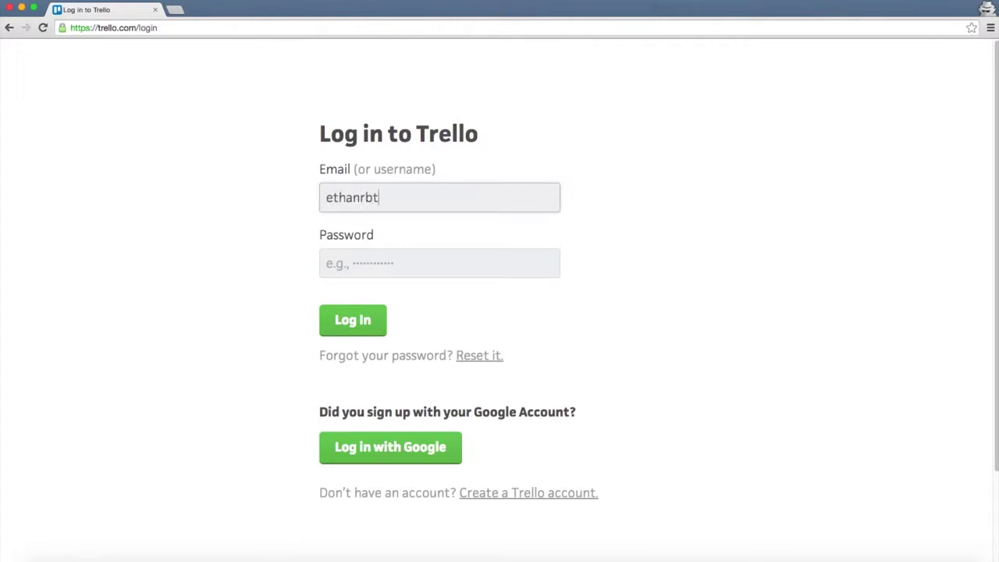
Enter the account e-mail in the Email field and move on to the Password field
{"action": "key", "text": "Tab"}
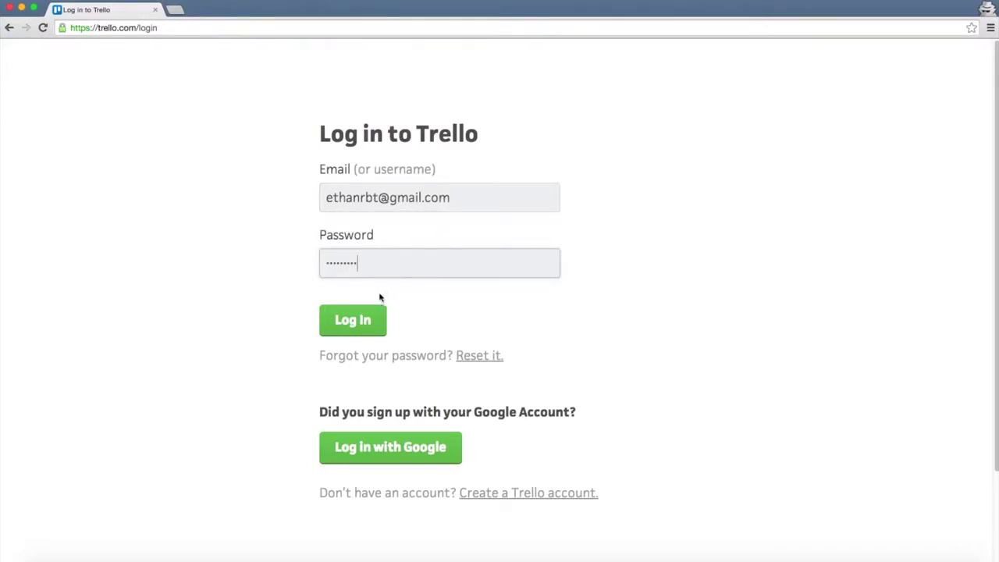
Log in to reach My Boards listing Learning Spaces, Video Production and Welcome Board
{"action": "left_click", "coordinate": [353, 320]}
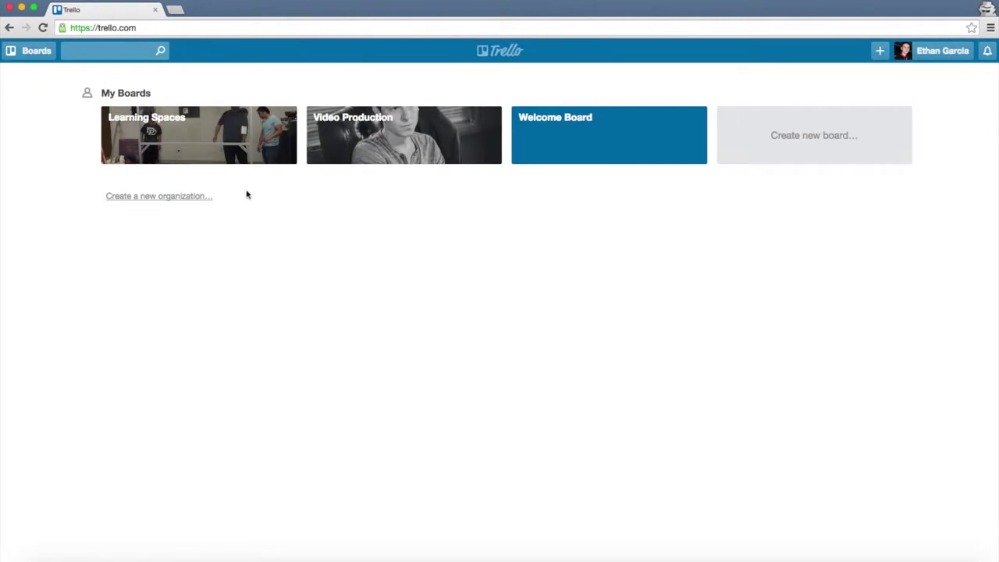
Open the Learning Spaces board, start a new list, and reposition the Open Projects list
{"action": "left_click", "coordinate": [252, 159]}
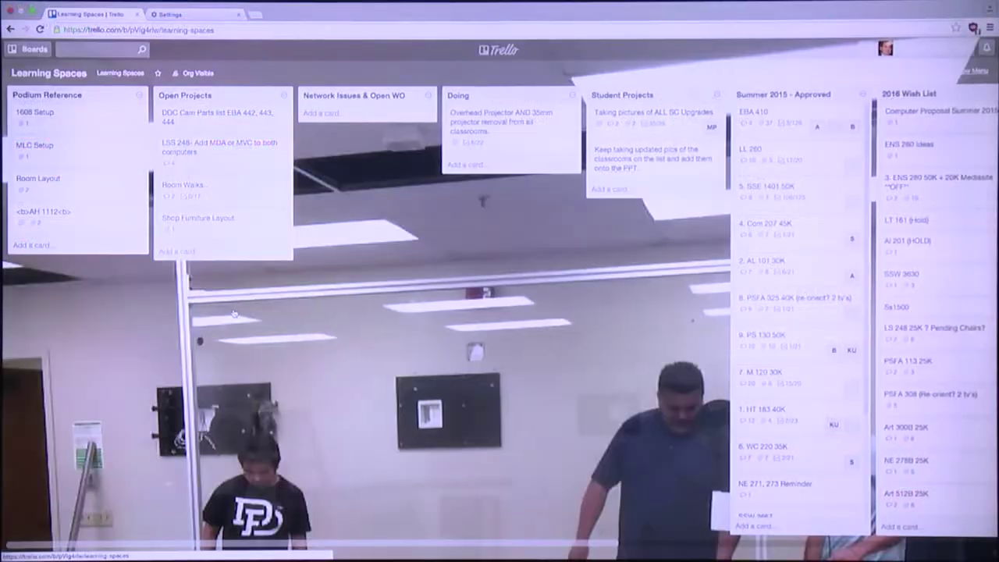
{"action": "double_click", "coordinate": [233, 313]}
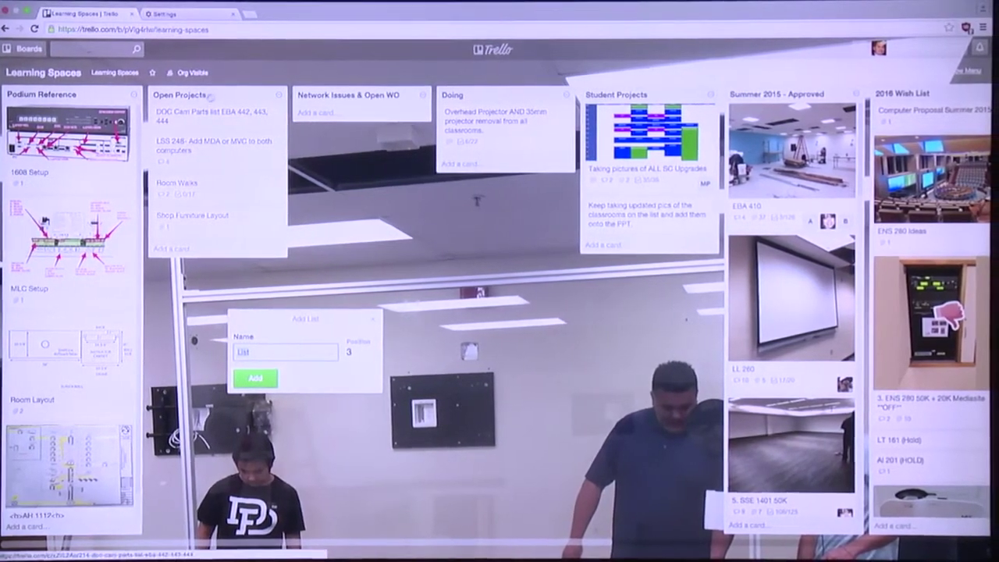
{"action": "left_click_drag", "start_coordinate": [184, 95], "coordinate": [210, 92]}
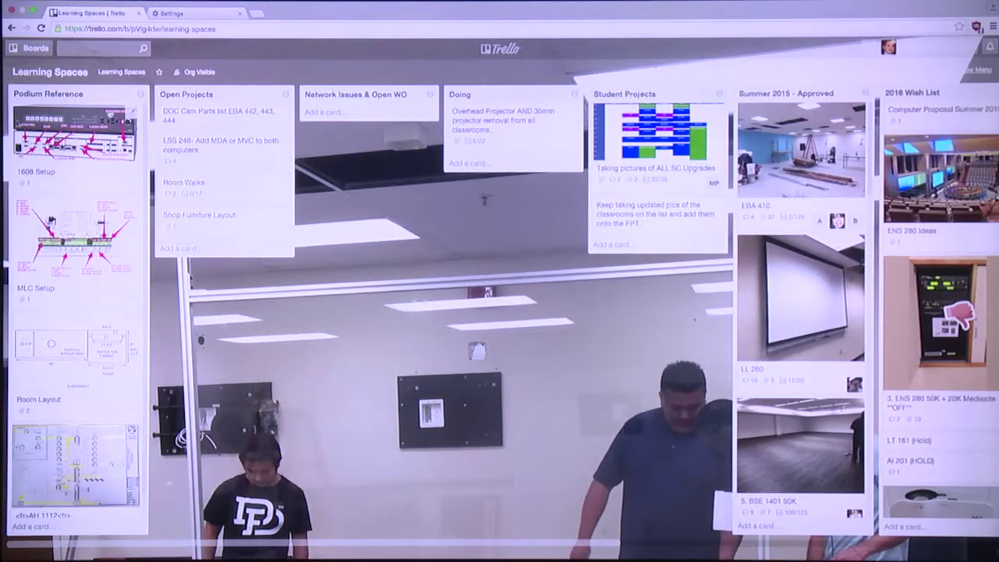
Open the 1608 Setup card and enlarge its screenshot of the labelled AV switcher ports
{"action": "left_click", "coordinate": [107, 118]}
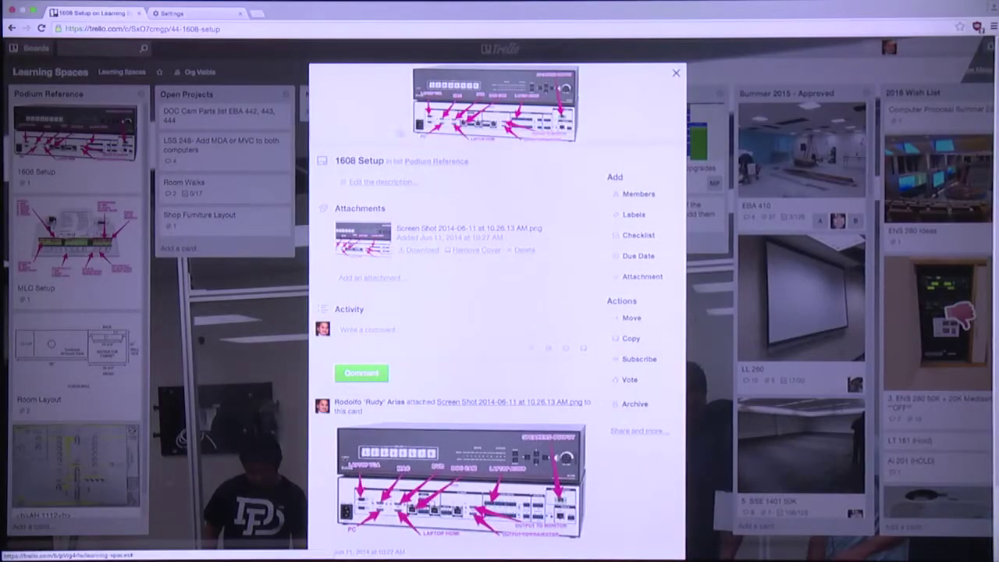
{"action": "left_click", "coordinate": [425, 438]}
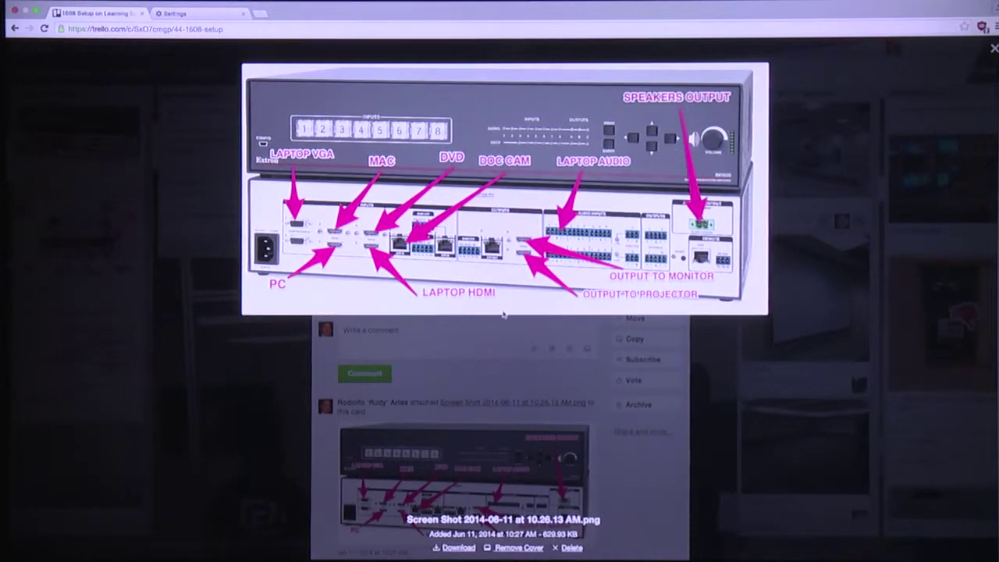
Close the enlarged attachment image, then close the 1608 Setup card
{"action": "left_click", "coordinate": [481, 333]}
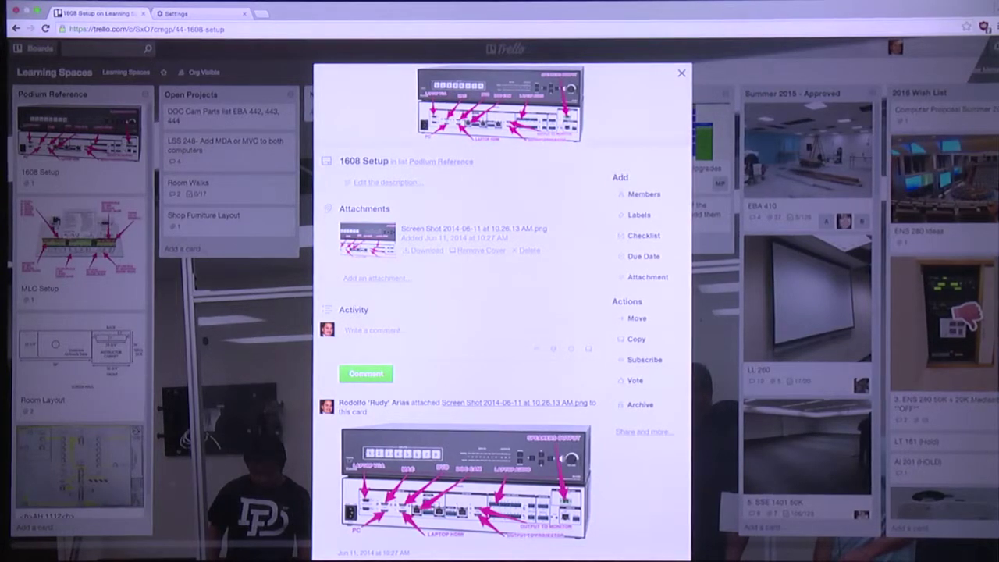
{"action": "left_click", "coordinate": [682, 75]}
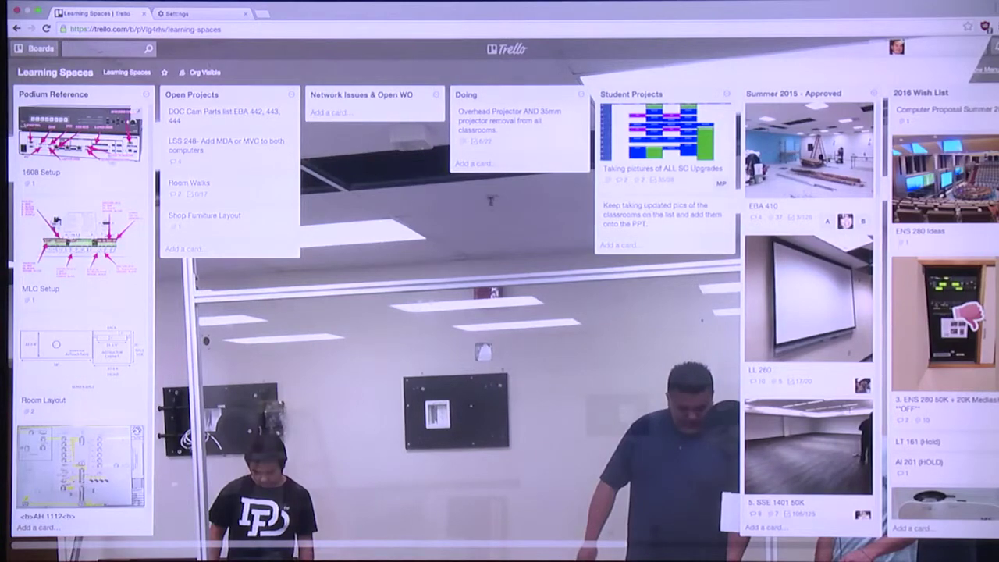
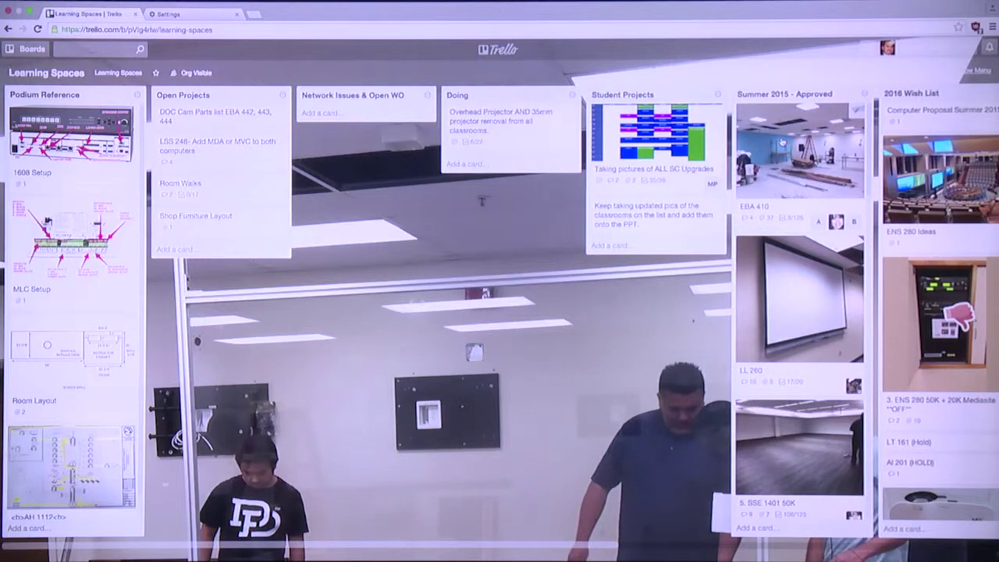
Open the EBA 410 card and expand its 33 hidden attachments
{"action": "left_click", "coordinate": [782, 142]}
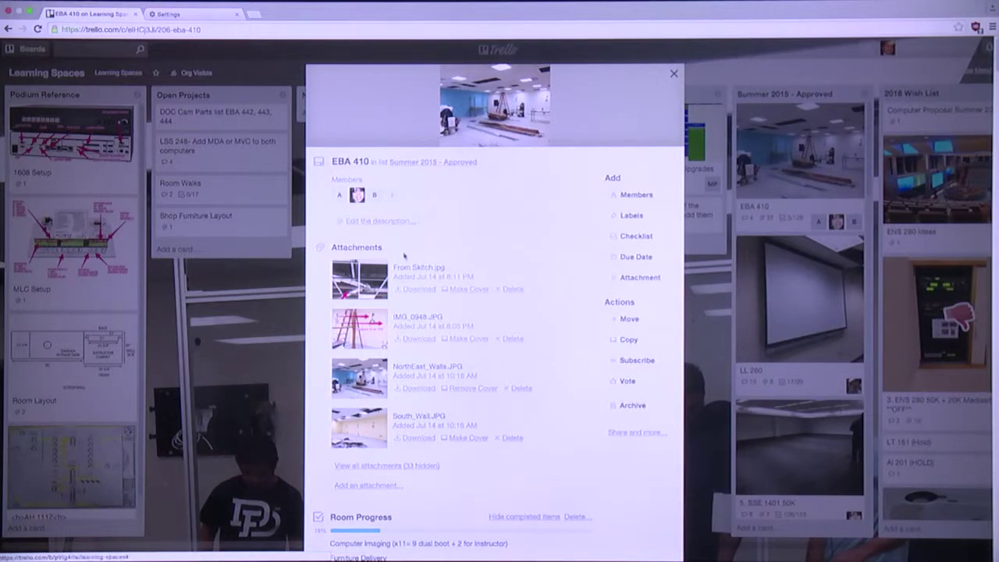
{"action": "scroll", "coordinate": [405, 260], "scroll_direction": "down", "scroll_amount": 2}
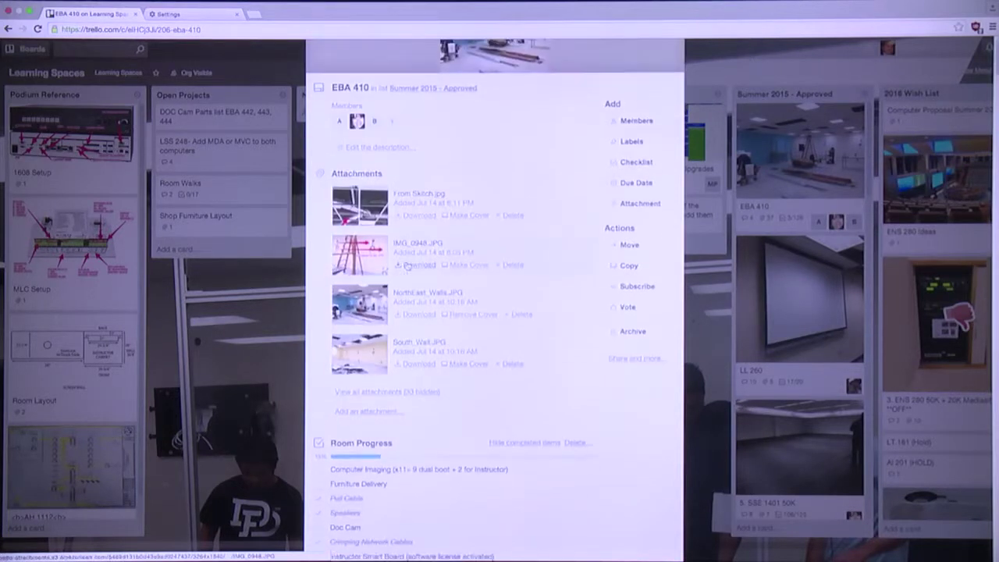
{"action": "scroll", "coordinate": [405, 266], "scroll_direction": "down", "scroll_amount": 3}
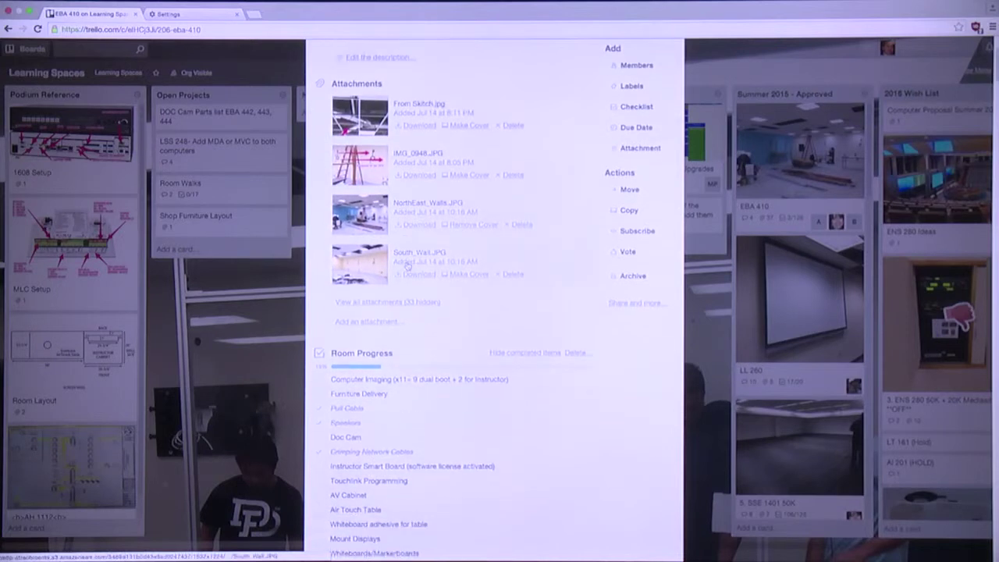
{"action": "scroll", "coordinate": [404, 267], "scroll_direction": "down", "scroll_amount": 5}
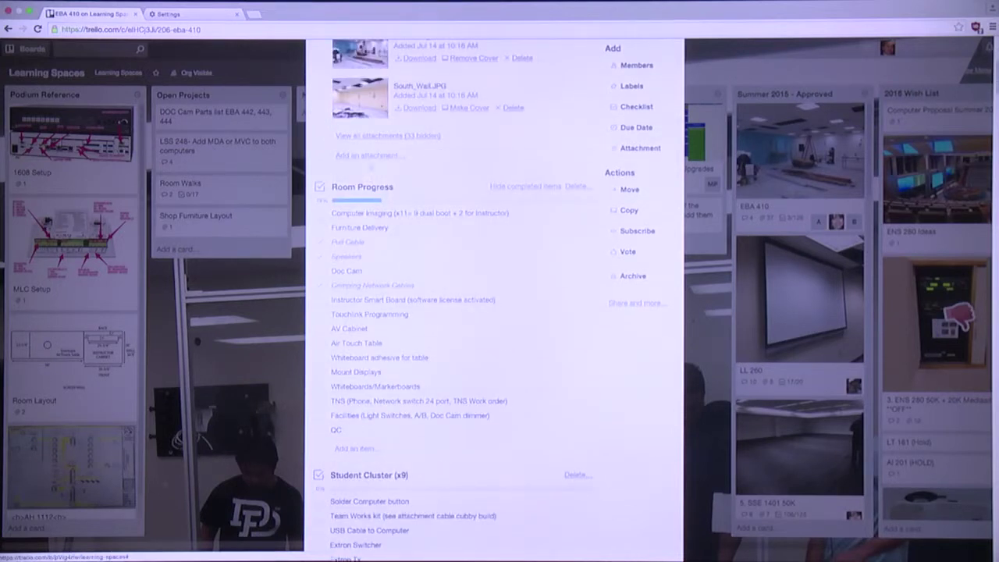
{"action": "left_click", "coordinate": [370, 137]}
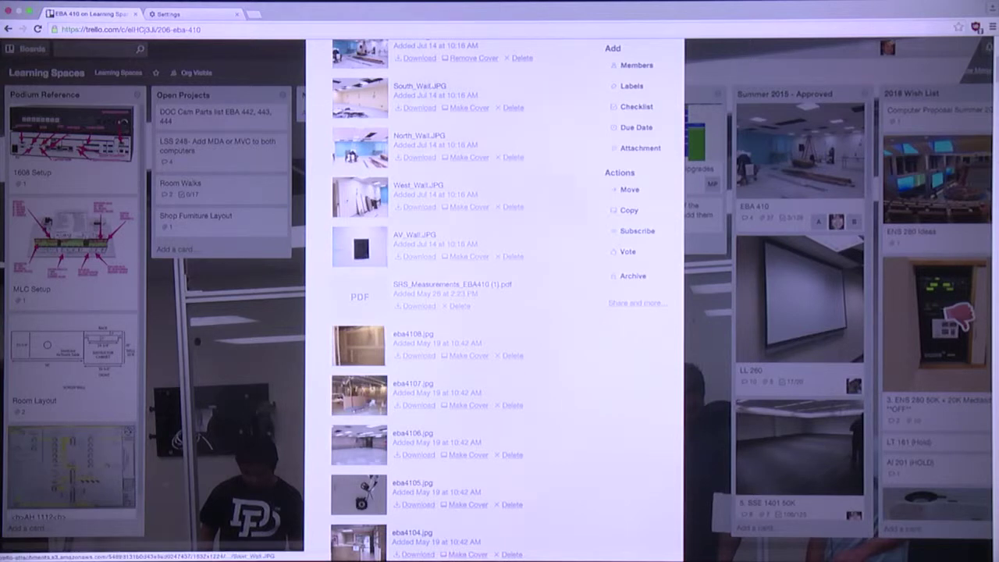
{"action": "scroll", "coordinate": [359, 313], "scroll_direction": "down", "scroll_amount": 10}
{"action": "scroll", "coordinate": [374, 295], "scroll_direction": "down", "scroll_amount": 4}
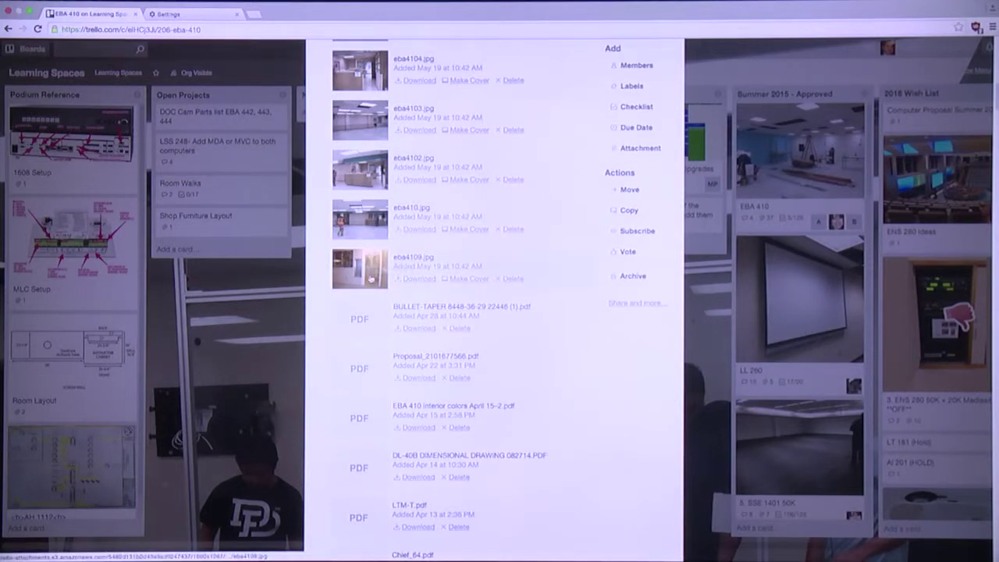
{"action": "left_click", "coordinate": [370, 313]}
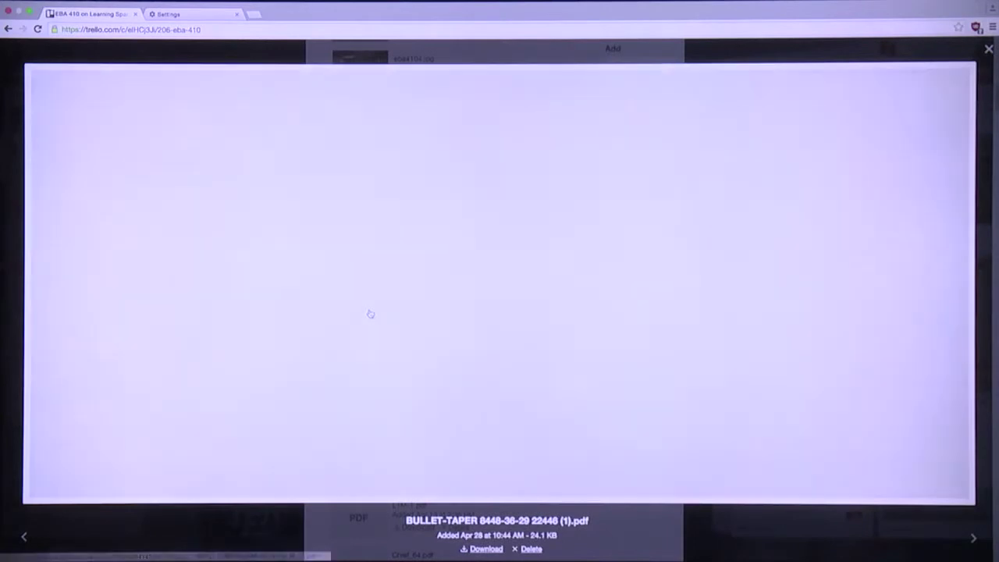
Scroll through the BULLET-TAPER PDF preview, then close it to return to the attachment list
{"action": "scroll", "coordinate": [384, 326], "scroll_direction": "down", "scroll_amount": 5}
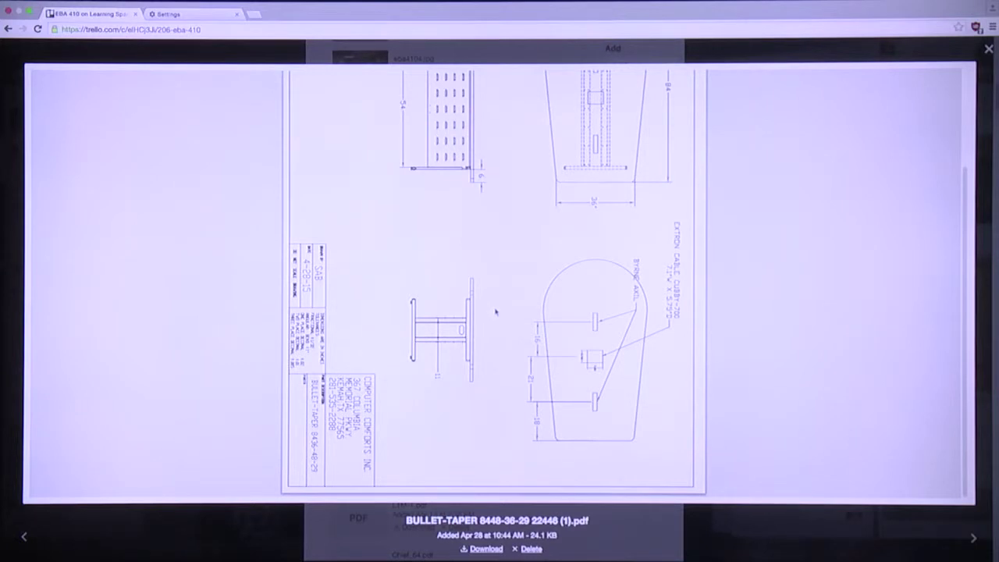
{"action": "scroll", "coordinate": [482, 319], "scroll_direction": "up", "scroll_amount": 3}
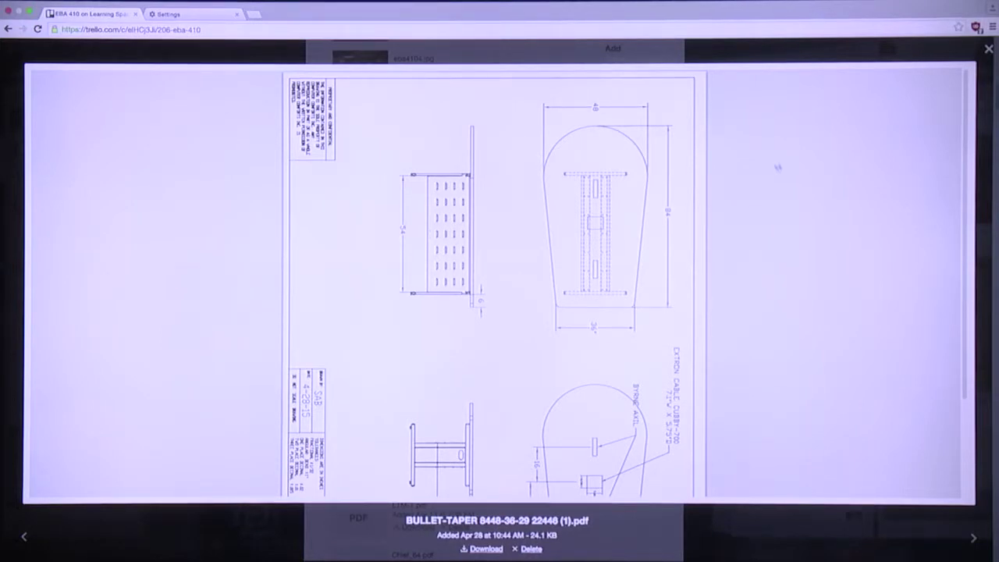
{"action": "left_click", "coordinate": [989, 50]}
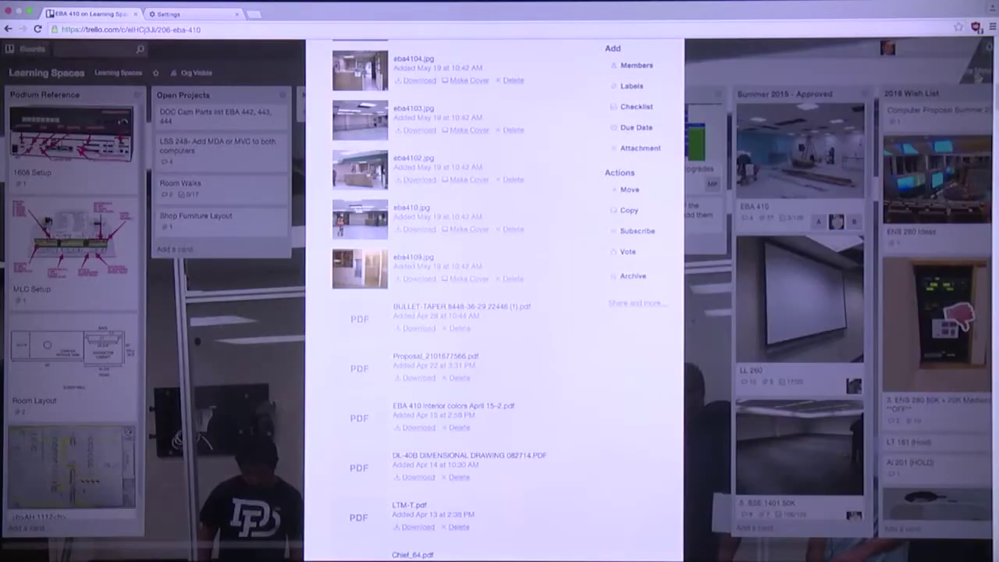
{"action": "scroll", "coordinate": [486, 293], "scroll_direction": "down", "scroll_amount": 3}
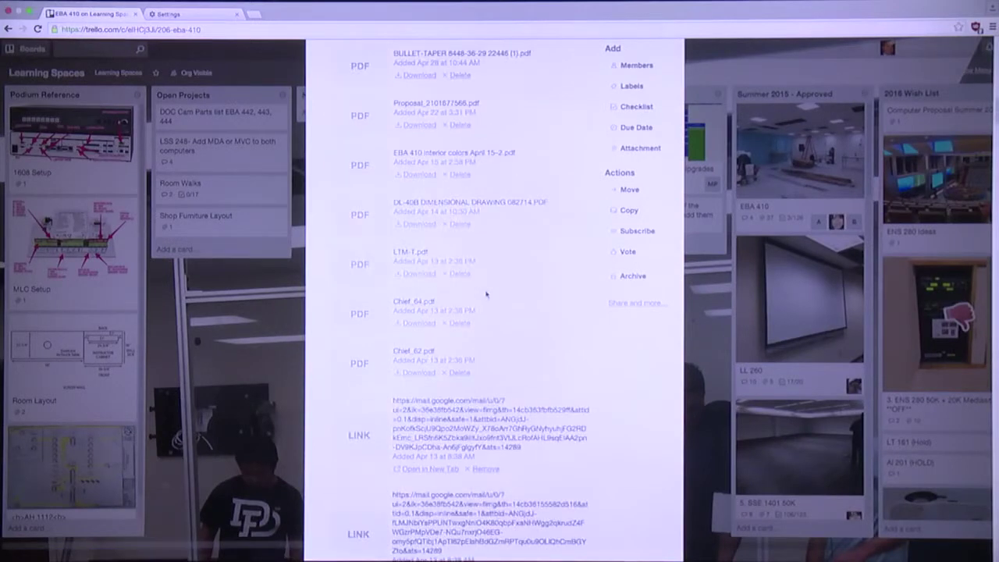
{"action": "left_click", "coordinate": [365, 265]}
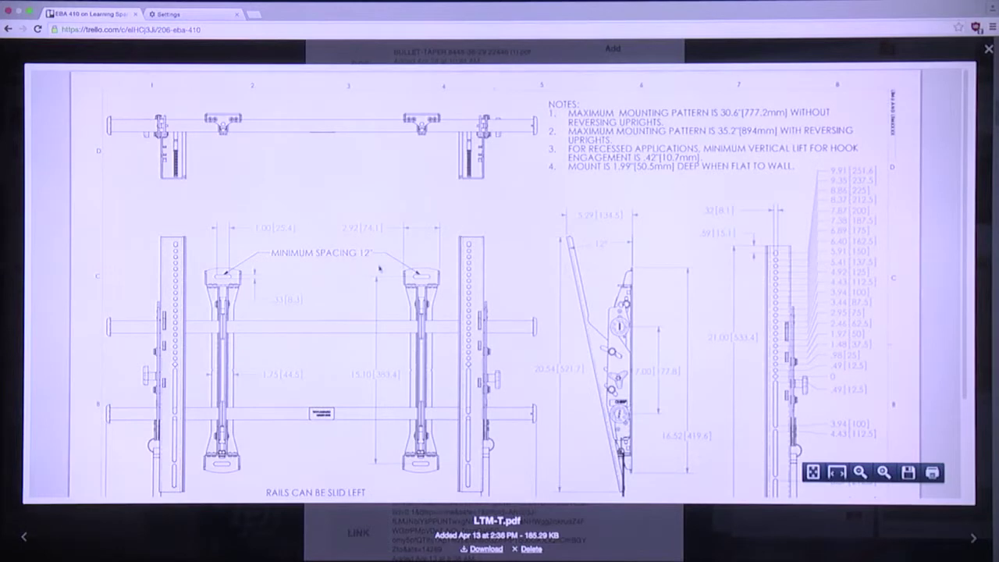
{"action": "scroll", "coordinate": [379, 269], "scroll_direction": "down", "scroll_amount": 3}
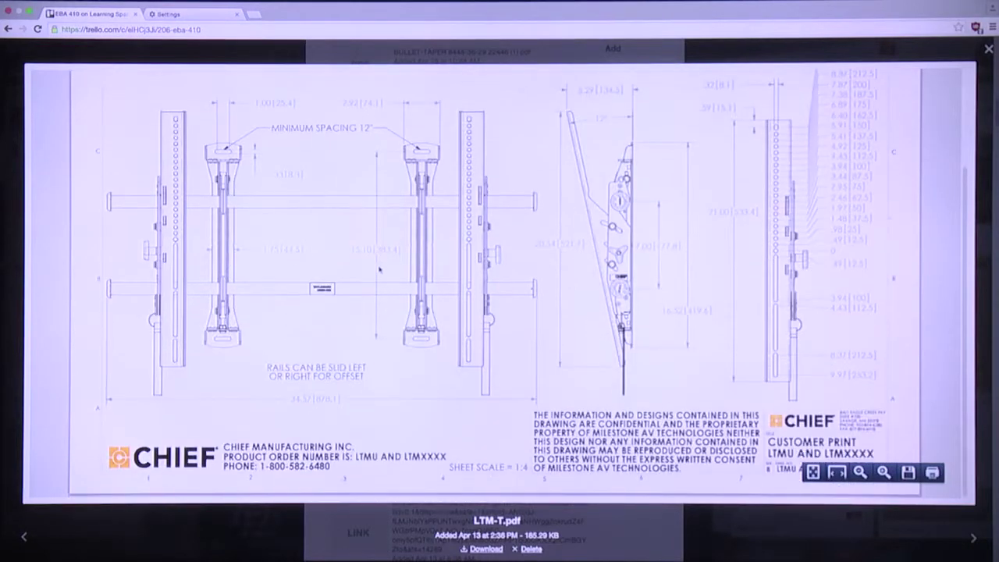
{"action": "scroll", "coordinate": [385, 254], "scroll_direction": "up", "scroll_amount": 2}
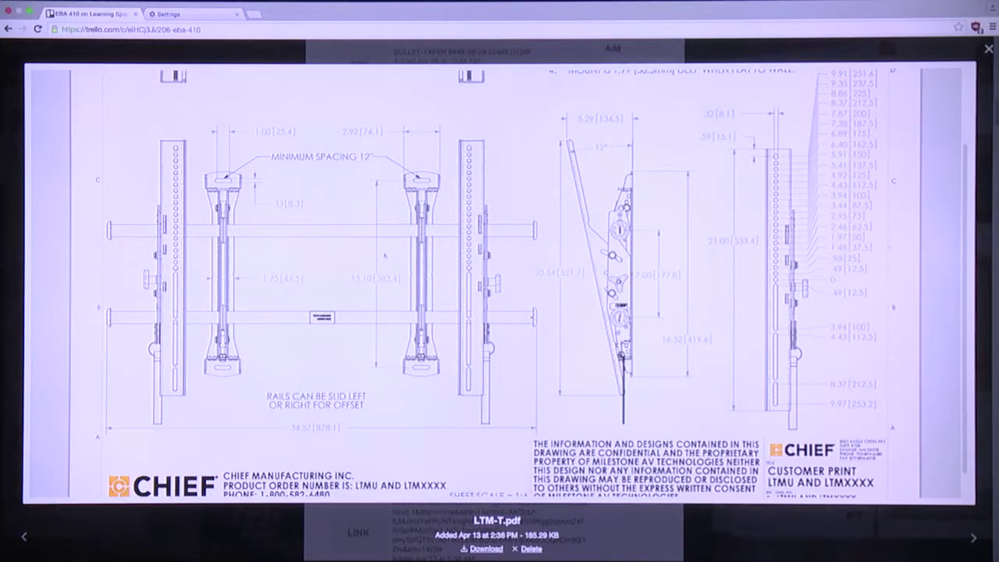
{"action": "left_click", "coordinate": [988, 50]}
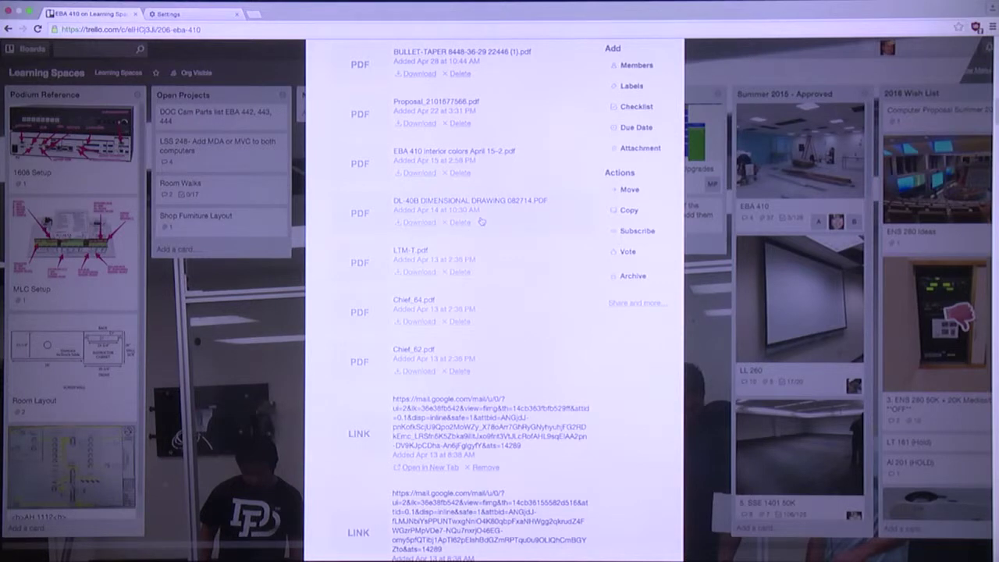
View the 'EBA 410 interior colors April 15-2.pdf' floor plan with paint swatches, then close it
{"action": "left_click", "coordinate": [372, 164]}
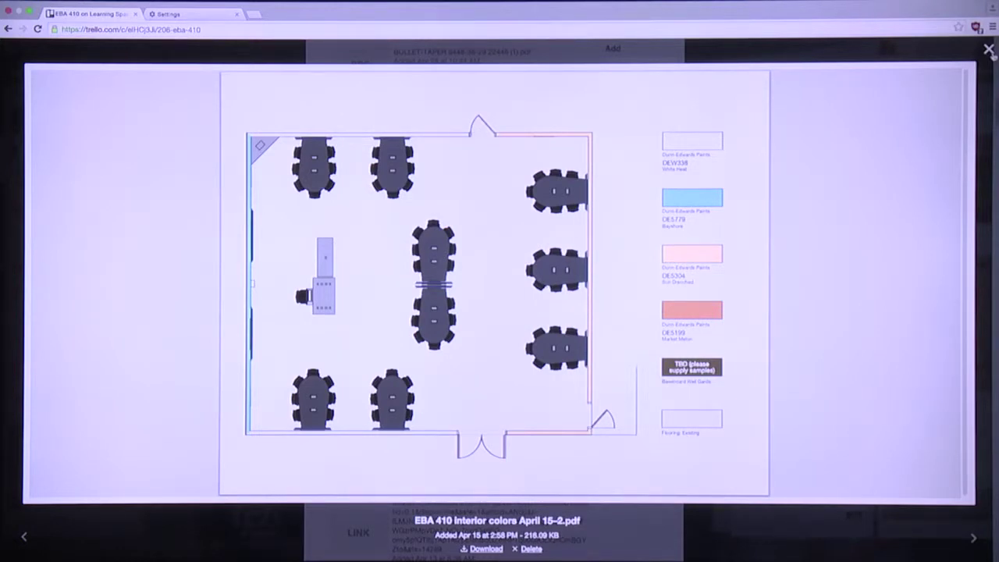
{"action": "left_click", "coordinate": [989, 50]}
{"action": "scroll", "coordinate": [523, 306], "scroll_direction": "up", "scroll_amount": 1}
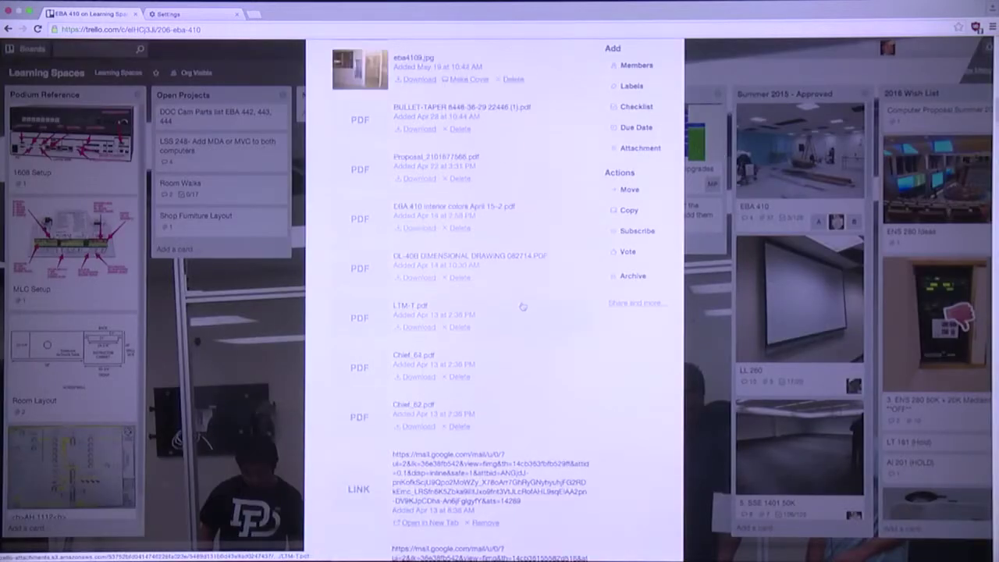
{"action": "scroll", "coordinate": [523, 307], "scroll_direction": "down", "scroll_amount": 6}
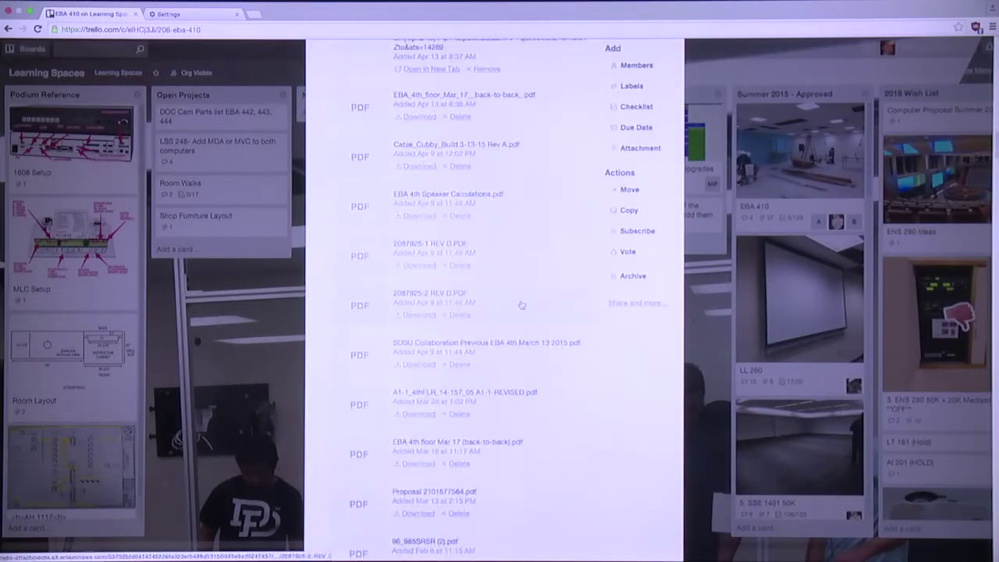
{"action": "scroll", "coordinate": [521, 304], "scroll_direction": "down", "scroll_amount": 5}
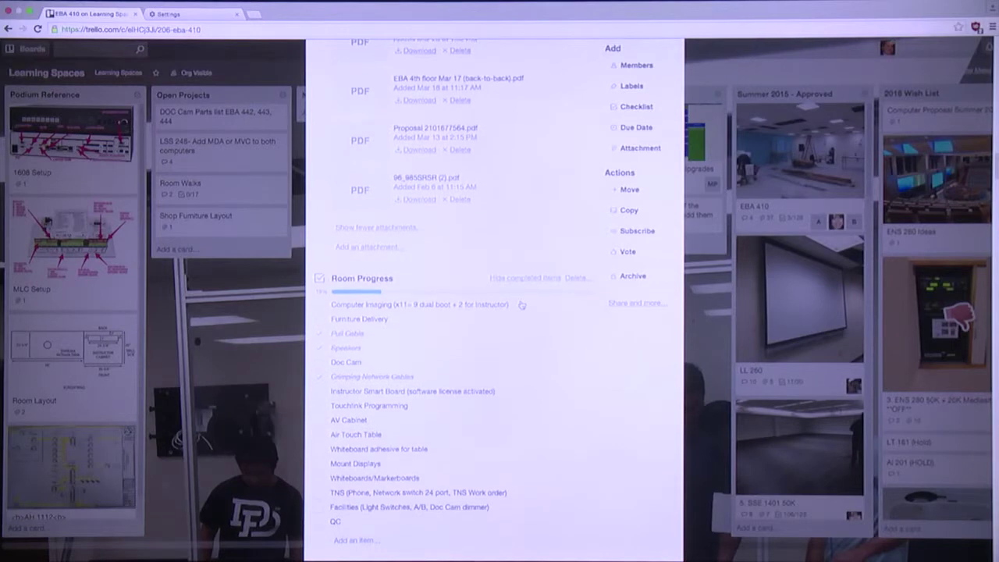
{"action": "scroll", "coordinate": [522, 305], "scroll_direction": "down", "scroll_amount": 2}
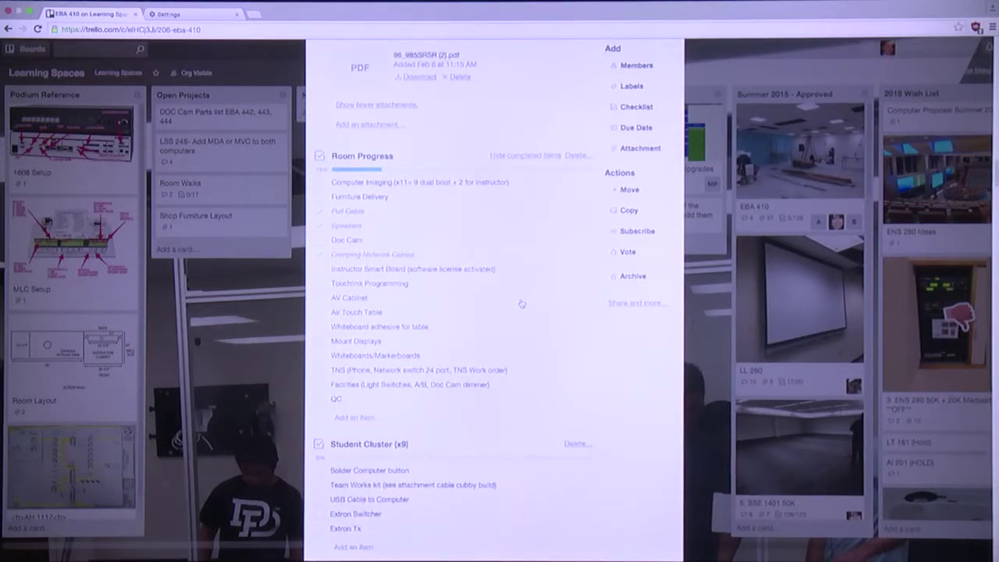
{"action": "scroll", "coordinate": [521, 303], "scroll_direction": "down", "scroll_amount": 3}
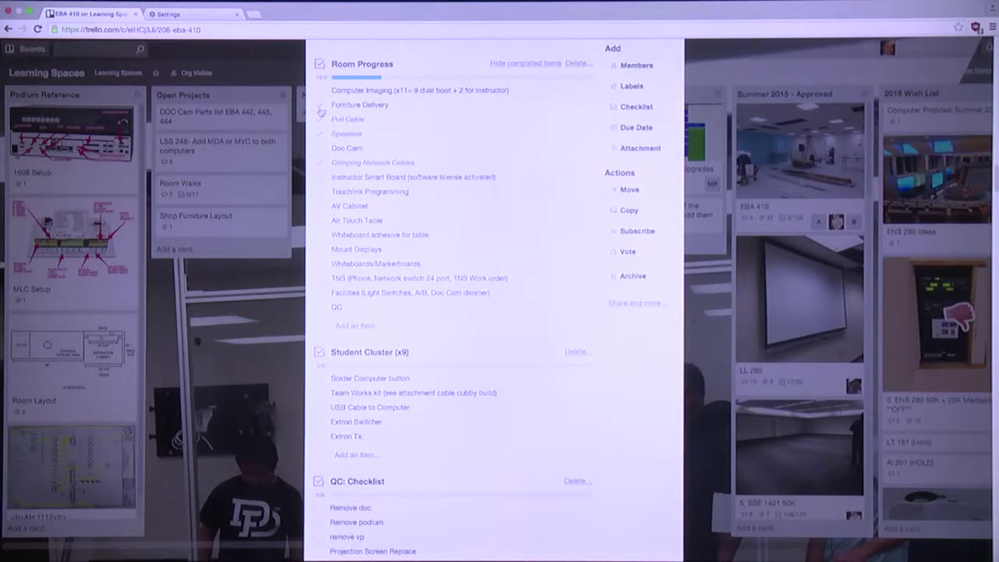
{"action": "left_click", "coordinate": [323, 91]}
{"action": "left_click", "coordinate": [322, 106]}
{"action": "left_click", "coordinate": [322, 106]}
{"action": "left_click", "coordinate": [321, 92]}
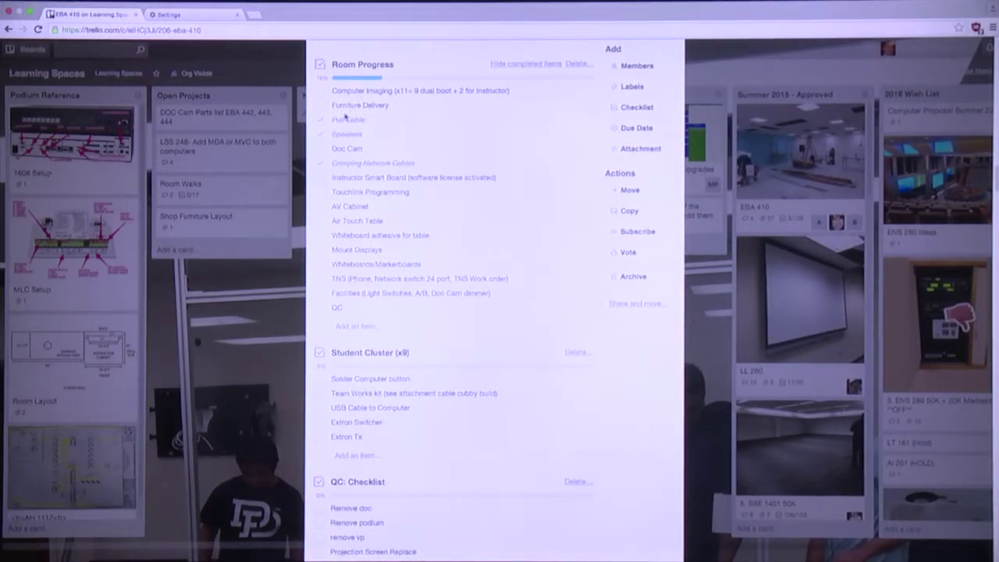
{"action": "scroll", "coordinate": [348, 142], "scroll_direction": "up", "scroll_amount": 1}
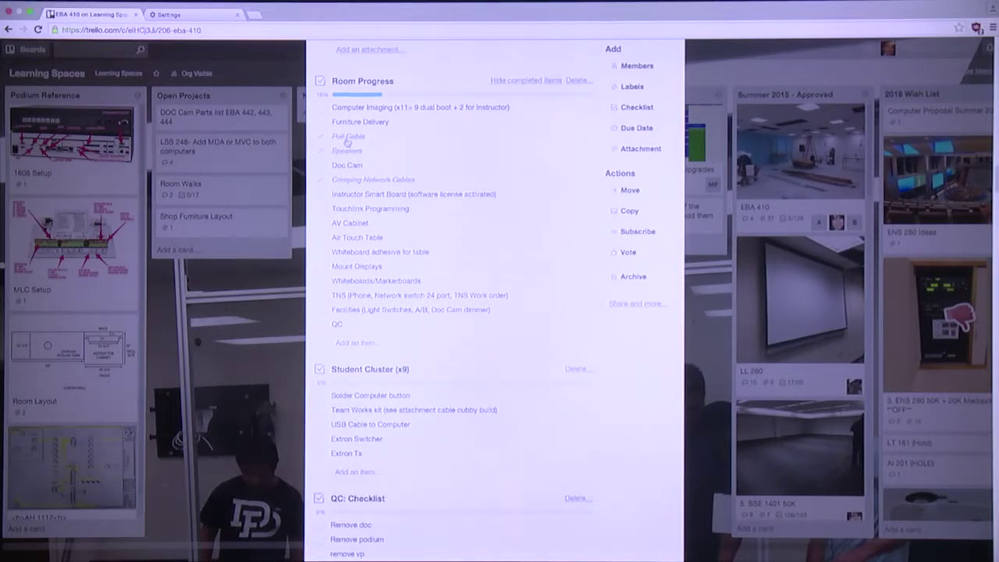
{"action": "scroll", "coordinate": [347, 141], "scroll_direction": "down", "scroll_amount": 1}
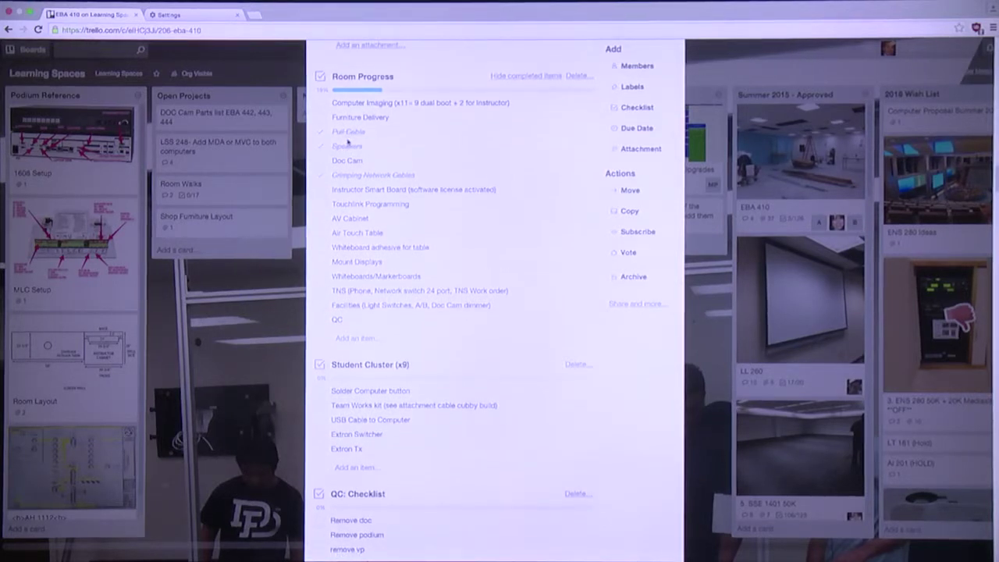
{"action": "scroll", "coordinate": [348, 142], "scroll_direction": "down", "scroll_amount": 3}
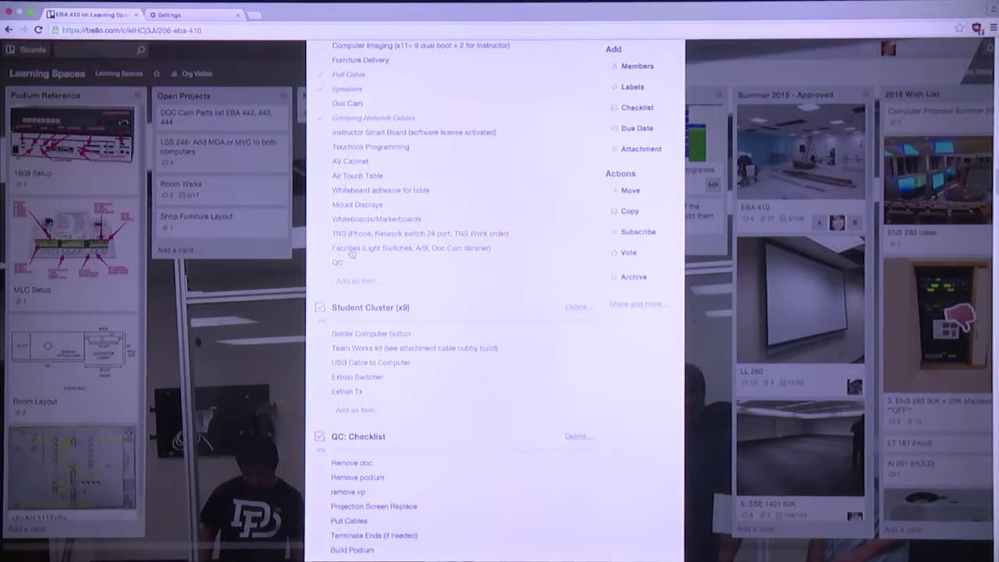
{"action": "scroll", "coordinate": [353, 254], "scroll_direction": "up", "scroll_amount": 2}
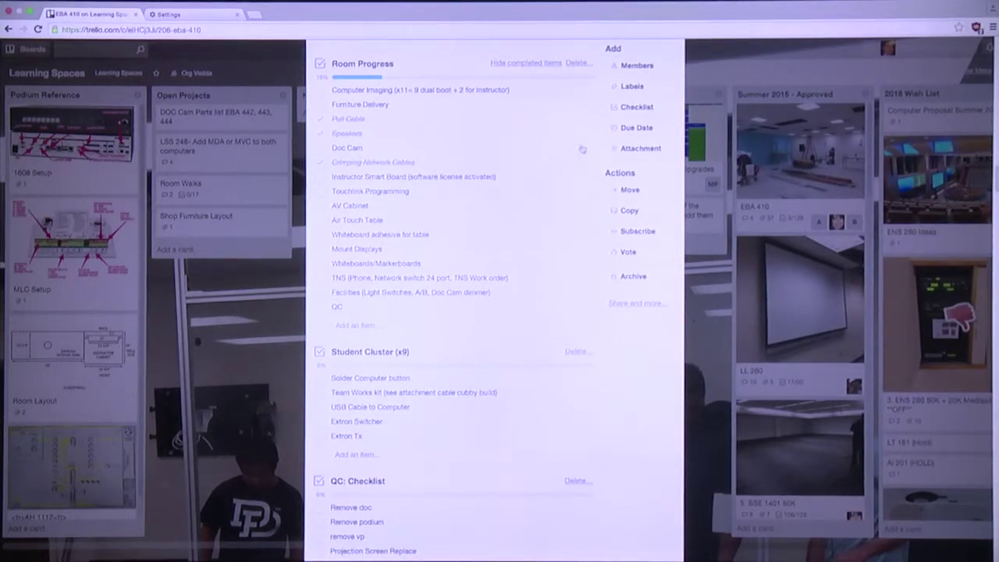
{"action": "left_click", "coordinate": [653, 110]}
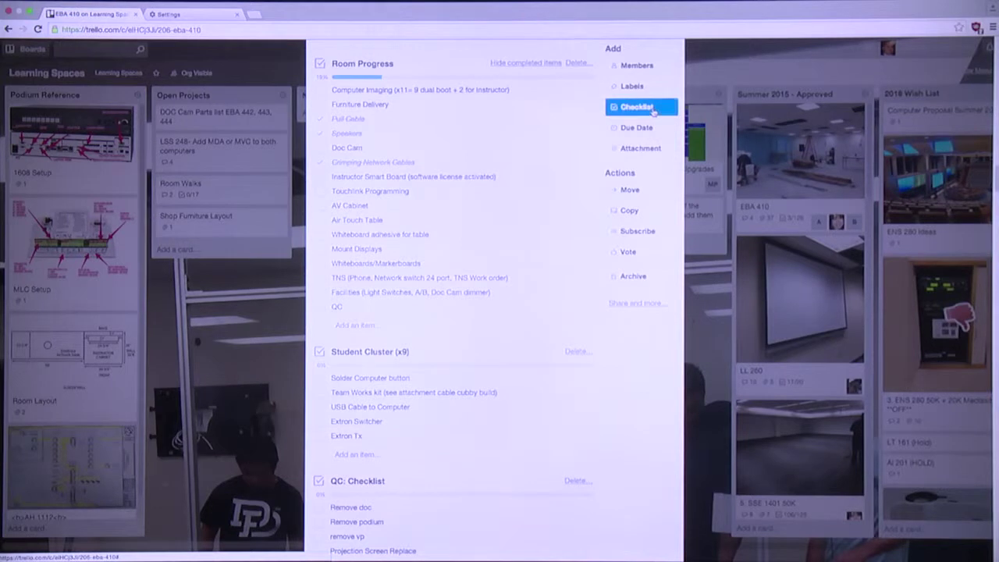
{"action": "left_click", "coordinate": [736, 195]}
{"action": "left_click", "coordinate": [740, 196]}
{"action": "left_click", "coordinate": [740, 196]}
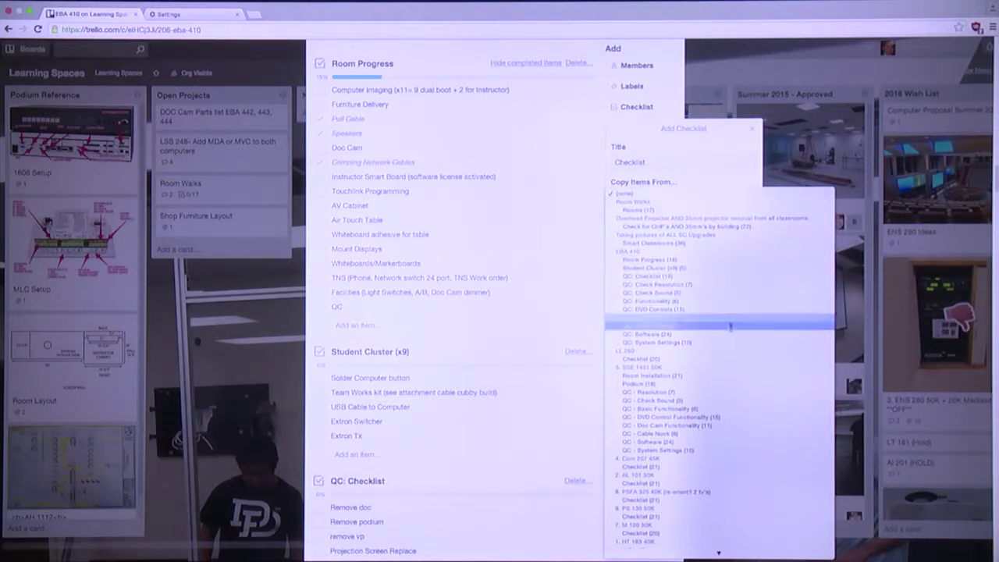
{"action": "left_click", "coordinate": [712, 180]}
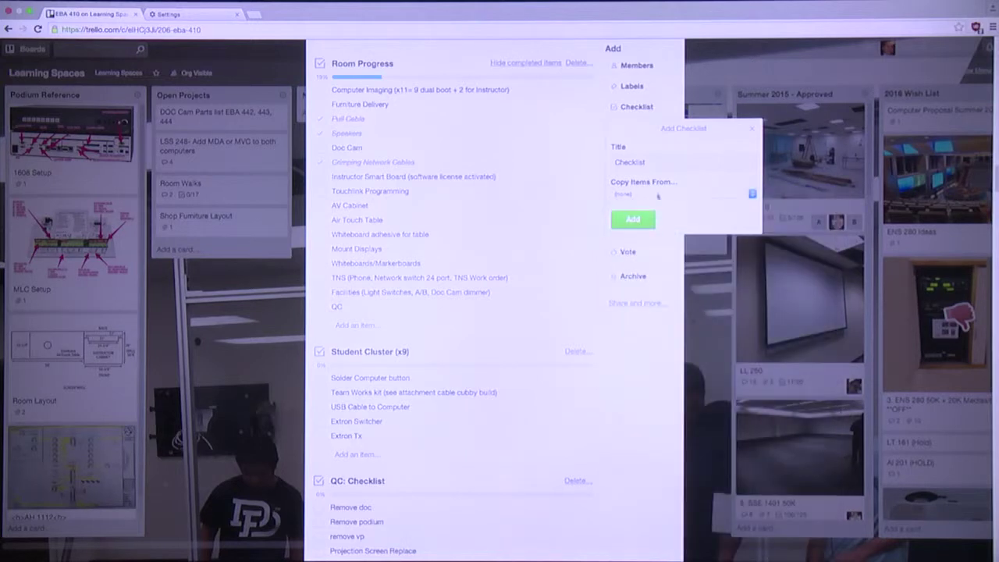
{"action": "left_click", "coordinate": [752, 129]}
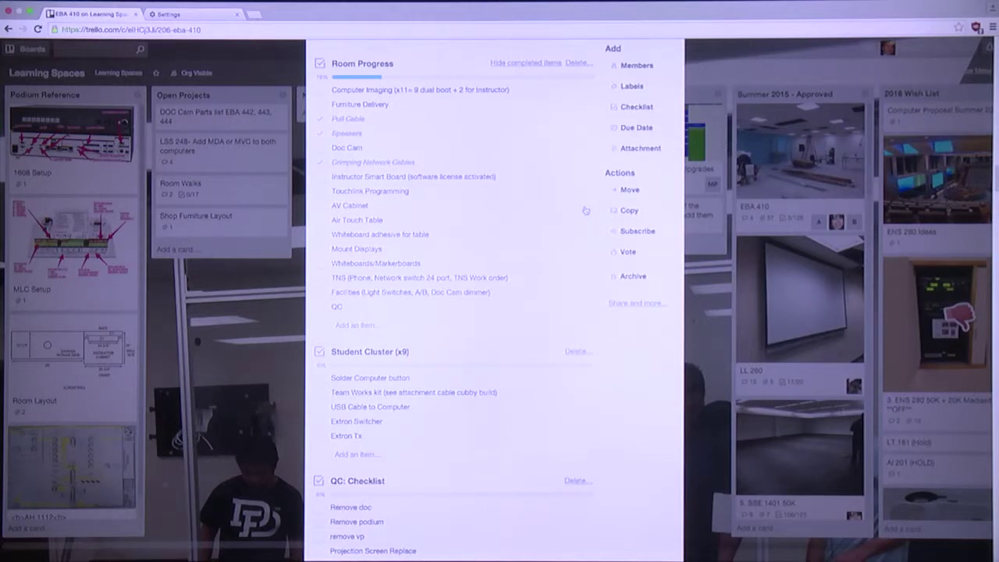
{"action": "scroll", "coordinate": [520, 279], "scroll_direction": "down", "scroll_amount": 2}
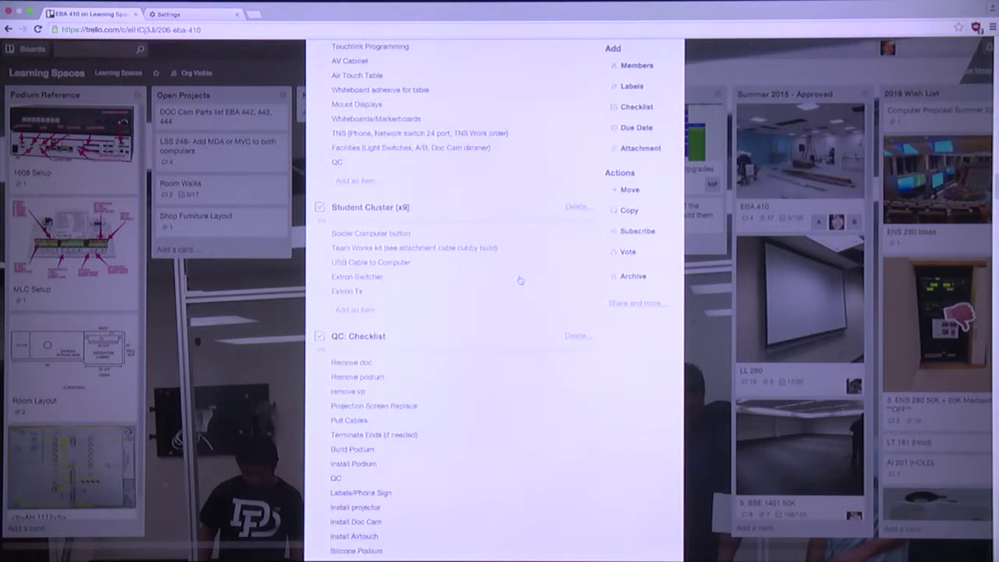
{"action": "scroll", "coordinate": [519, 280], "scroll_direction": "up", "scroll_amount": 5}
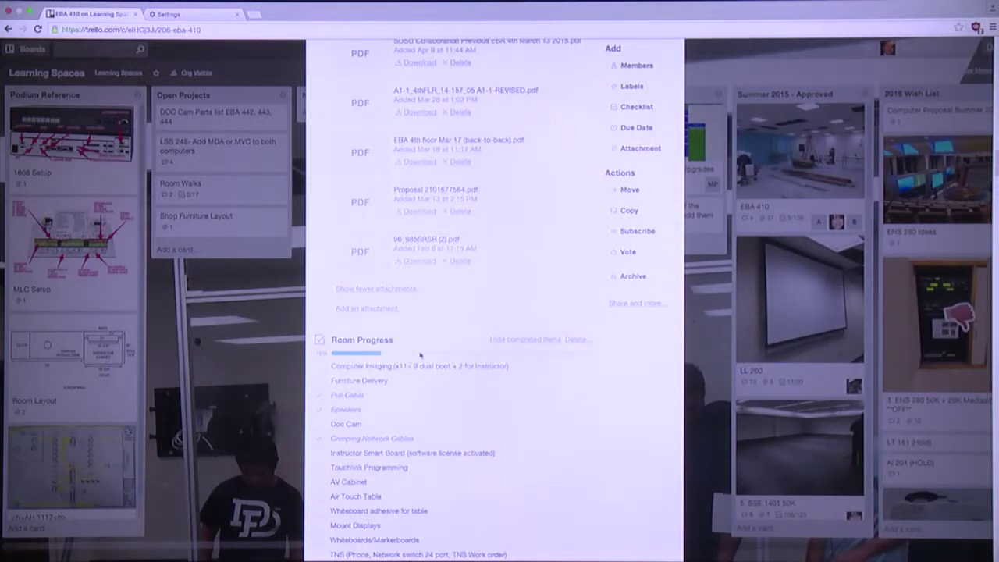
{"action": "scroll", "coordinate": [420, 355], "scroll_direction": "down", "scroll_amount": 3}
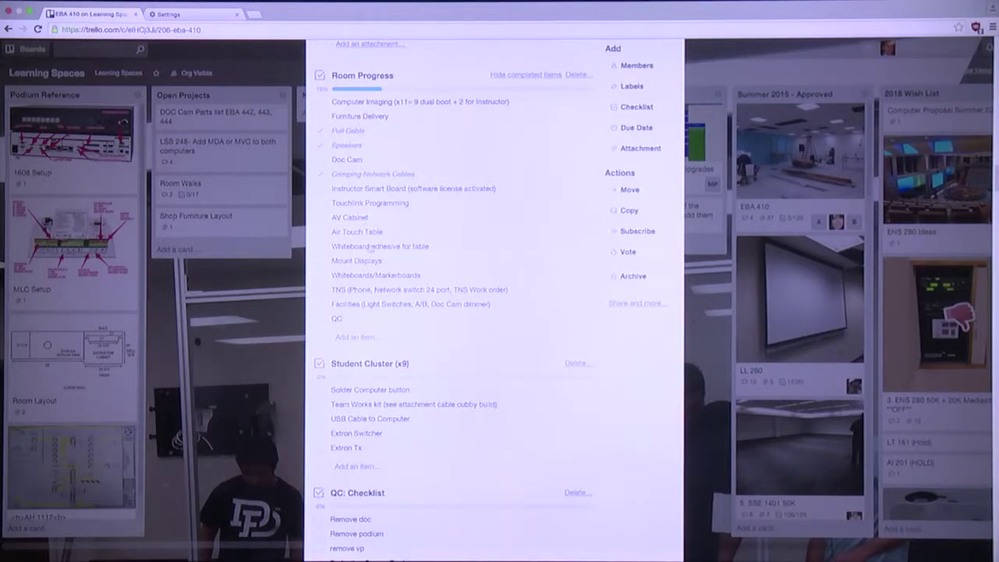
{"action": "scroll", "coordinate": [371, 248], "scroll_direction": "down", "scroll_amount": 4}
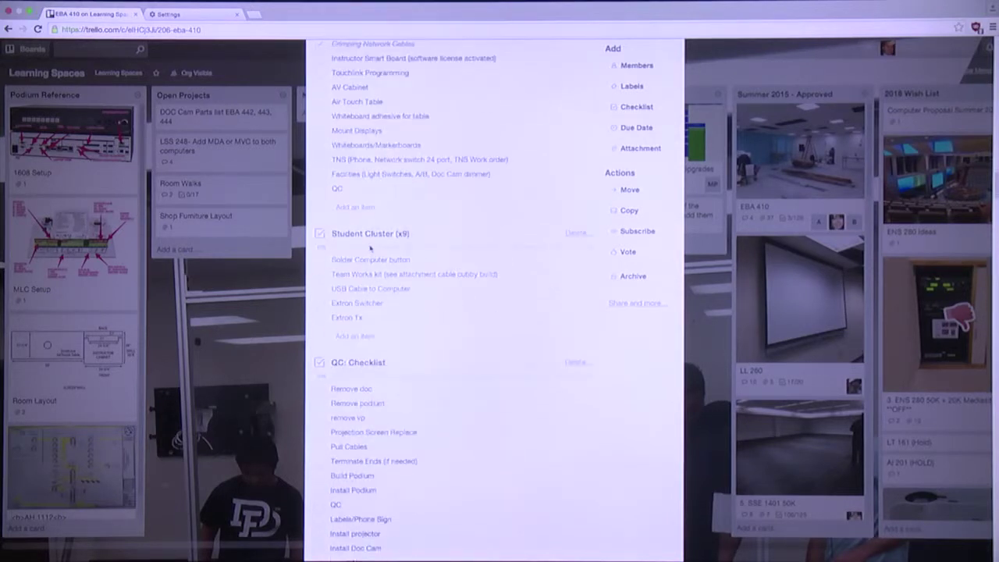
{"action": "scroll", "coordinate": [371, 248], "scroll_direction": "down", "scroll_amount": 5}
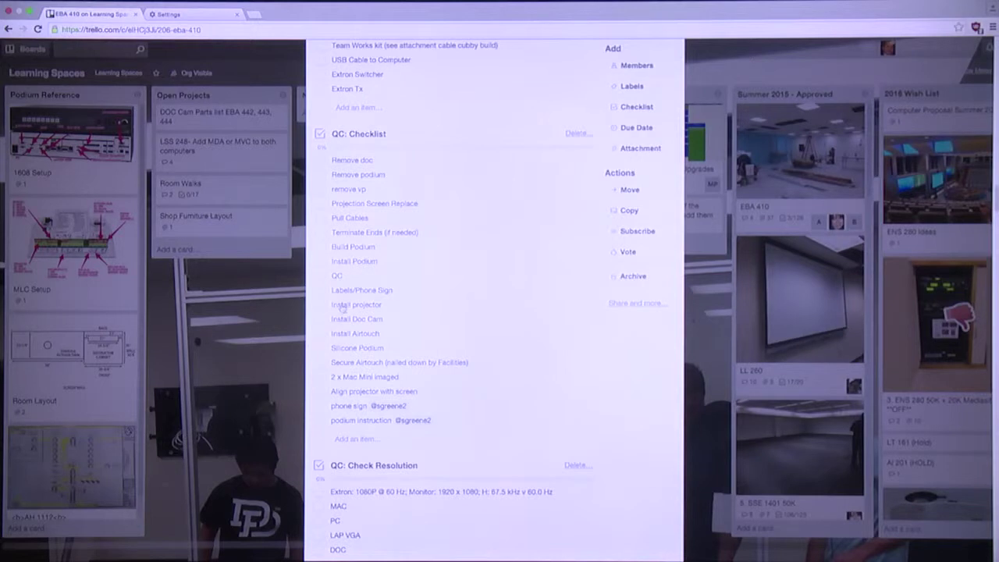
{"action": "scroll", "coordinate": [350, 276], "scroll_direction": "down", "scroll_amount": 12}
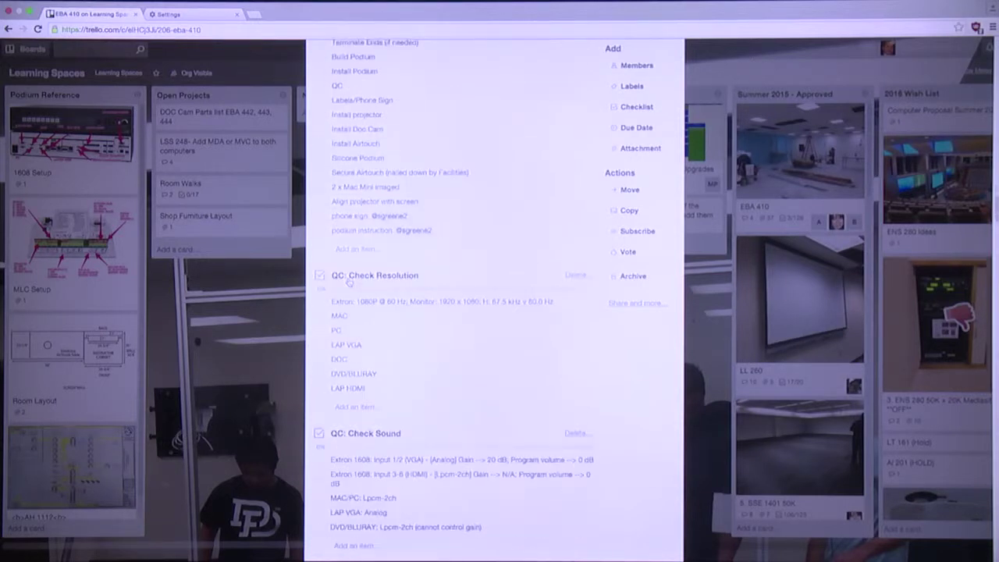
{"action": "scroll", "coordinate": [348, 282], "scroll_direction": "down", "scroll_amount": 5}
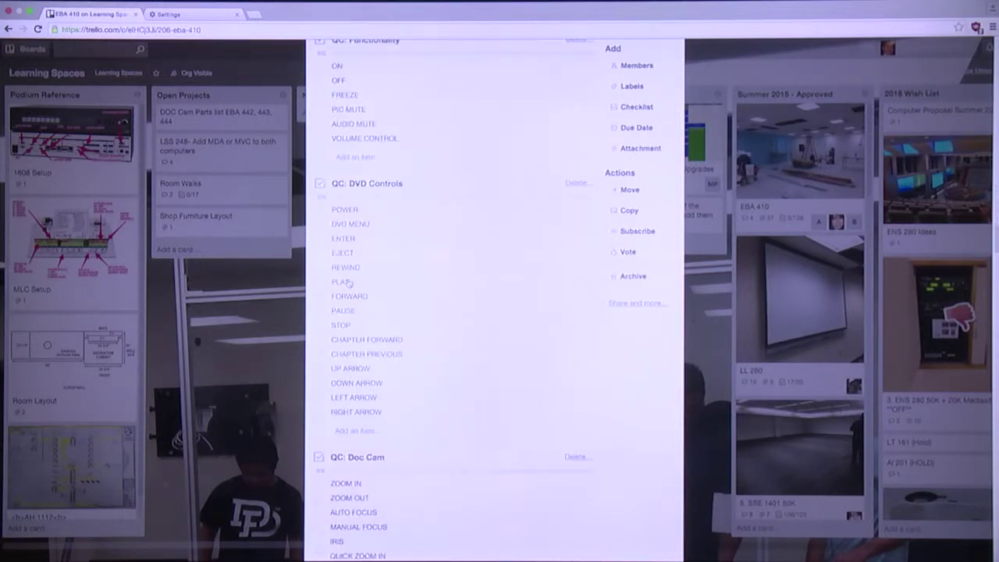
{"action": "scroll", "coordinate": [348, 283], "scroll_direction": "up", "scroll_amount": 3}
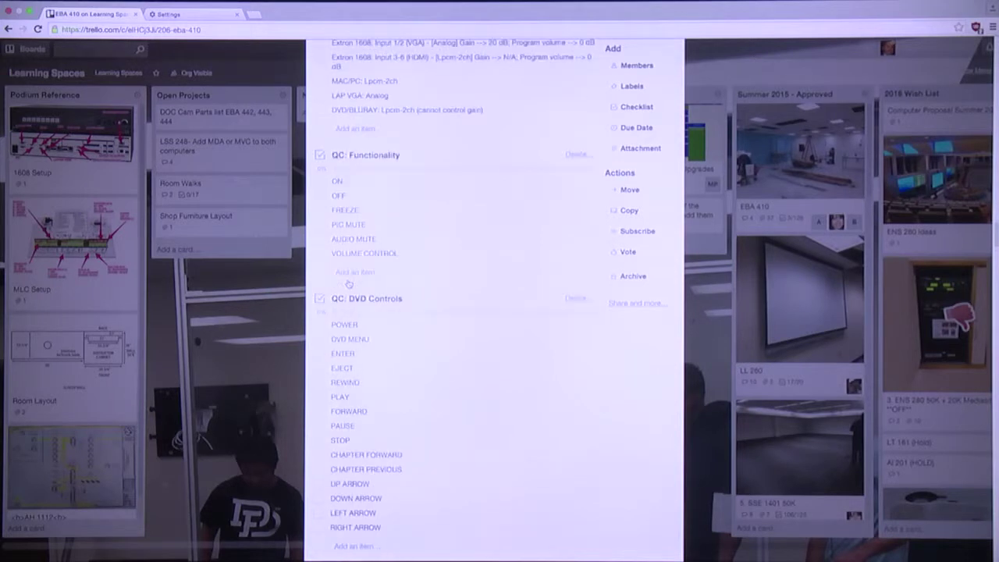
{"action": "scroll", "coordinate": [365, 262], "scroll_direction": "up", "scroll_amount": 2}
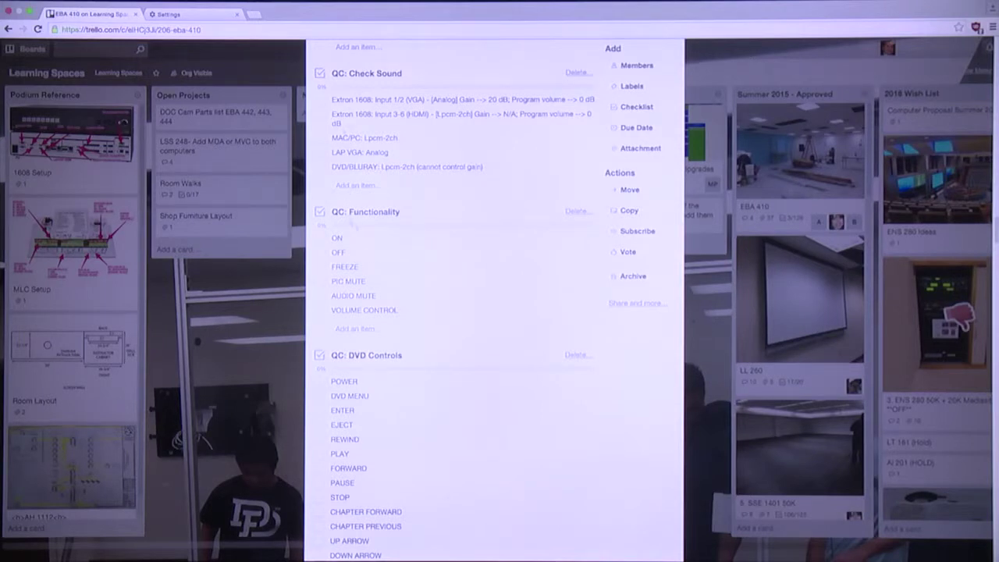
{"action": "scroll", "coordinate": [369, 265], "scroll_direction": "down", "scroll_amount": 8}
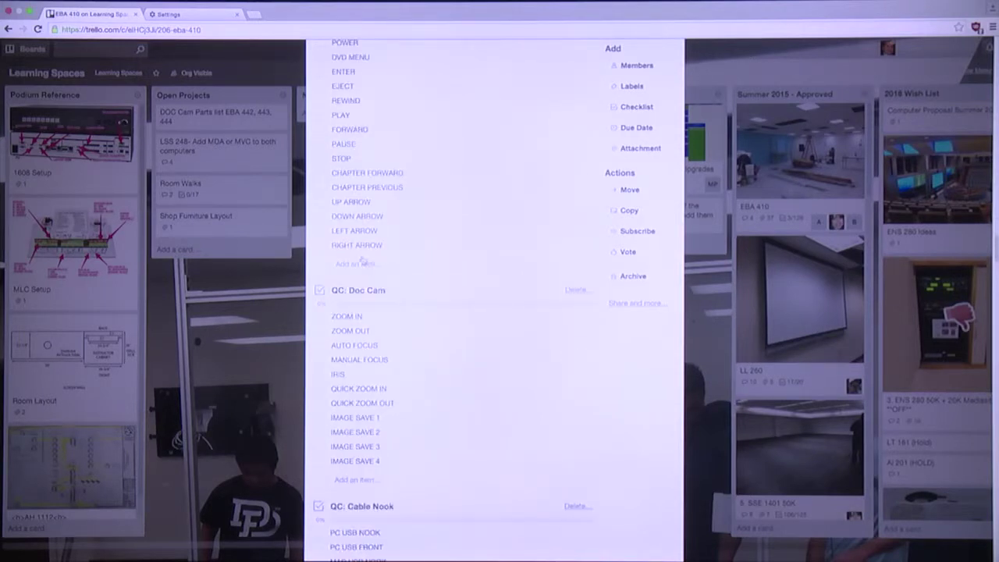
{"action": "scroll", "coordinate": [381, 184], "scroll_direction": "up", "scroll_amount": 1}
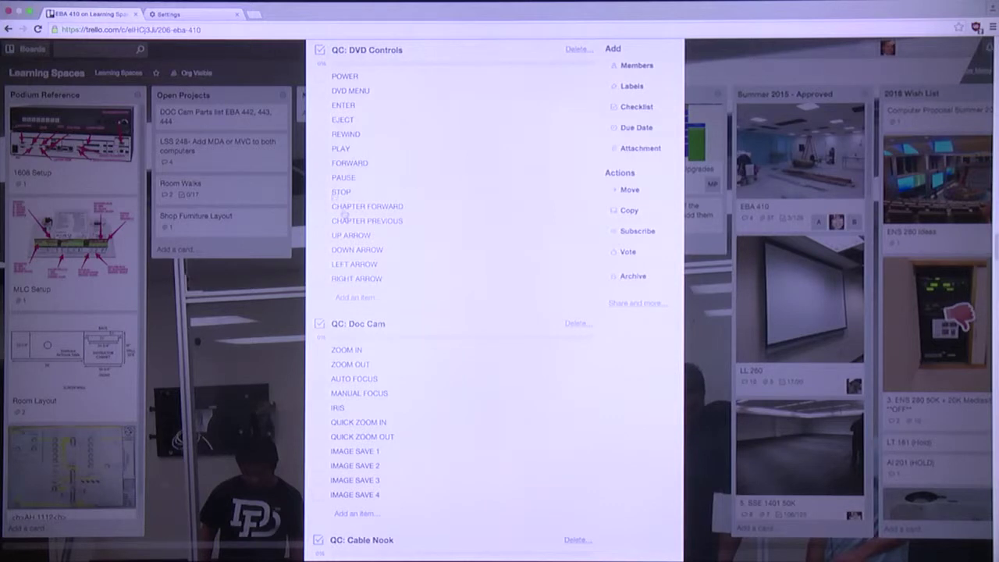
{"action": "scroll", "coordinate": [365, 244], "scroll_direction": "down", "scroll_amount": 5}
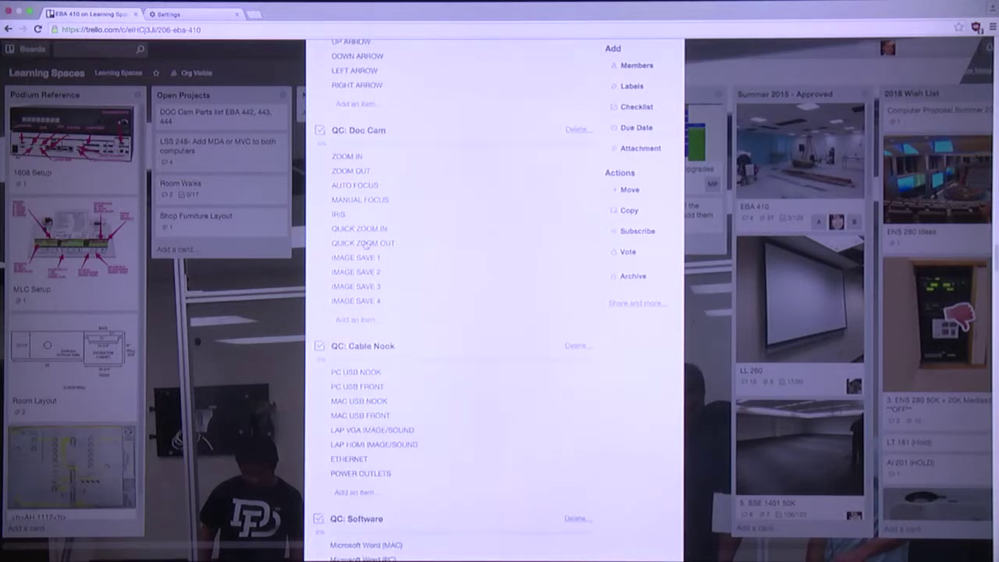
{"action": "scroll", "coordinate": [365, 243], "scroll_direction": "down", "scroll_amount": 18}
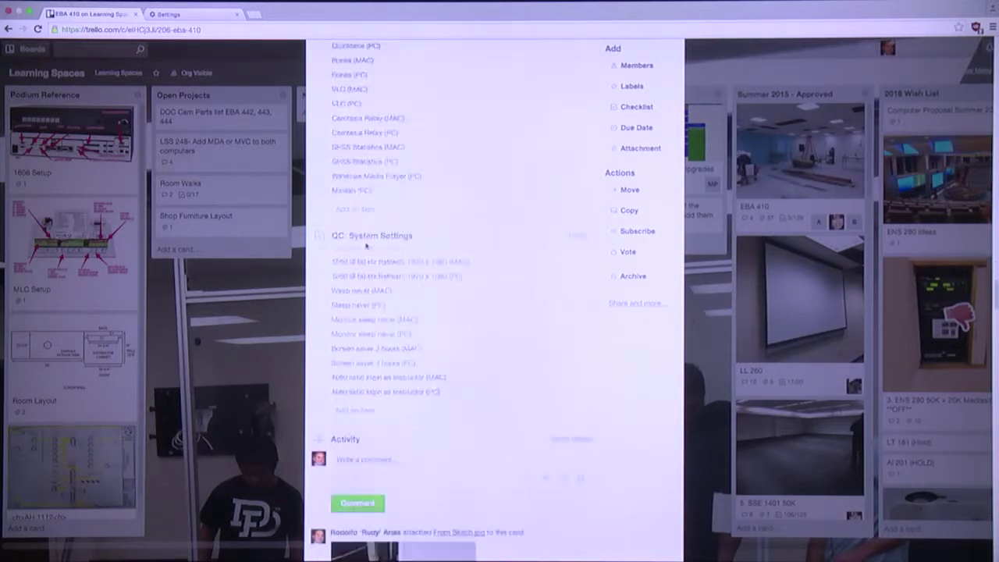
Enlarge the From Skitch.jpg ceiling photo with its 'Move here' arrow from the card's activity
{"action": "scroll", "coordinate": [365, 247], "scroll_direction": "down", "scroll_amount": 4}
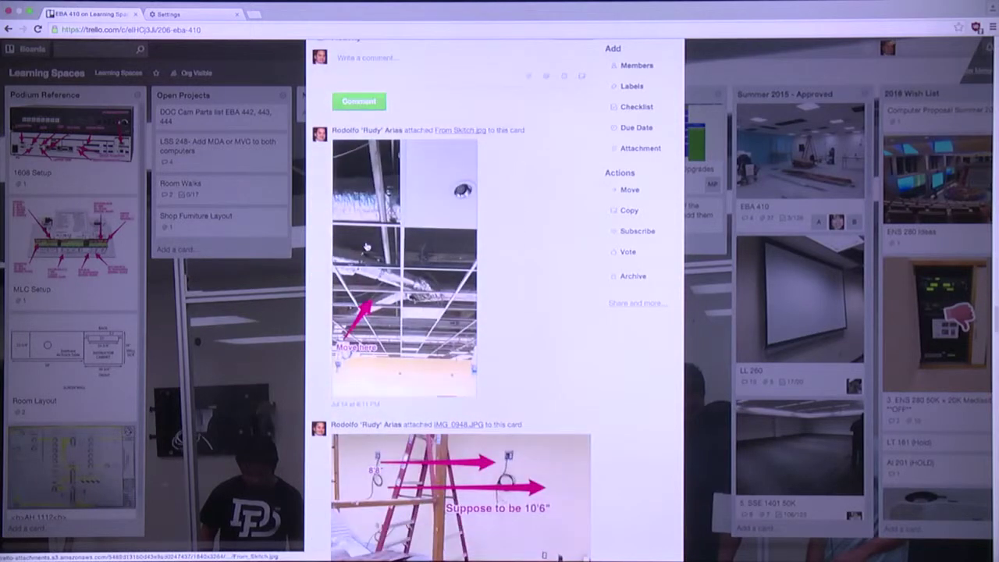
{"action": "scroll", "coordinate": [365, 246], "scroll_direction": "down", "scroll_amount": 2}
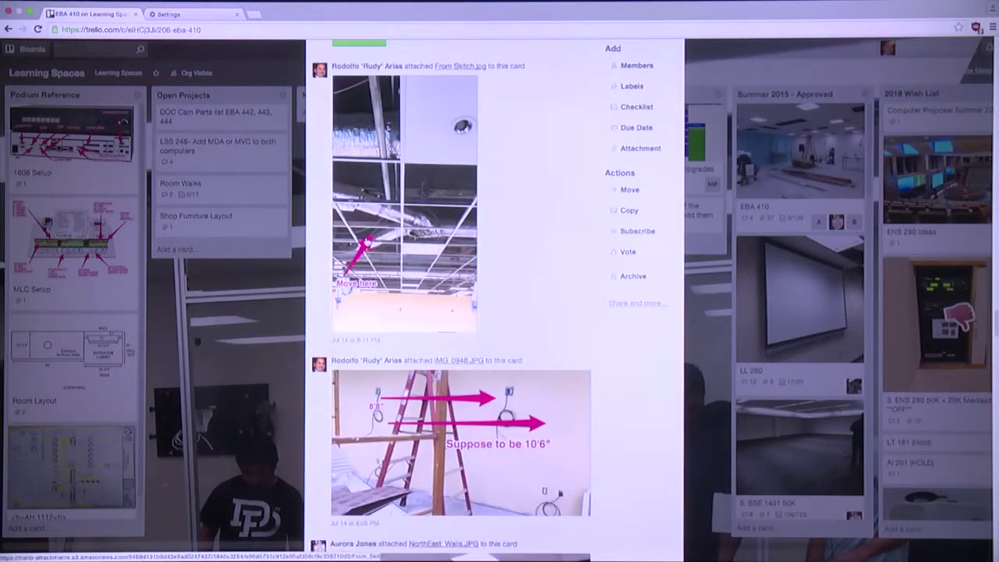
{"action": "scroll", "coordinate": [365, 258], "scroll_direction": "down", "scroll_amount": 1}
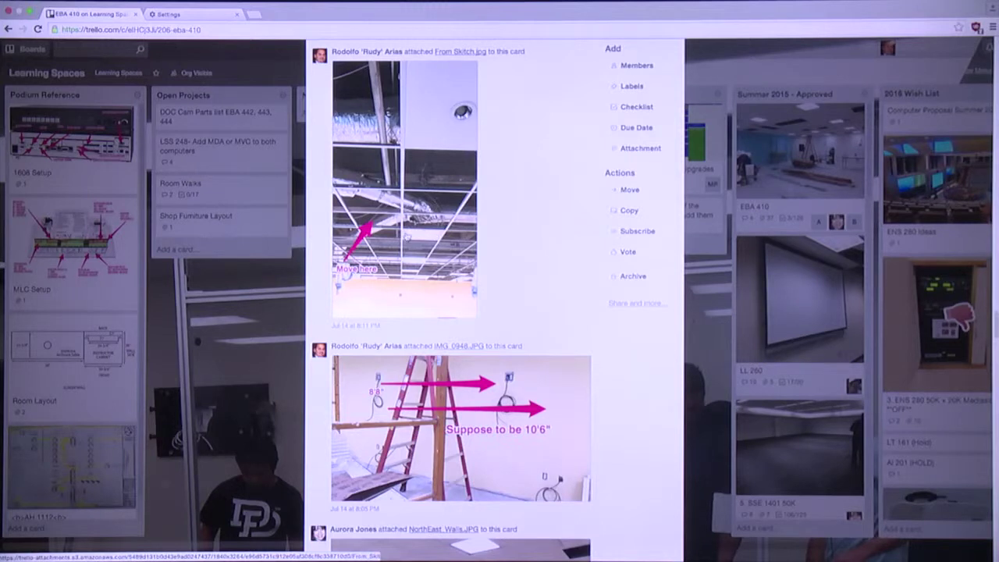
{"action": "left_click", "coordinate": [393, 243]}
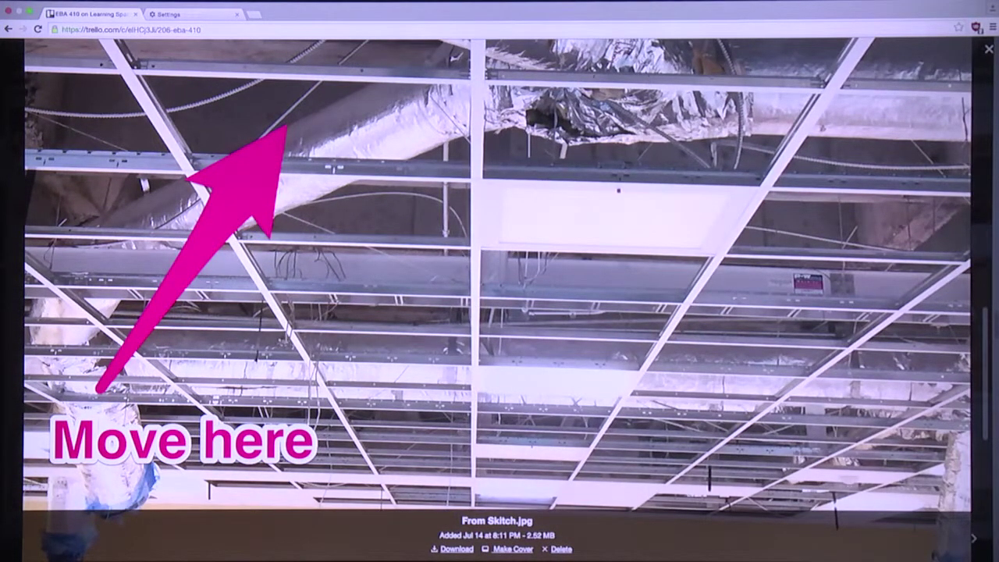
Close the photo and scroll the EBA 410 activity feed down to the TV/Mount Height comment
{"action": "left_click", "coordinate": [988, 50]}
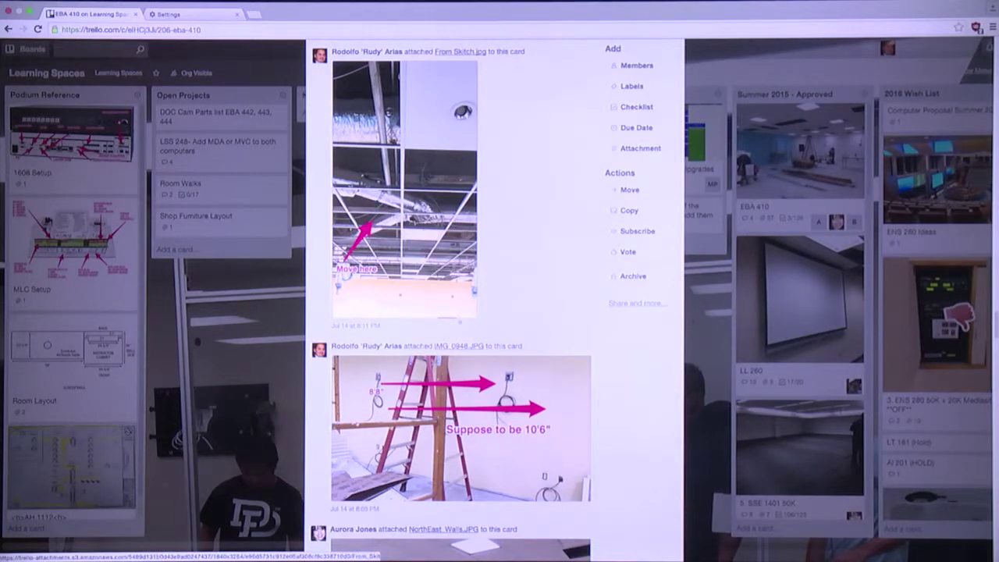
{"action": "scroll", "coordinate": [461, 209], "scroll_direction": "down", "scroll_amount": 5}
{"action": "scroll", "coordinate": [468, 331], "scroll_direction": "down", "scroll_amount": 2}
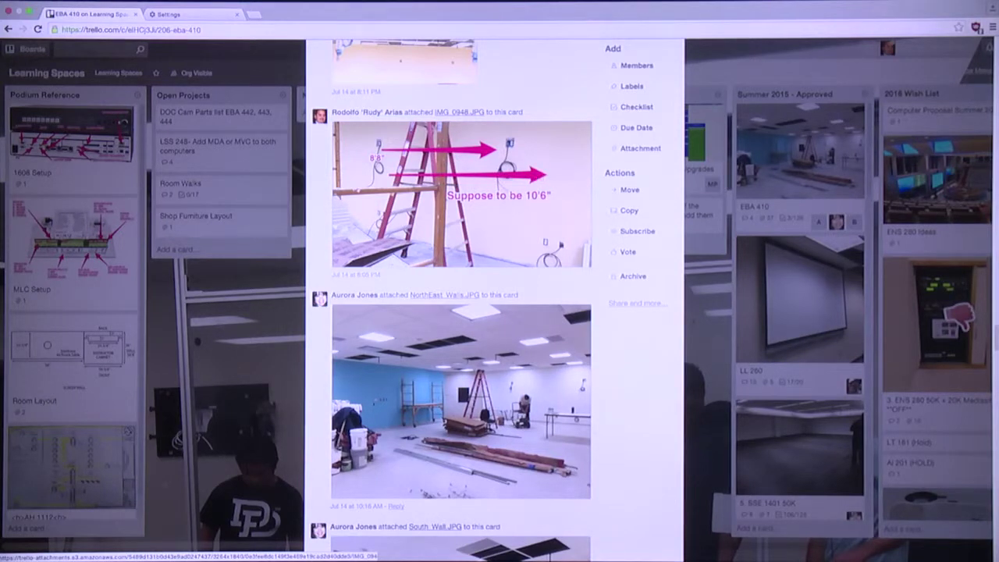
{"action": "scroll", "coordinate": [476, 266], "scroll_direction": "down", "scroll_amount": 1}
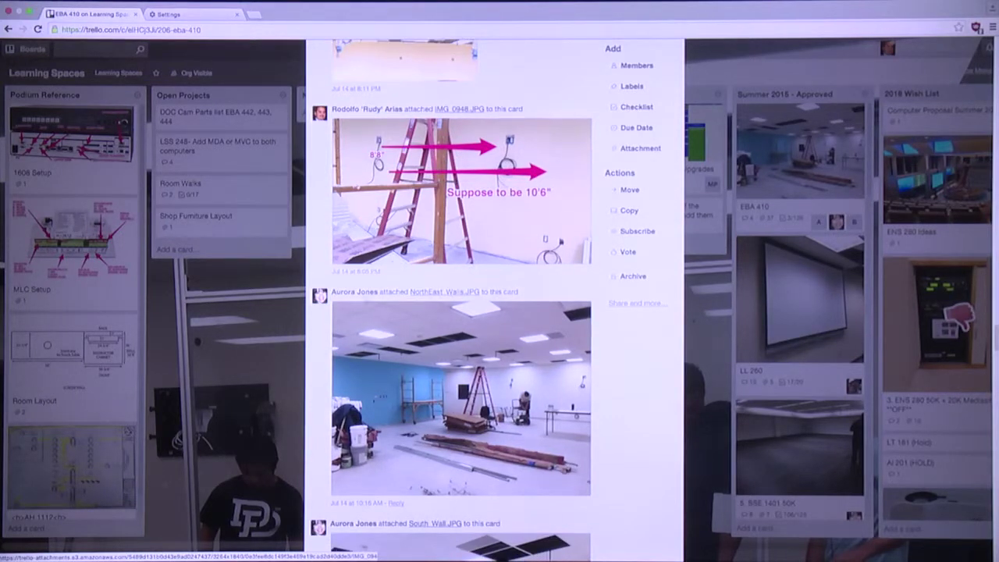
{"action": "scroll", "coordinate": [341, 300], "scroll_direction": "down", "scroll_amount": 4}
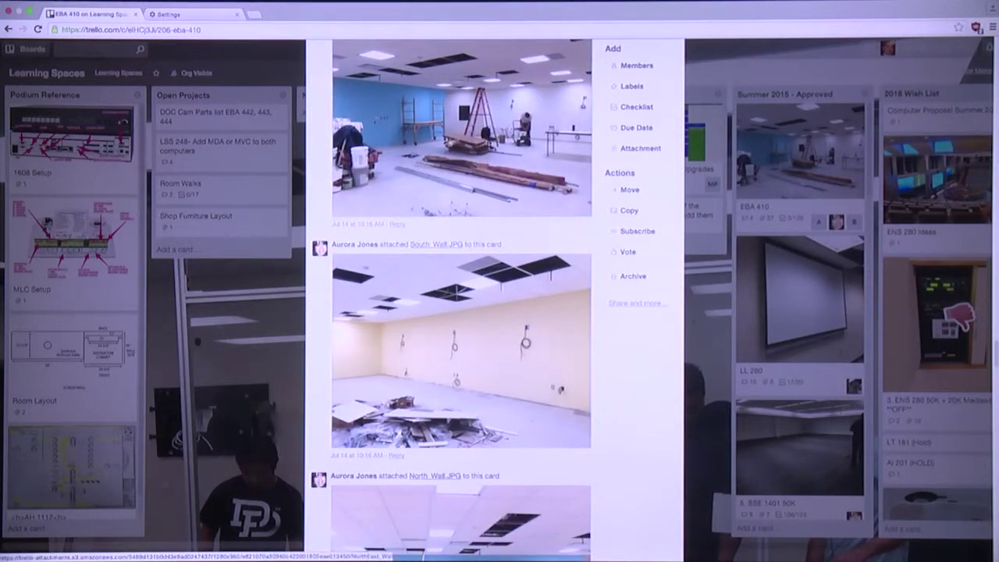
{"action": "scroll", "coordinate": [450, 190], "scroll_direction": "down", "scroll_amount": 1}
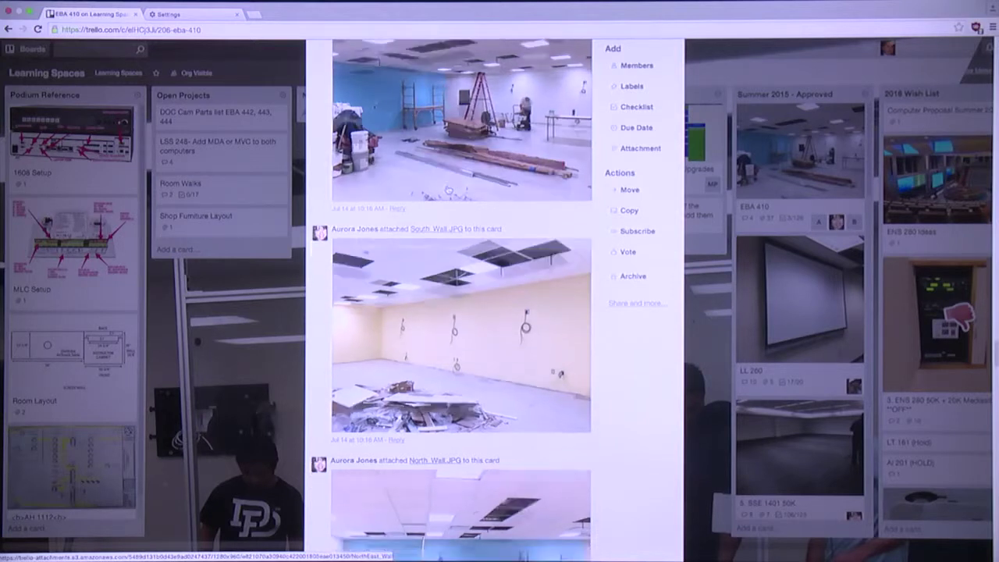
{"action": "scroll", "coordinate": [460, 312], "scroll_direction": "down", "scroll_amount": 10}
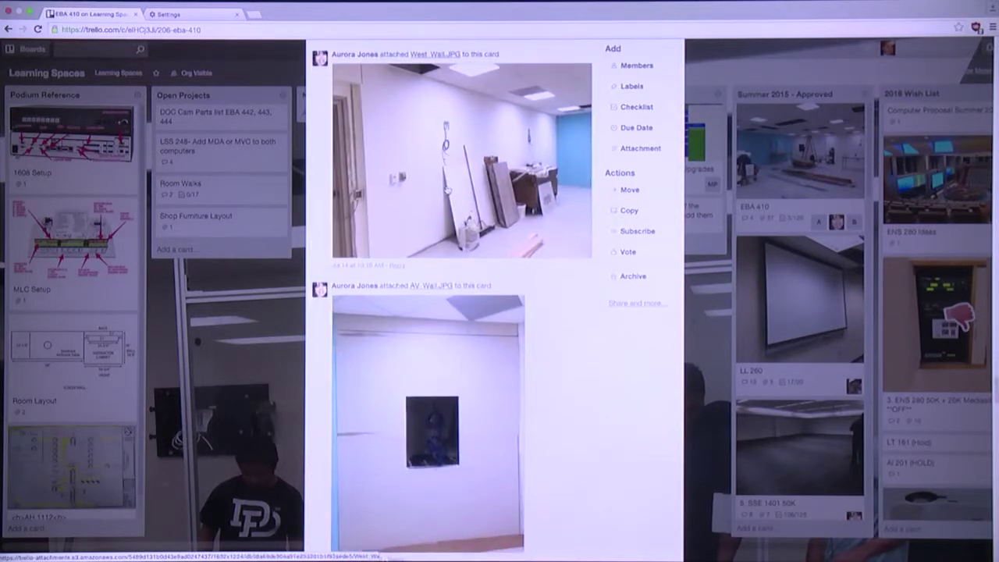
{"action": "scroll", "coordinate": [447, 190], "scroll_direction": "down", "scroll_amount": 2}
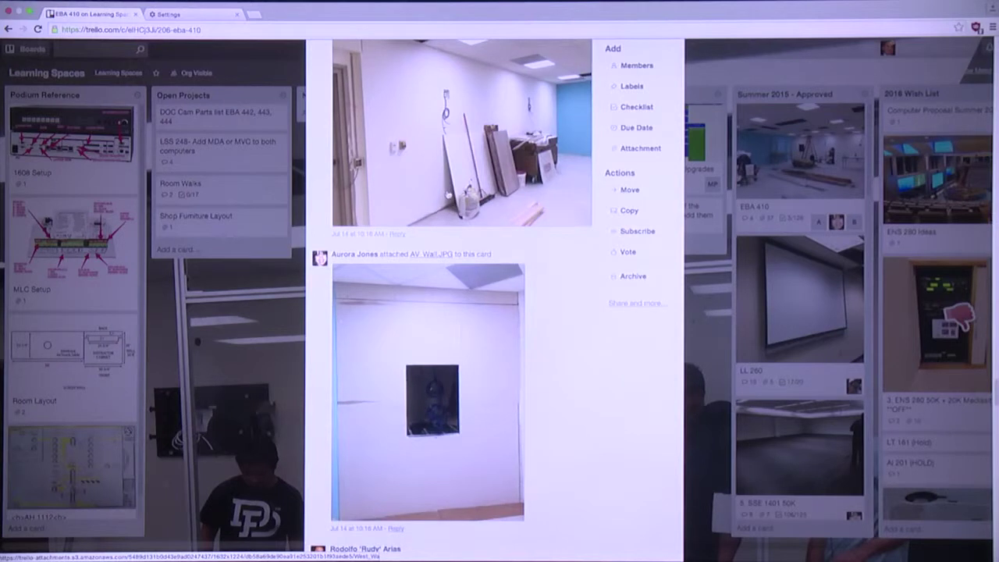
{"action": "scroll", "coordinate": [449, 193], "scroll_direction": "down", "scroll_amount": 4}
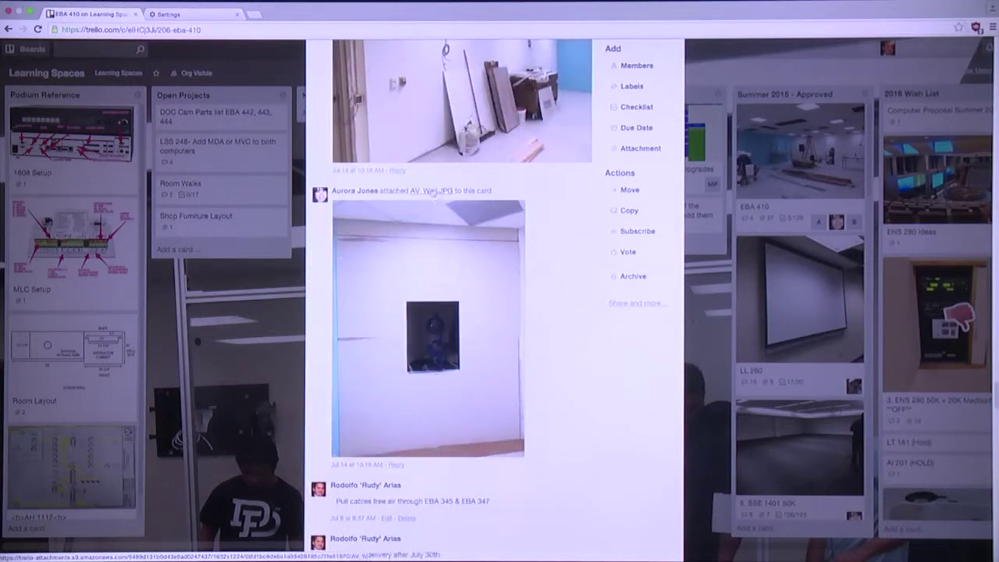
{"action": "scroll", "coordinate": [425, 254], "scroll_direction": "down", "scroll_amount": 3}
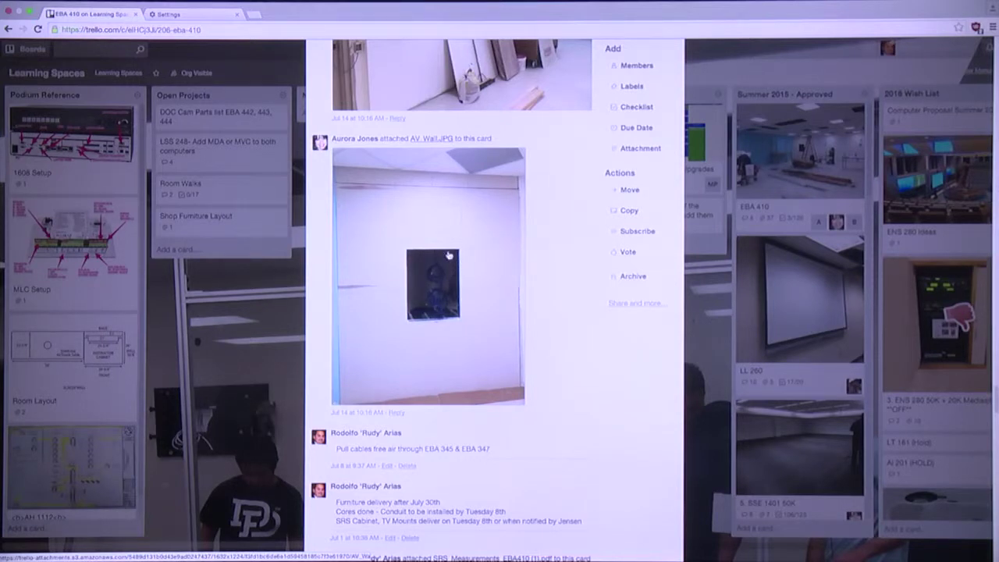
{"action": "scroll", "coordinate": [449, 255], "scroll_direction": "down", "scroll_amount": 5}
{"action": "scroll", "coordinate": [468, 273], "scroll_direction": "up", "scroll_amount": 4}
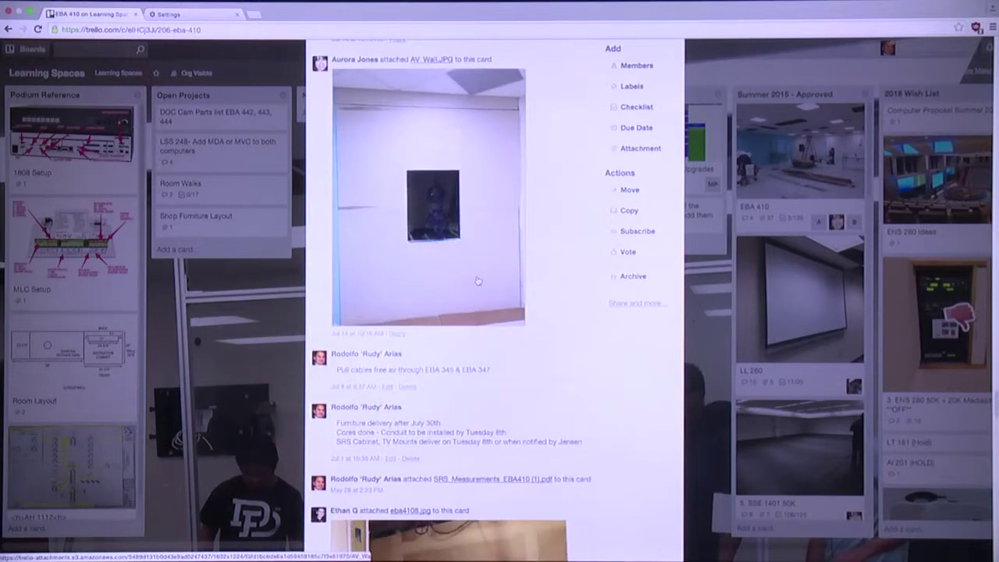
{"action": "scroll", "coordinate": [477, 282], "scroll_direction": "down", "scroll_amount": 1}
{"action": "scroll", "coordinate": [477, 282], "scroll_direction": "down", "scroll_amount": 10}
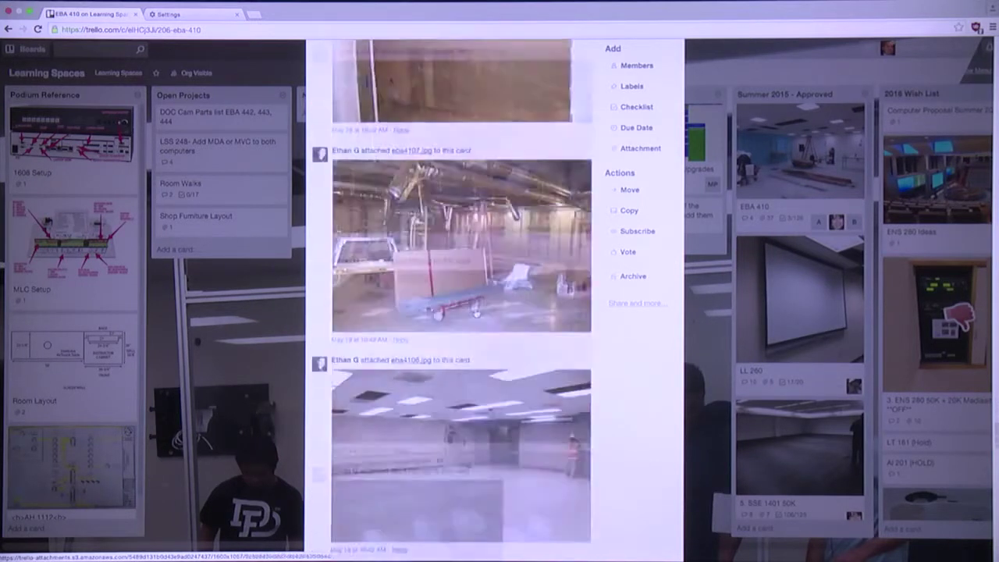
{"action": "scroll", "coordinate": [477, 314], "scroll_direction": "down", "scroll_amount": 1}
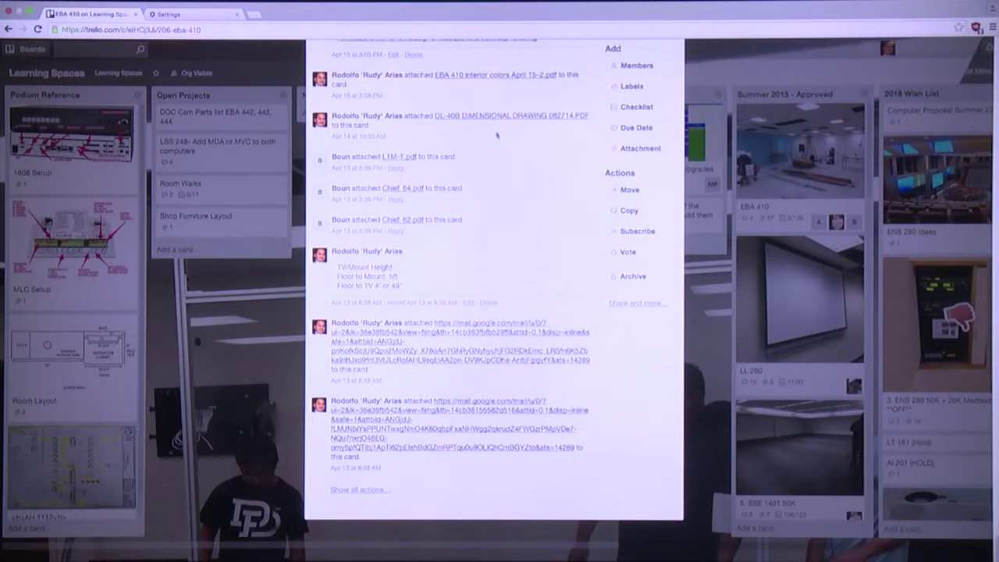
{"action": "scroll", "coordinate": [493, 142], "scroll_direction": "up", "scroll_amount": 3}
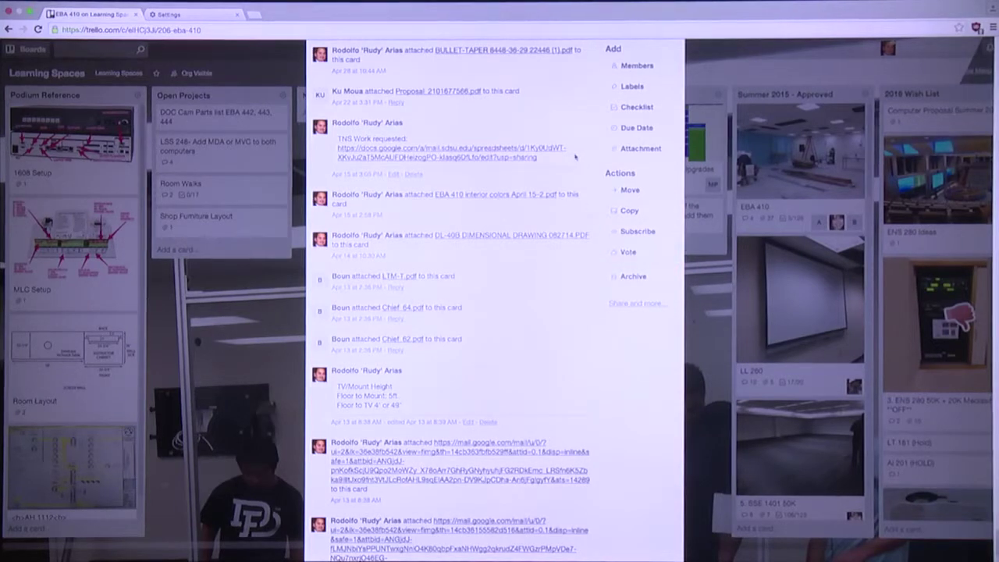
Close the EBA 410 card and open the Computer Backgrounds Vote card in Done
{"action": "left_click", "coordinate": [263, 280]}
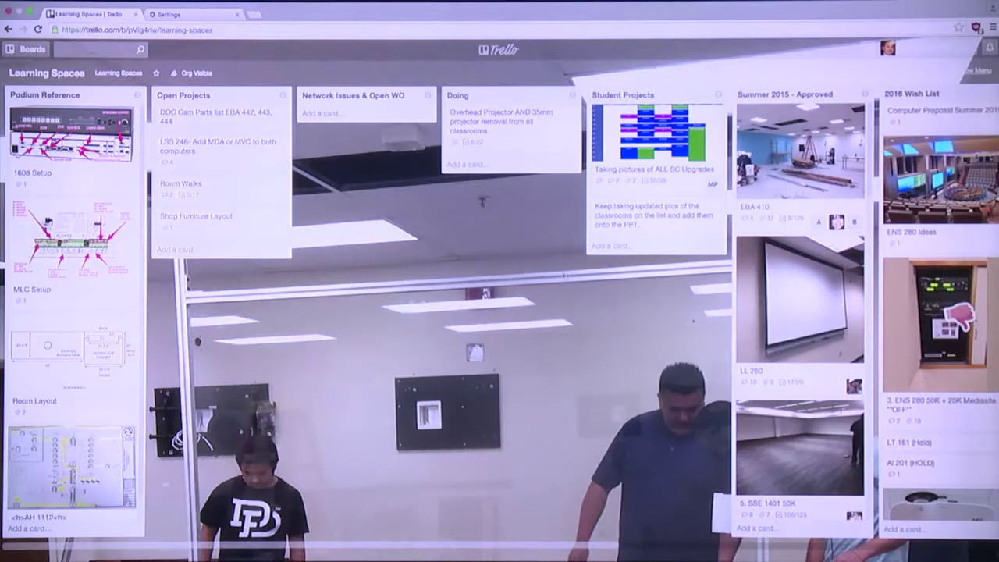
{"action": "scroll", "coordinate": [499, 312], "scroll_direction": "right", "scroll_amount": 5}
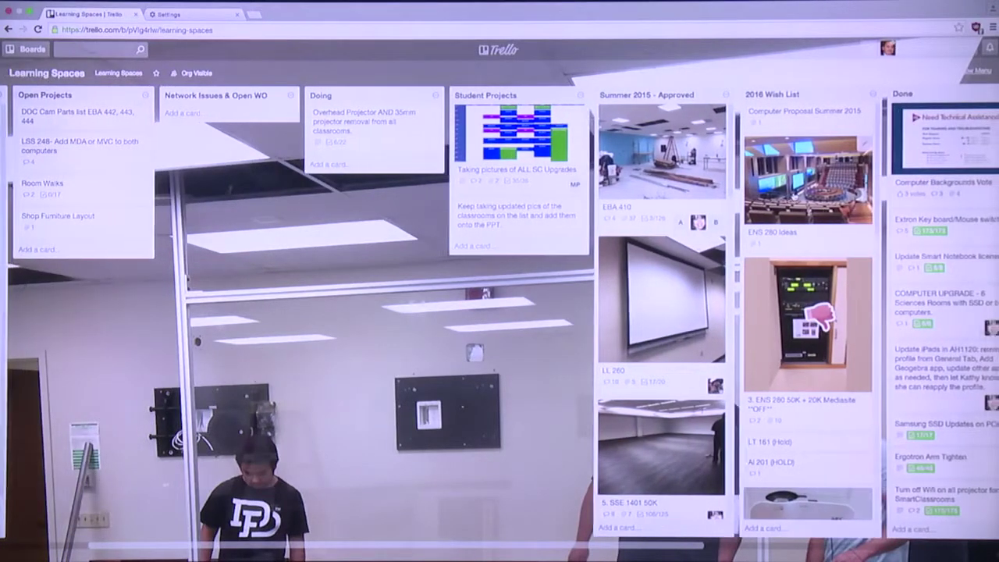
{"action": "left_click", "coordinate": [936, 167]}
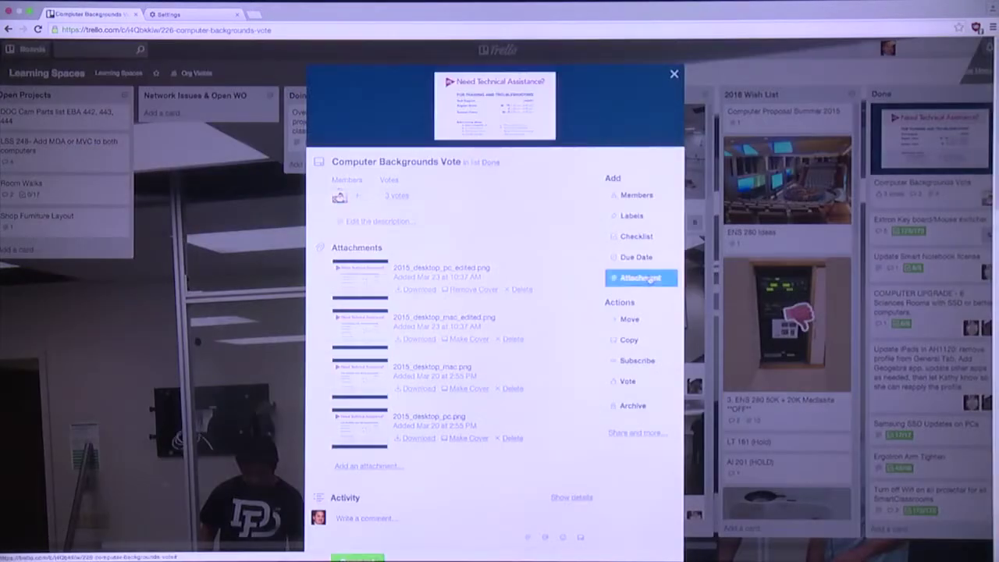
Review the Computer Backgrounds Vote card's activity and close it back to the board
{"action": "scroll", "coordinate": [545, 327], "scroll_direction": "down", "scroll_amount": 5}
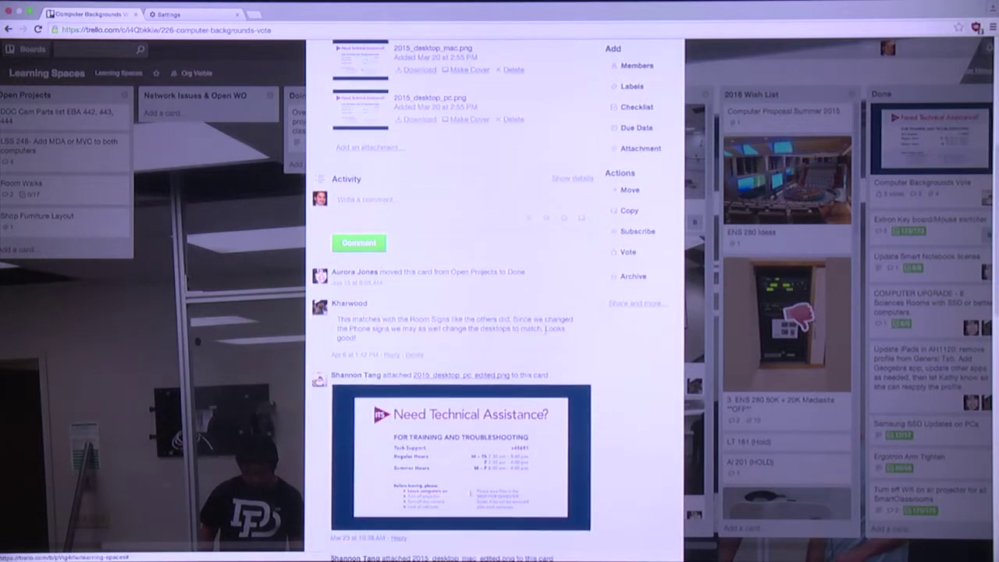
{"action": "scroll", "coordinate": [545, 328], "scroll_direction": "down", "scroll_amount": 6}
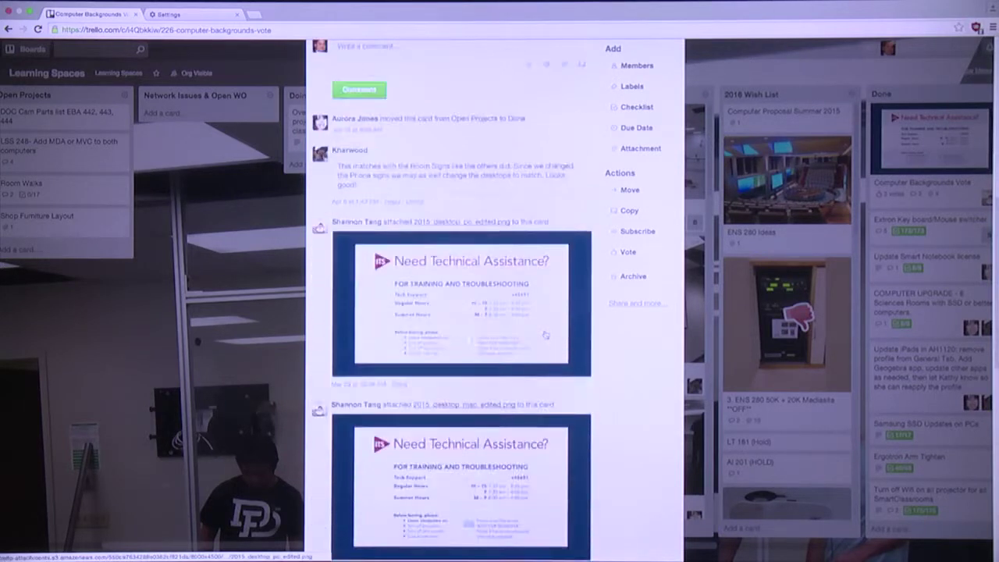
{"action": "scroll", "coordinate": [545, 334], "scroll_direction": "down", "scroll_amount": 4}
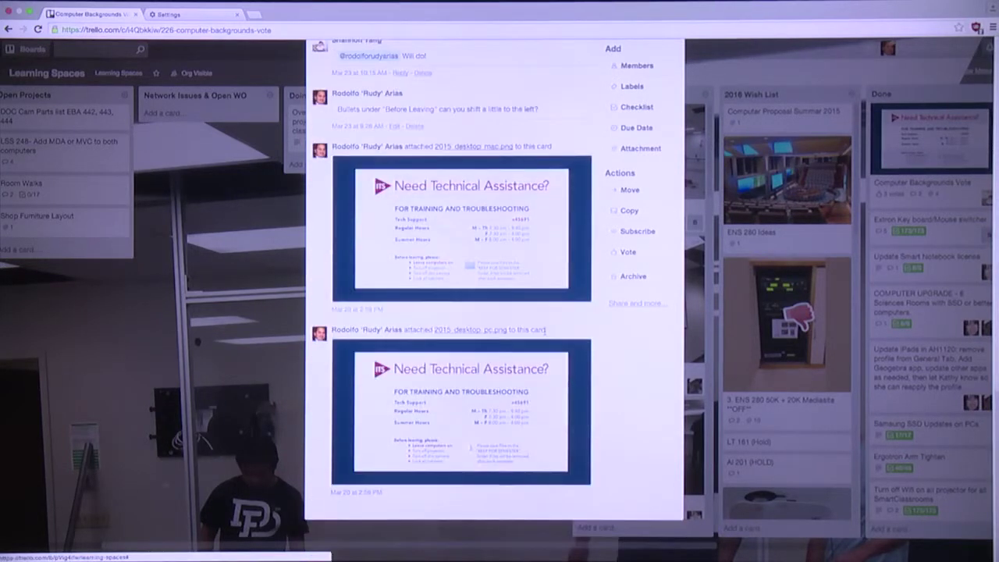
{"action": "scroll", "coordinate": [545, 335], "scroll_direction": "up", "scroll_amount": 15}
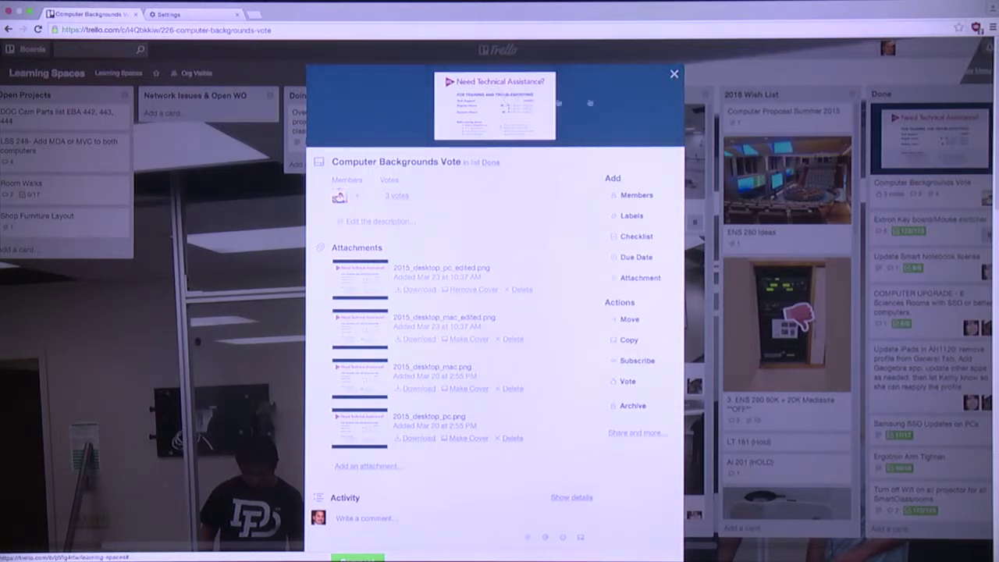
{"action": "left_click", "coordinate": [675, 75]}
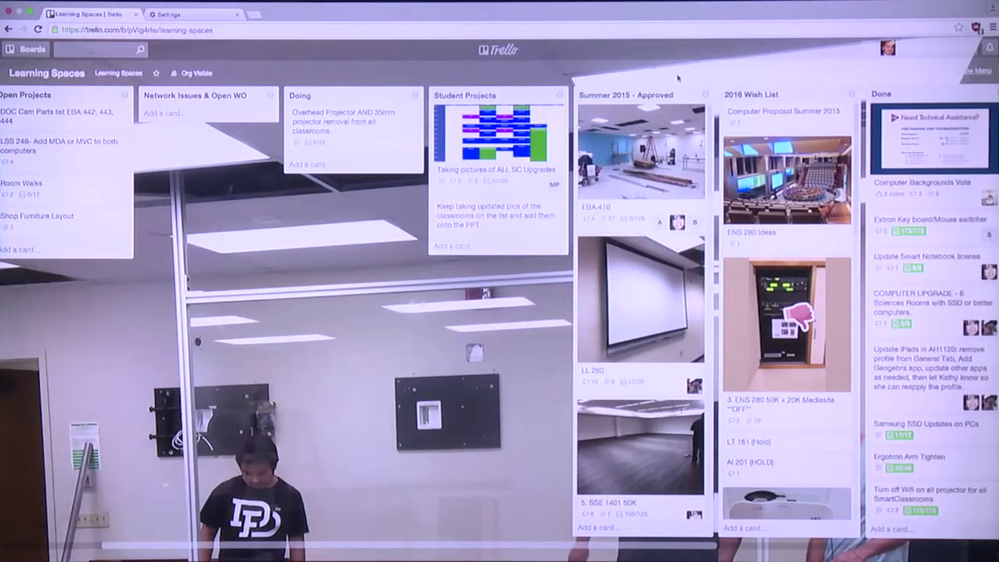
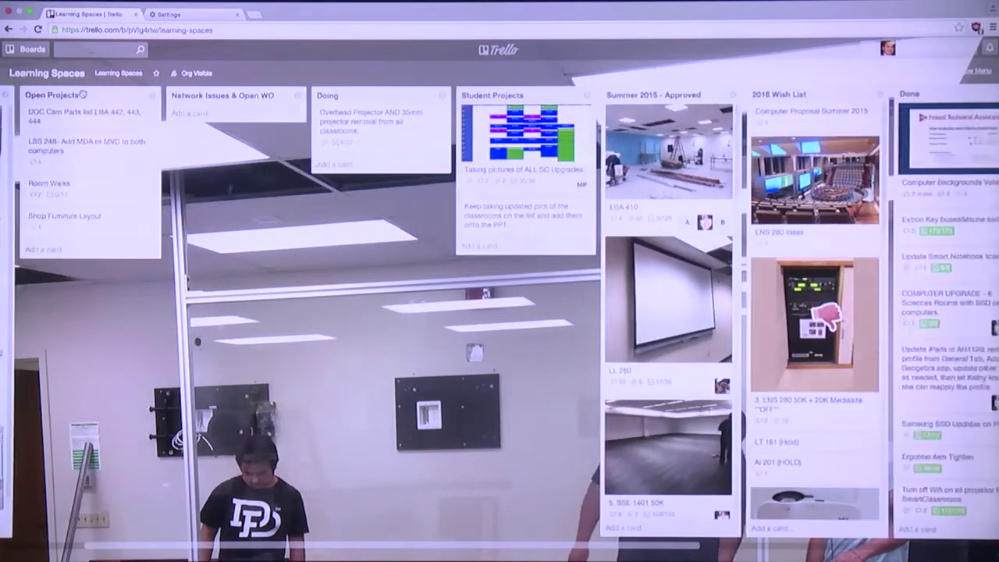
Drag the Podium Reference list on the Learning Spaces board and drop it back in place
{"action": "scroll", "coordinate": [87, 93], "scroll_direction": "left", "scroll_amount": 4}
{"action": "left_click_drag", "start_coordinate": [46, 95], "coordinate": [78, 95]}
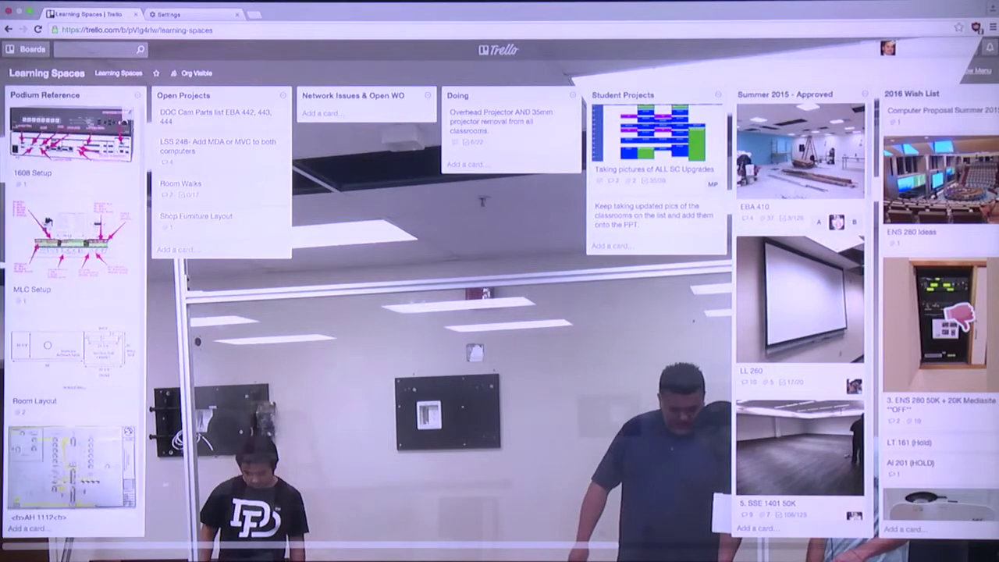
{"action": "left_click_drag", "start_coordinate": [78, 133], "coordinate": [69, 93]}
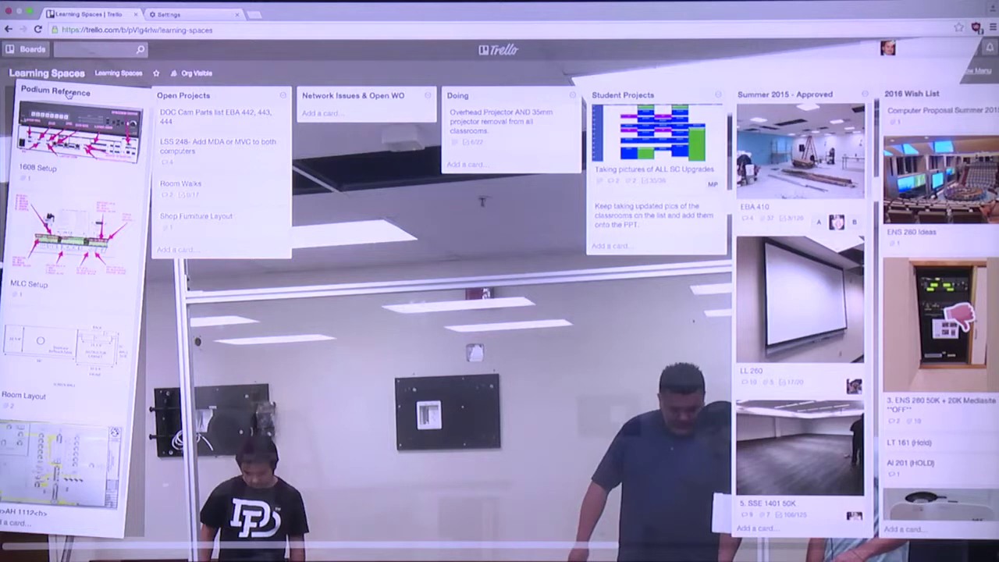
{"action": "left_click_drag", "start_coordinate": [68, 92], "coordinate": [69, 93]}
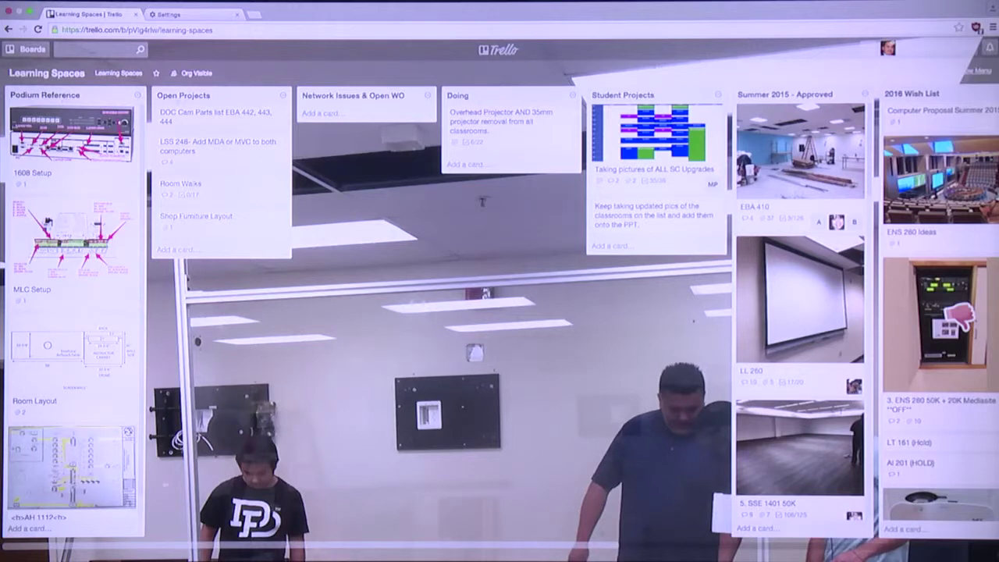
Scroll right and open the EBA 410 card in Summer 2015 - Approved
{"action": "scroll", "coordinate": [327, 114], "scroll_direction": "right", "scroll_amount": 5}
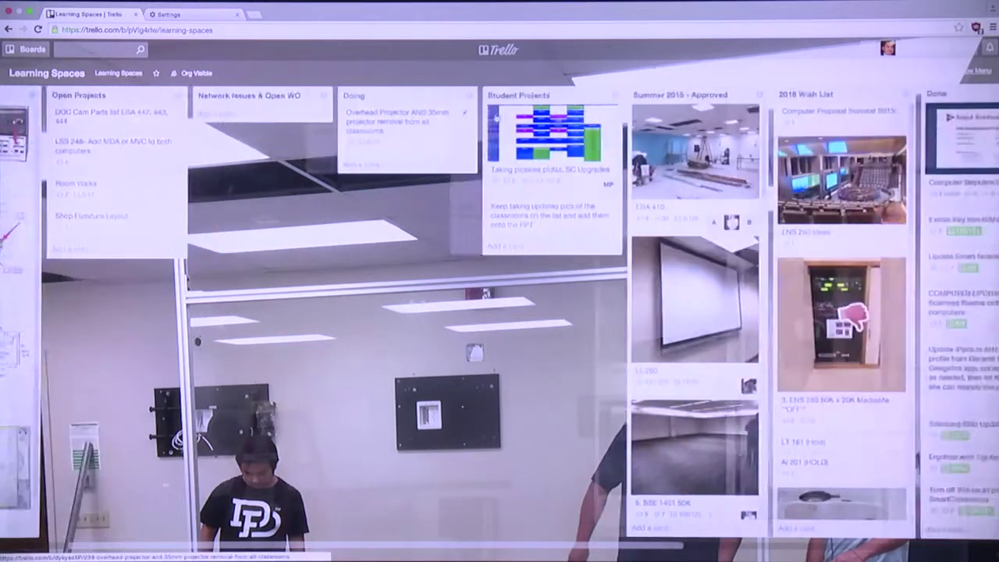
{"action": "scroll", "coordinate": [495, 116], "scroll_direction": "right", "scroll_amount": 1}
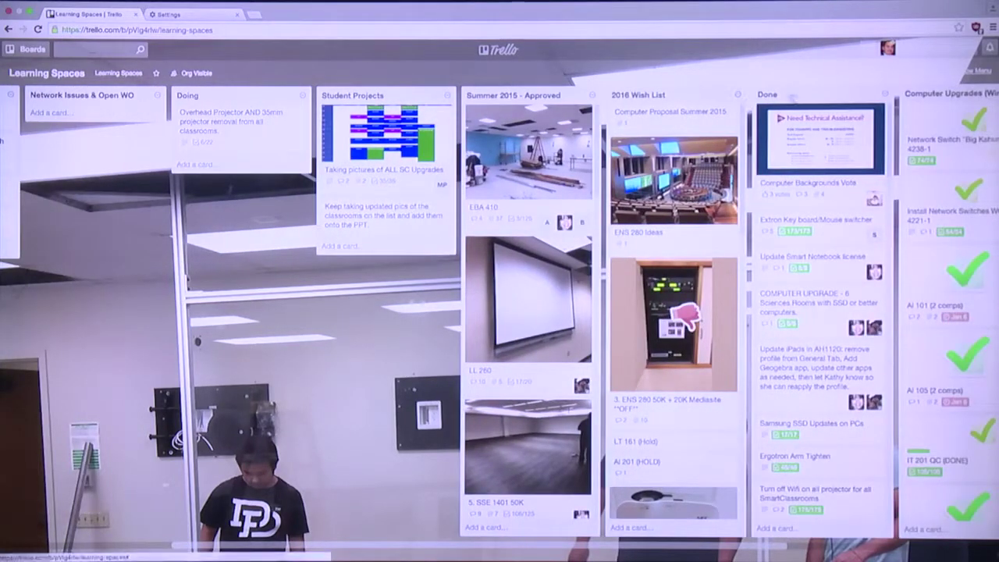
{"action": "left_click_drag", "start_coordinate": [520, 130], "coordinate": [520, 123]}
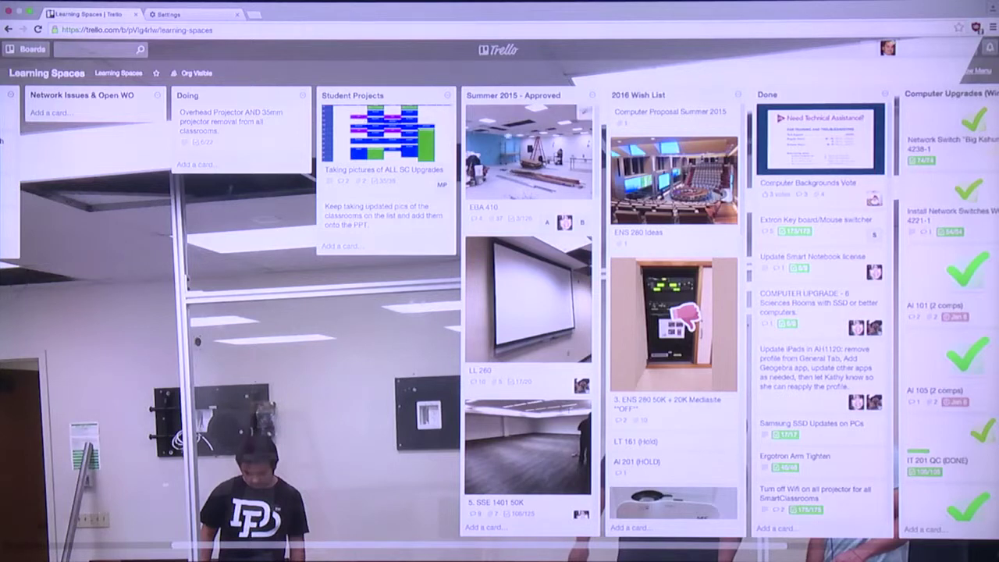
{"action": "left_click", "coordinate": [519, 141]}
View the NorthEast_Walls.JPG cover photo, browse the checklists, then close the EBA 410 card
{"action": "left_click", "coordinate": [521, 141]}
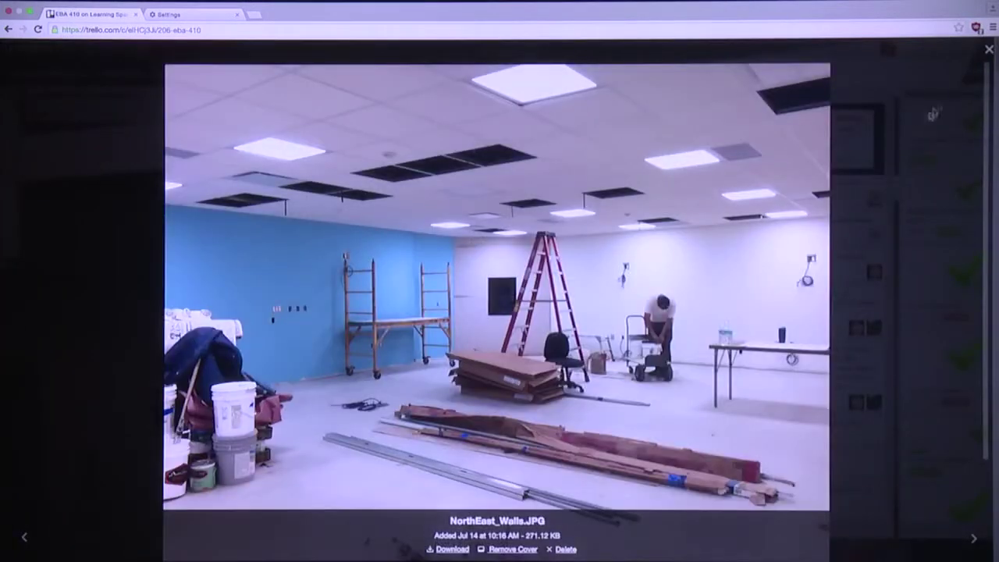
{"action": "left_click", "coordinate": [989, 50]}
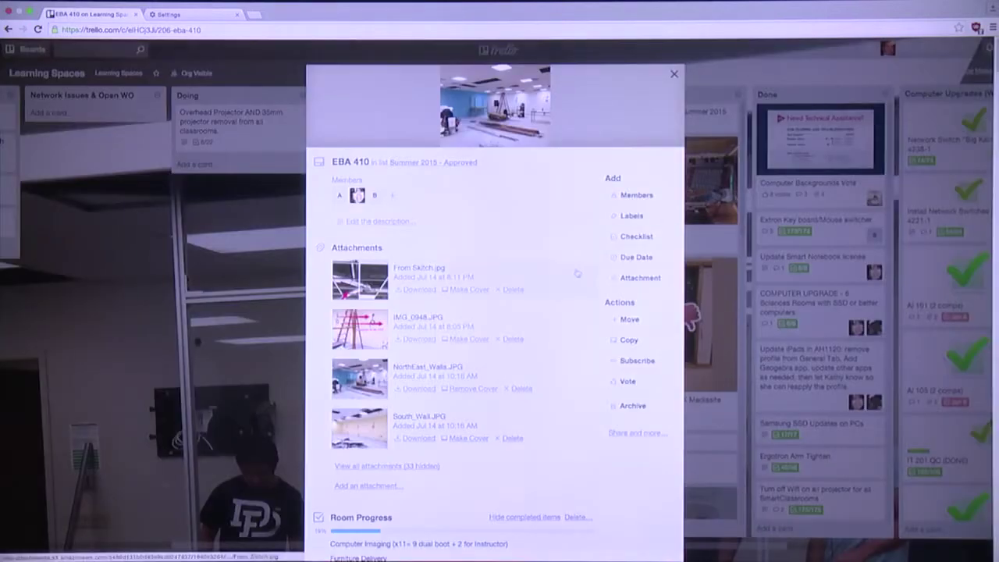
{"action": "scroll", "coordinate": [568, 273], "scroll_direction": "down", "scroll_amount": 15}
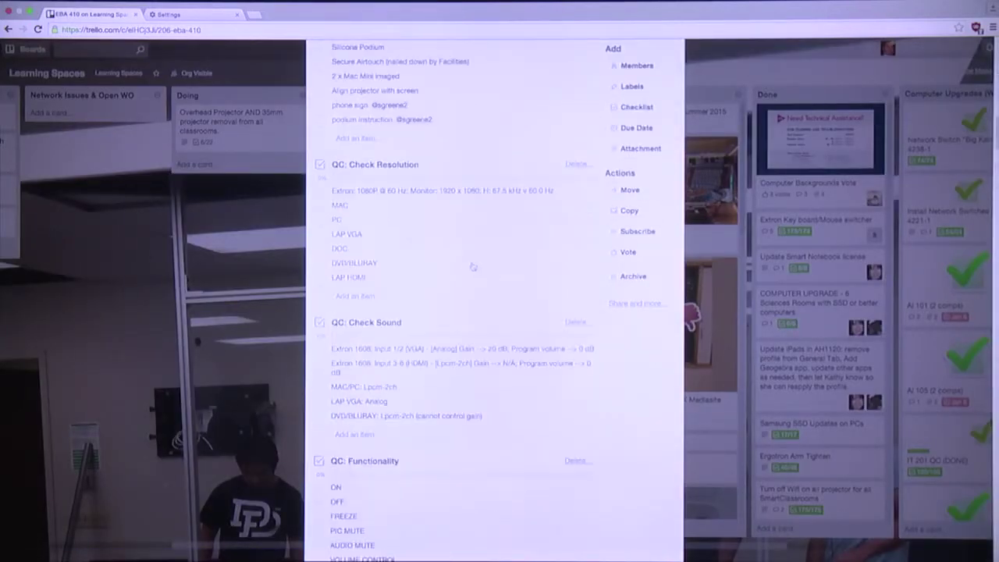
{"action": "scroll", "coordinate": [472, 266], "scroll_direction": "up", "scroll_amount": 1}
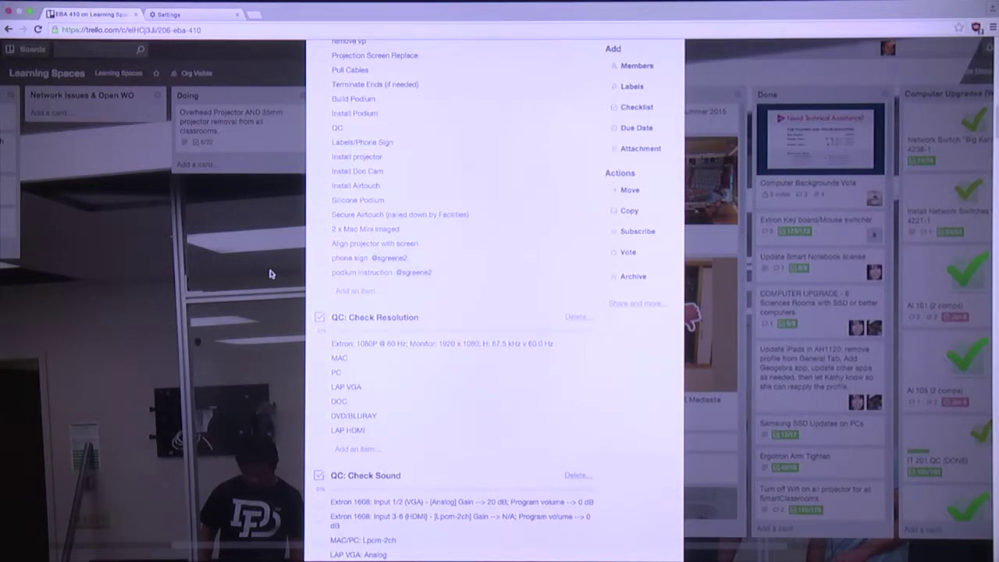
{"action": "left_click", "coordinate": [270, 273]}
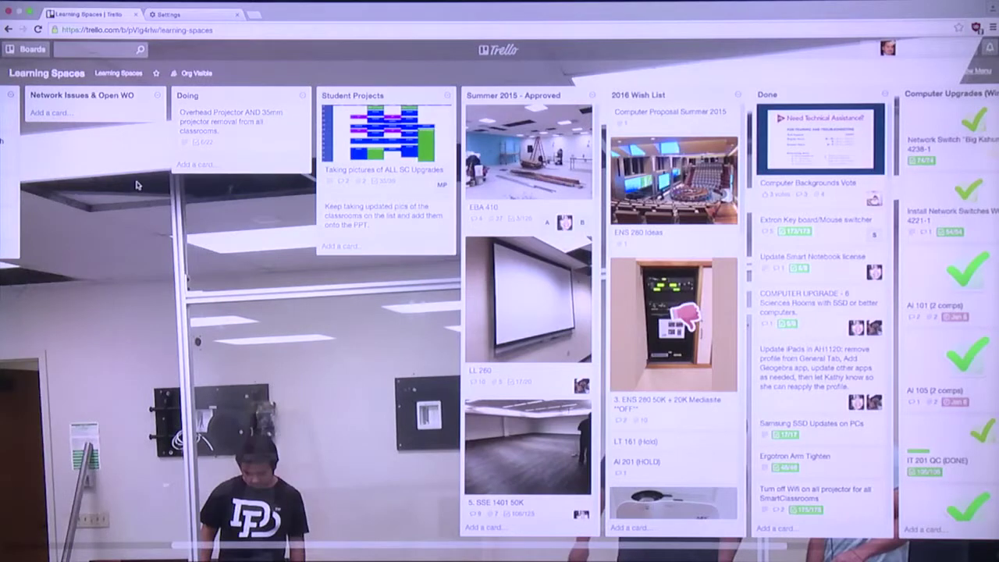
Lift the 1608 Setup card toward Open Projects and drop it back
{"action": "scroll", "coordinate": [137, 185], "scroll_direction": "left", "scroll_amount": 10}
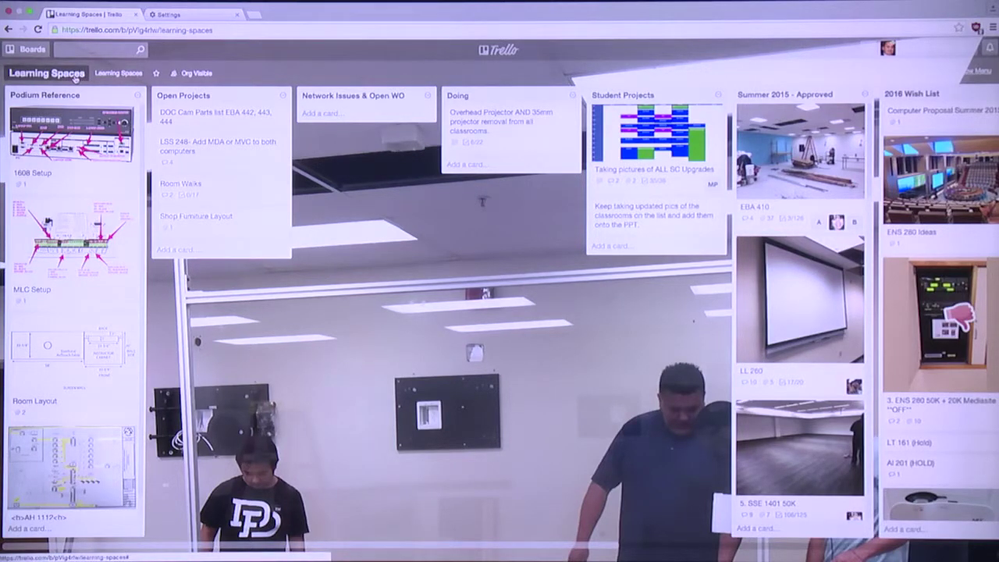
{"action": "left_click_drag", "start_coordinate": [127, 114], "coordinate": [111, 122]}
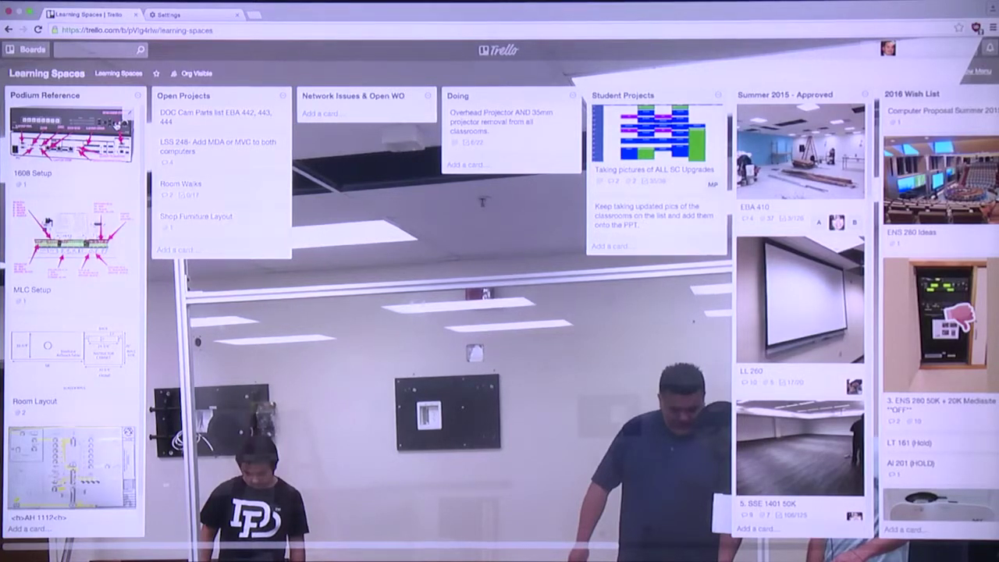
{"action": "left_click_drag", "start_coordinate": [92, 131], "coordinate": [117, 123]}
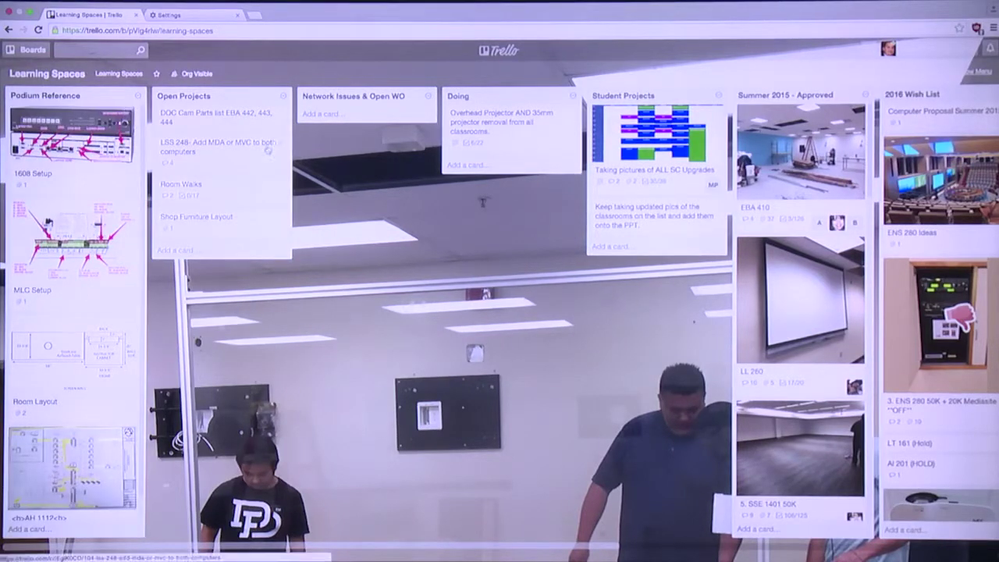
Scroll right and open the ENS 280 Ideas card from the 2016 Wish List
{"action": "scroll", "coordinate": [273, 161], "scroll_direction": "right", "scroll_amount": 5}
{"action": "scroll", "coordinate": [279, 166], "scroll_direction": "right", "scroll_amount": 9}
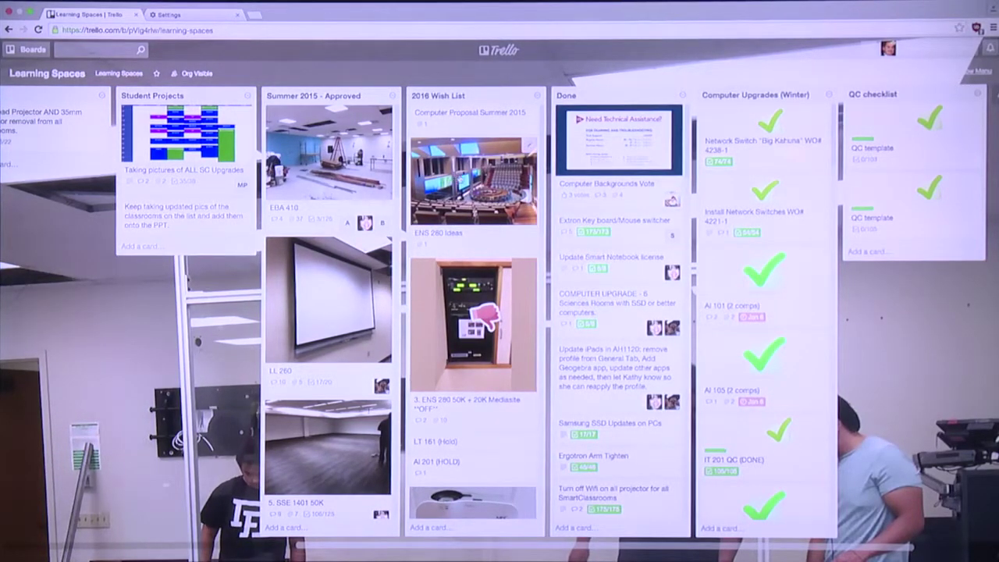
{"action": "left_click", "coordinate": [473, 180]}
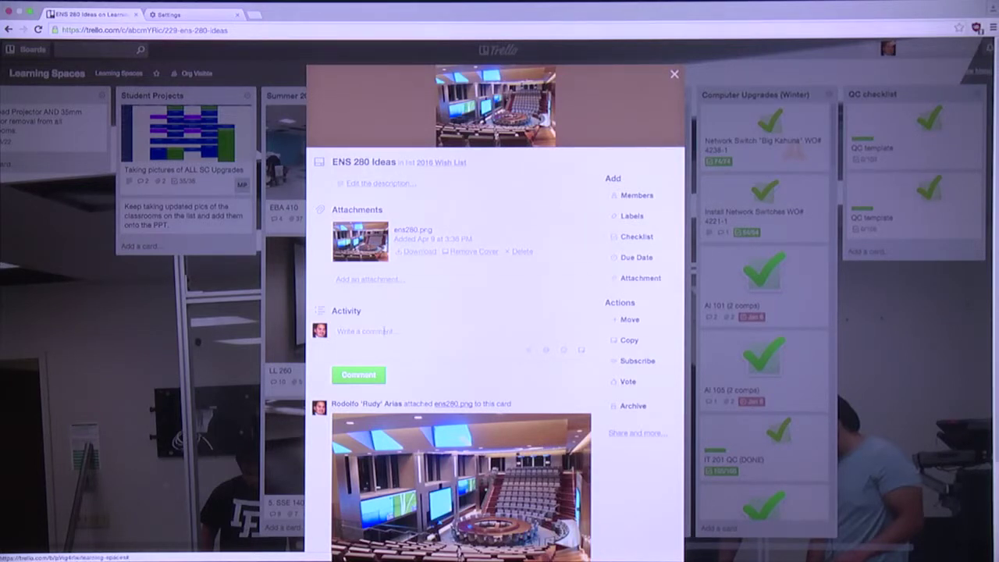
Look through the ENS 280 Ideas card's ens280.png activity, then close the card
{"action": "scroll", "coordinate": [384, 331], "scroll_direction": "down", "scroll_amount": 3}
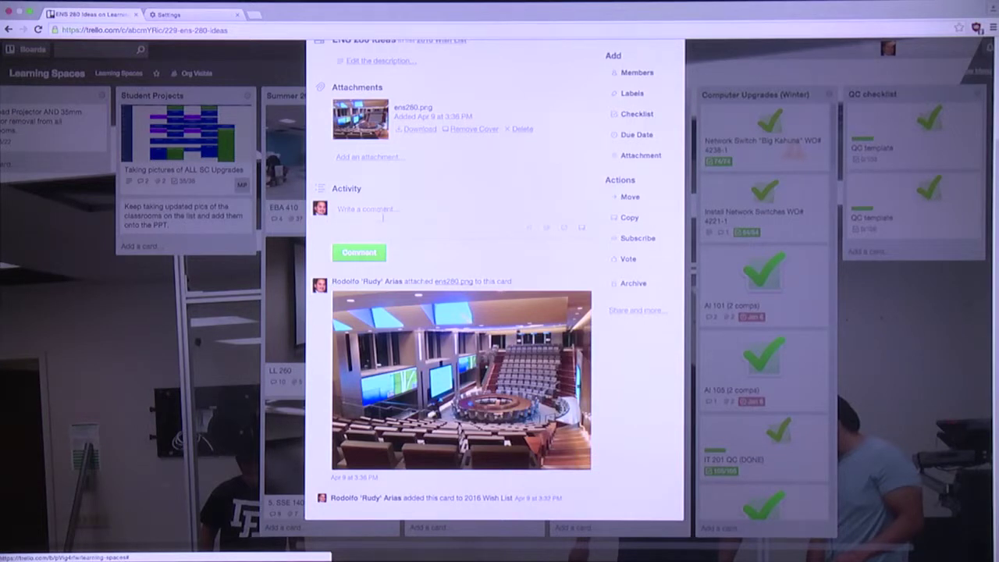
{"action": "scroll", "coordinate": [490, 212], "scroll_direction": "up", "scroll_amount": 3}
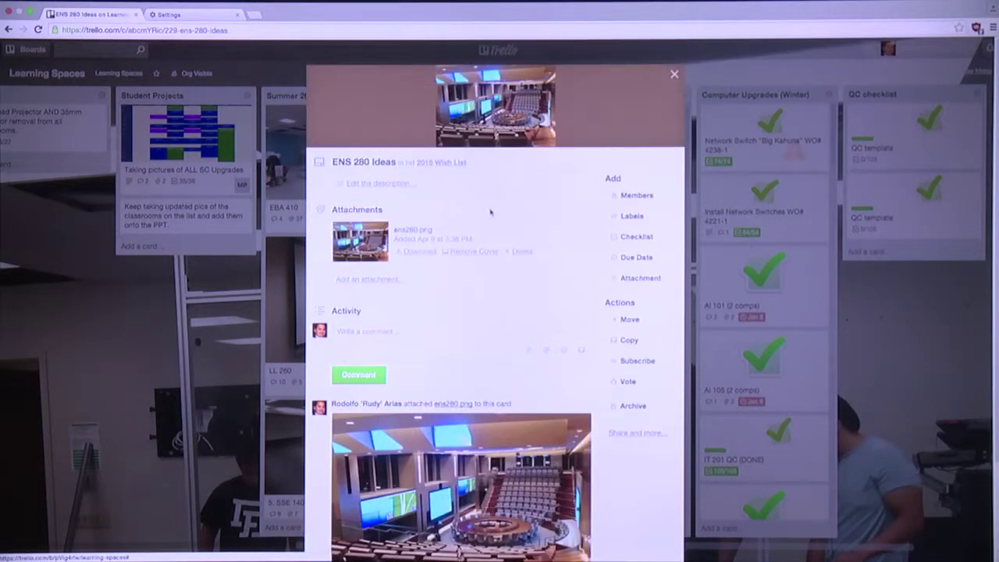
{"action": "left_click", "coordinate": [674, 75]}
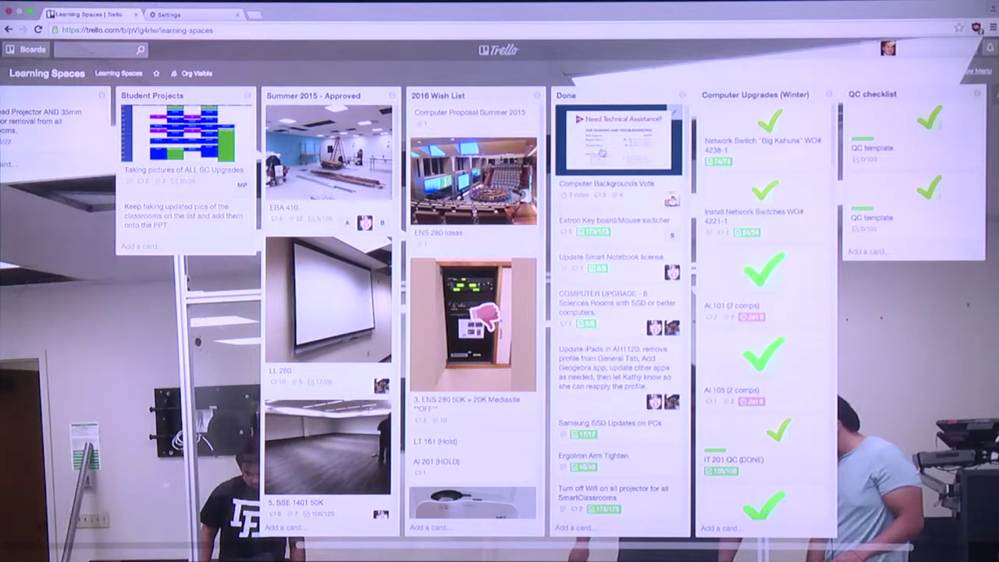
Browse the Learning Spaces lists with the scrollbar, then show the members and activity menu
{"action": "scroll", "coordinate": [500, 313], "scroll_direction": "left", "scroll_amount": 10}
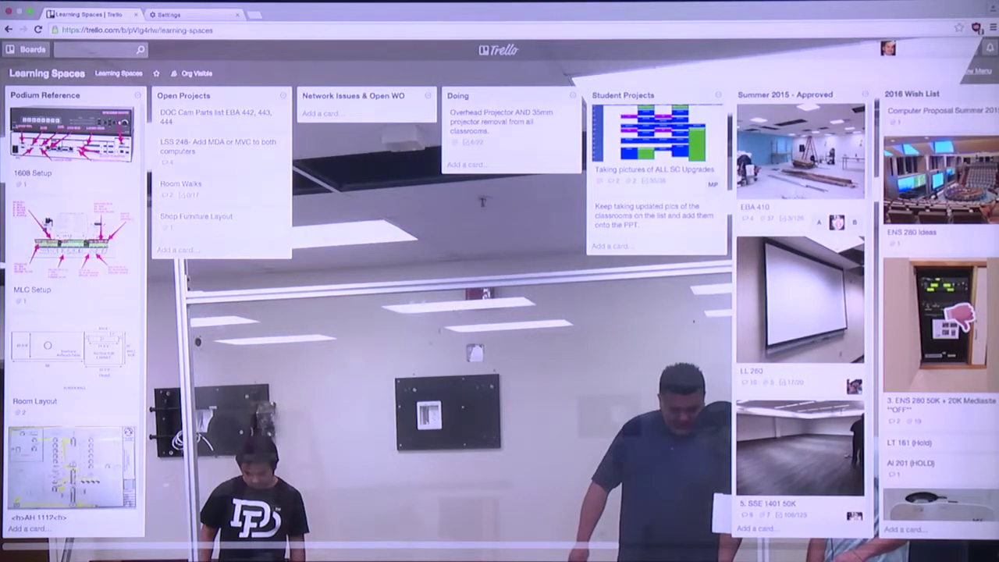
{"action": "left_click_drag", "start_coordinate": [381, 545], "coordinate": [765, 558]}
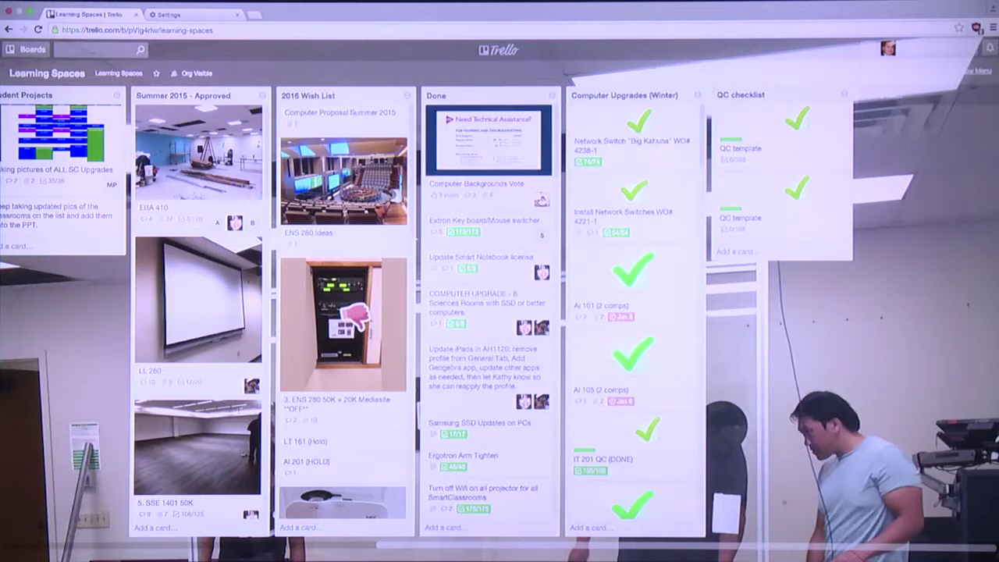
{"action": "left_click_drag", "start_coordinate": [772, 548], "coordinate": [389, 522]}
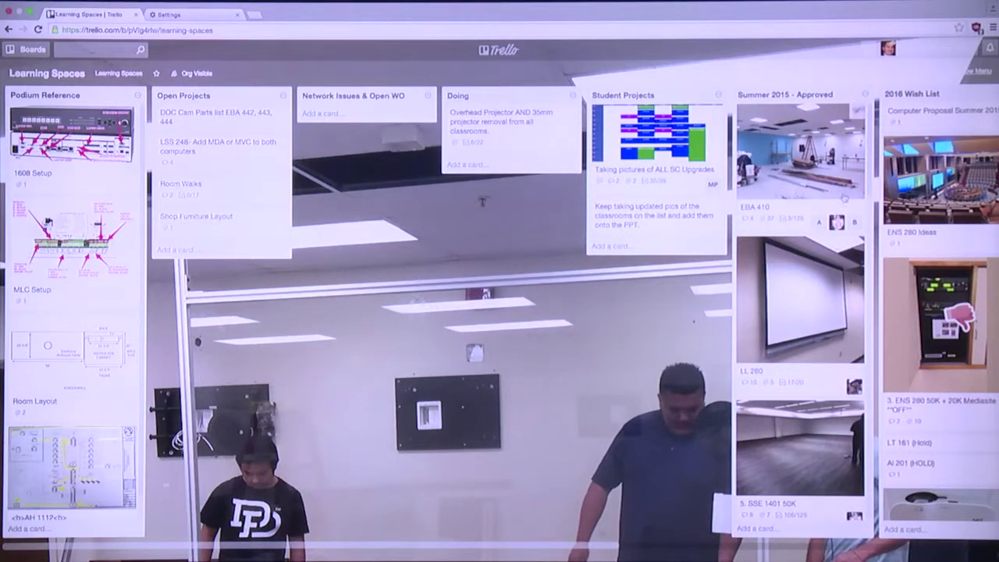
{"action": "left_click", "coordinate": [974, 76]}
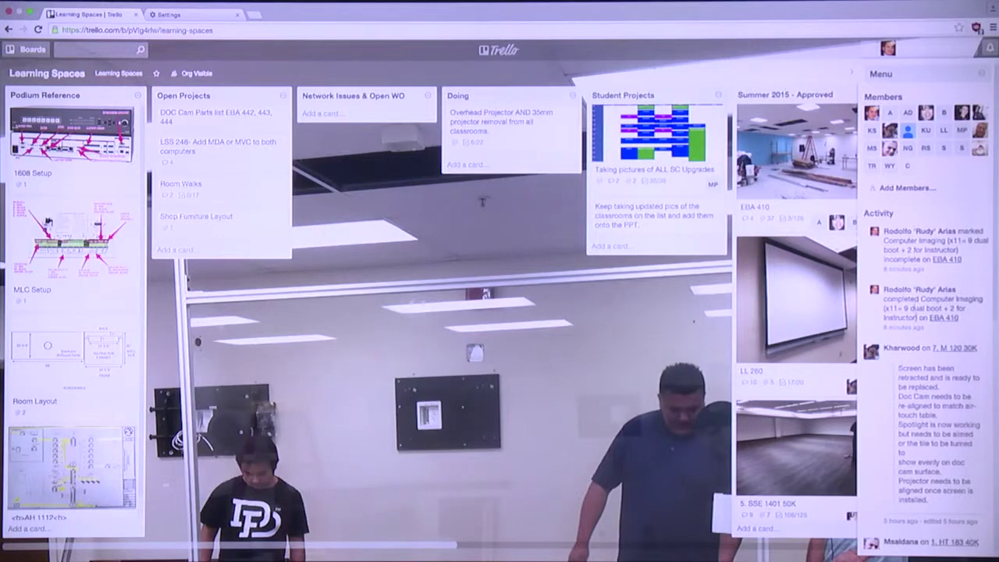
Scroll through the board's recent activity feed in the sidebar
{"action": "scroll", "coordinate": [918, 312], "scroll_direction": "down", "scroll_amount": 5}
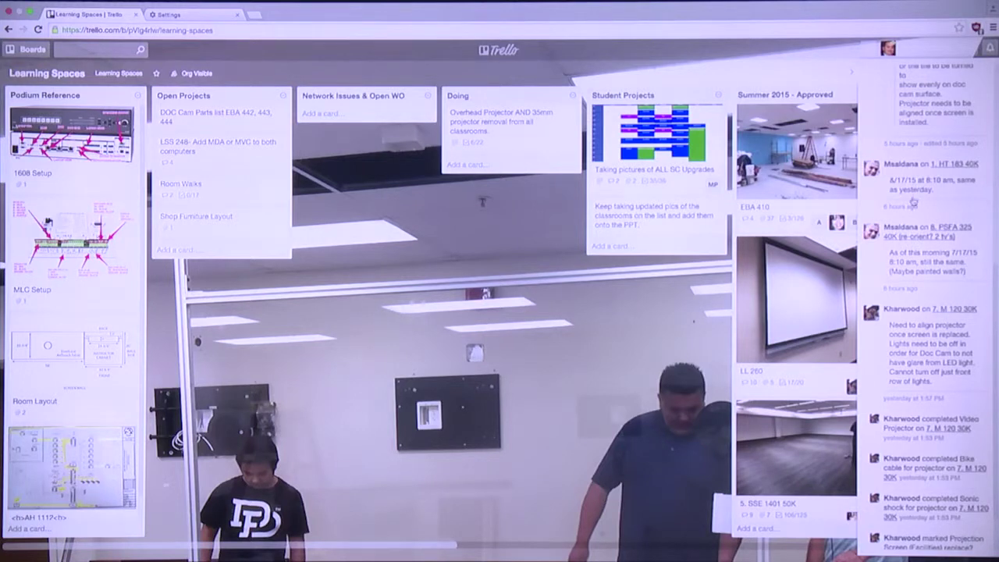
{"action": "scroll", "coordinate": [913, 210], "scroll_direction": "down", "scroll_amount": 1}
{"action": "scroll", "coordinate": [913, 212], "scroll_direction": "down", "scroll_amount": 3}
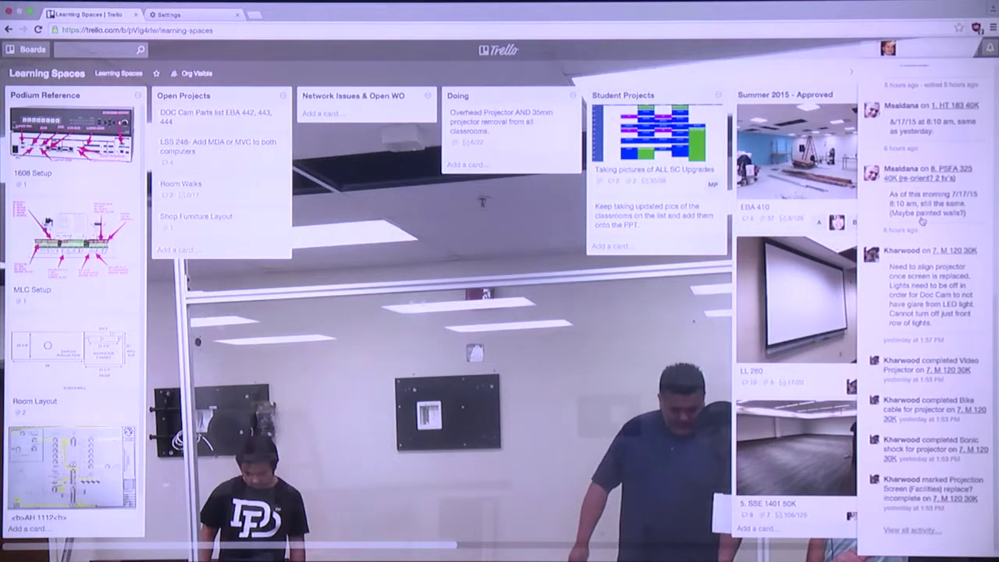
{"action": "scroll", "coordinate": [922, 221], "scroll_direction": "up", "scroll_amount": 10}
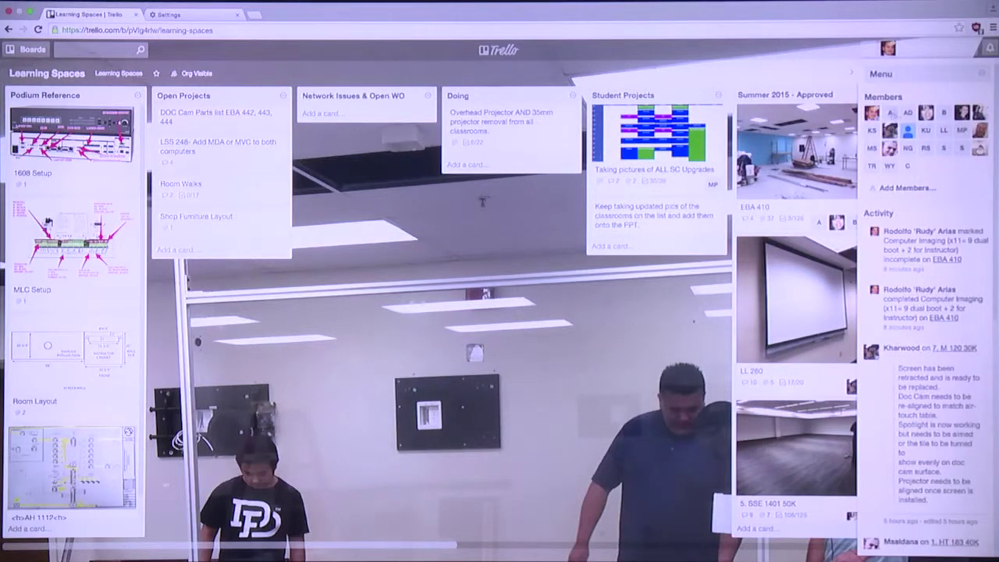
Expand the full board menu, close the sidebar, and reopen the EBA 410 card
{"action": "left_click", "coordinate": [889, 76]}
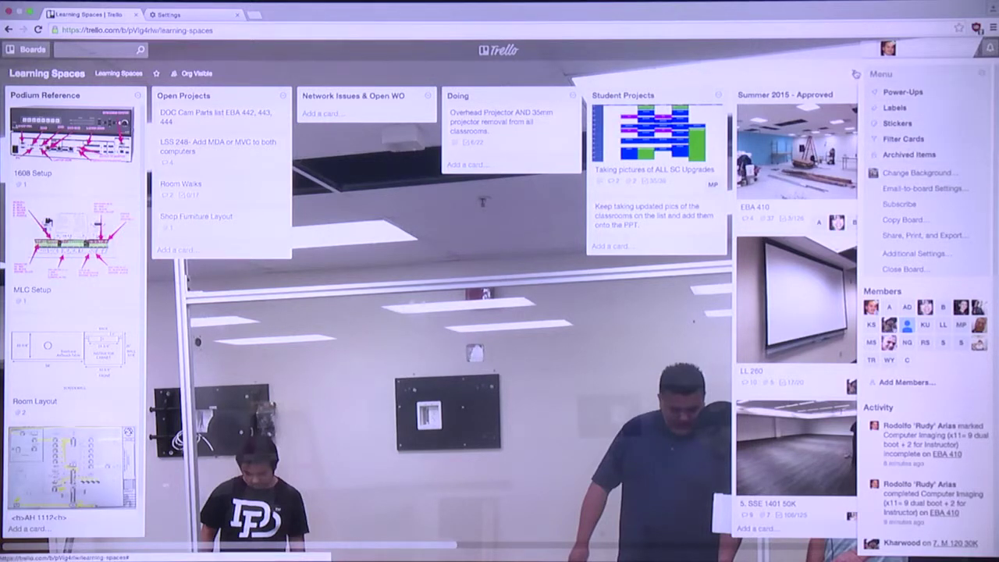
{"action": "left_click", "coordinate": [857, 74]}
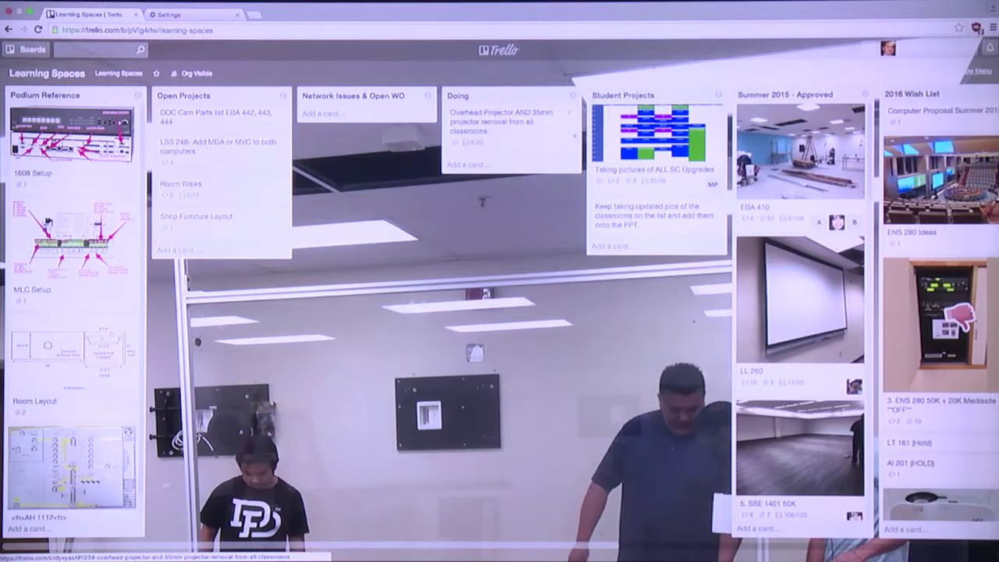
{"action": "left_click", "coordinate": [780, 148]}
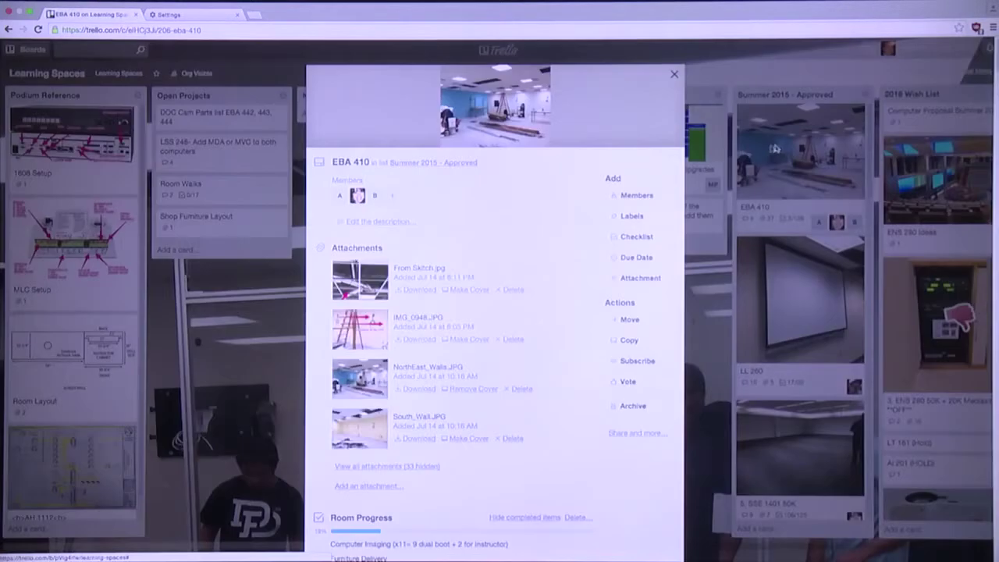
Read the EBA 410 activity log of PDFs like LTM-T.pdf and Chief 64.pdf, then close it
{"action": "scroll", "coordinate": [485, 307], "scroll_direction": "down", "scroll_amount": 20}
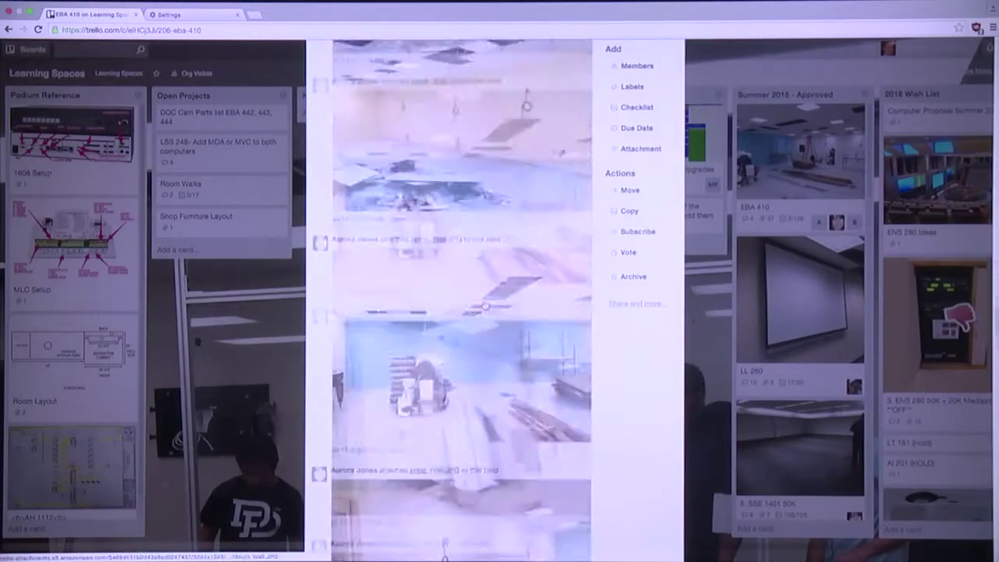
{"action": "scroll", "coordinate": [379, 118], "scroll_direction": "up", "scroll_amount": 2}
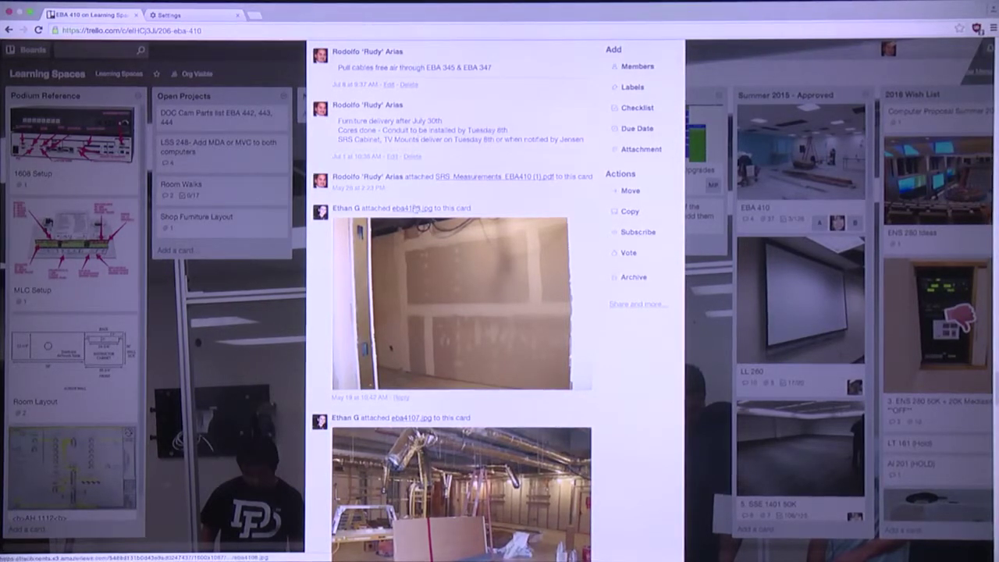
{"action": "scroll", "coordinate": [419, 172], "scroll_direction": "down", "scroll_amount": 10}
{"action": "scroll", "coordinate": [415, 210], "scroll_direction": "down", "scroll_amount": 15}
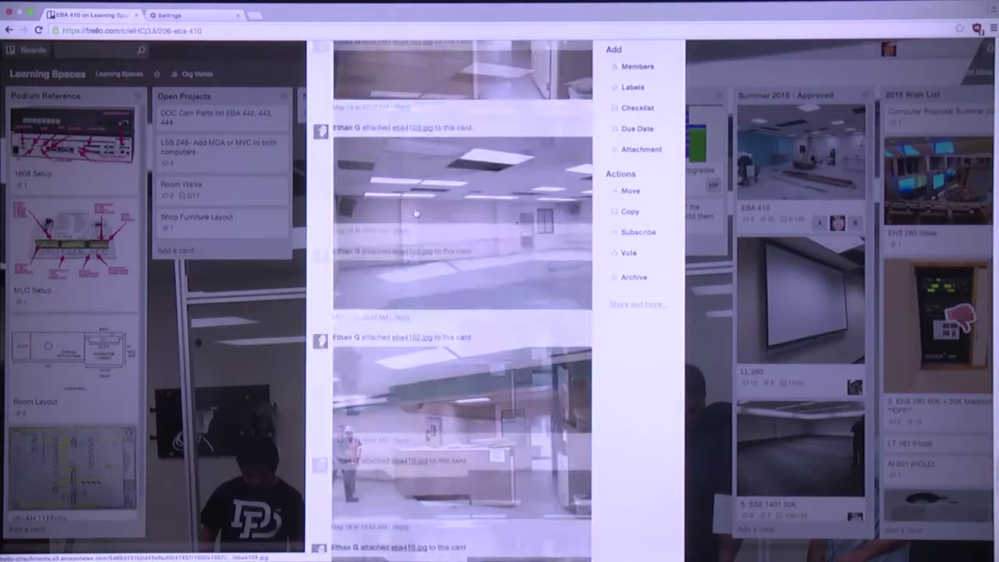
{"action": "scroll", "coordinate": [415, 213], "scroll_direction": "down", "scroll_amount": 3}
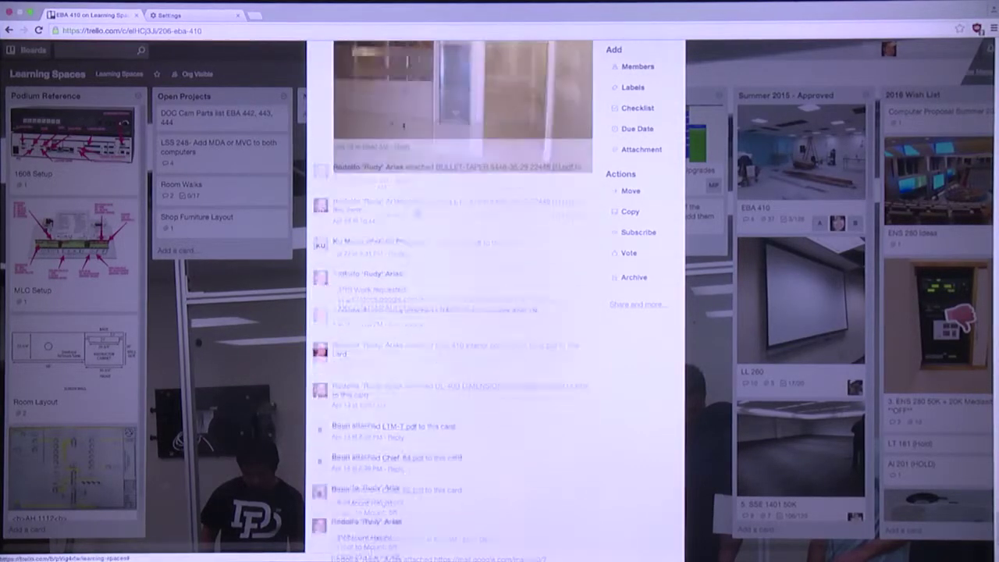
{"action": "scroll", "coordinate": [415, 213], "scroll_direction": "down", "scroll_amount": 1}
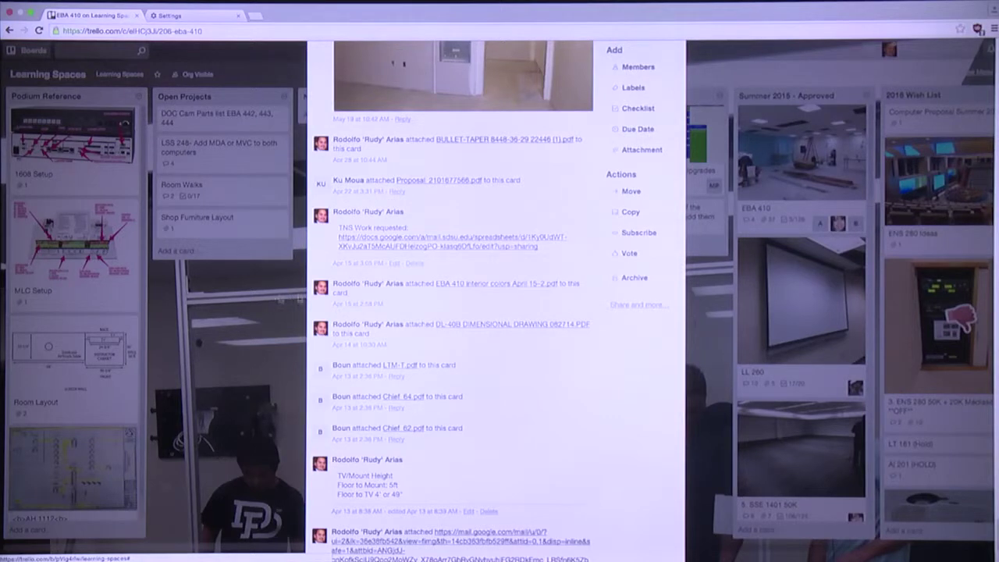
{"action": "scroll", "coordinate": [377, 298], "scroll_direction": "down", "scroll_amount": 1}
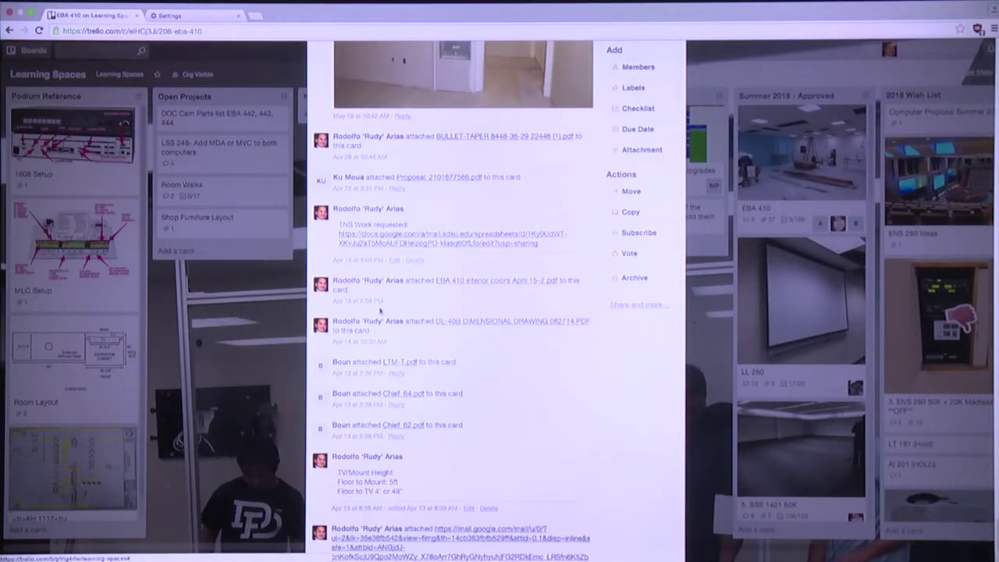
{"action": "scroll", "coordinate": [380, 310], "scroll_direction": "down", "scroll_amount": 2}
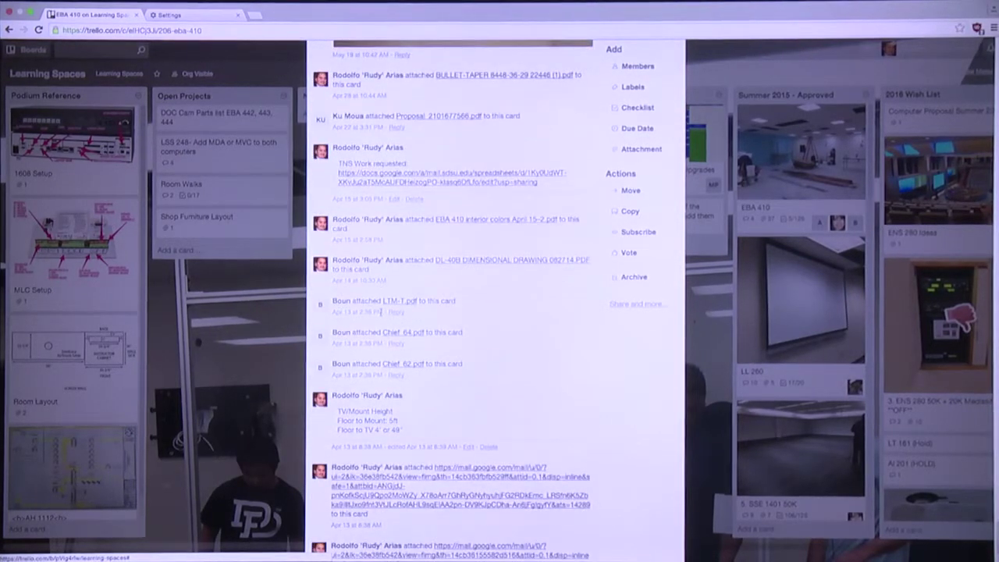
{"action": "scroll", "coordinate": [381, 313], "scroll_direction": "down", "scroll_amount": 3}
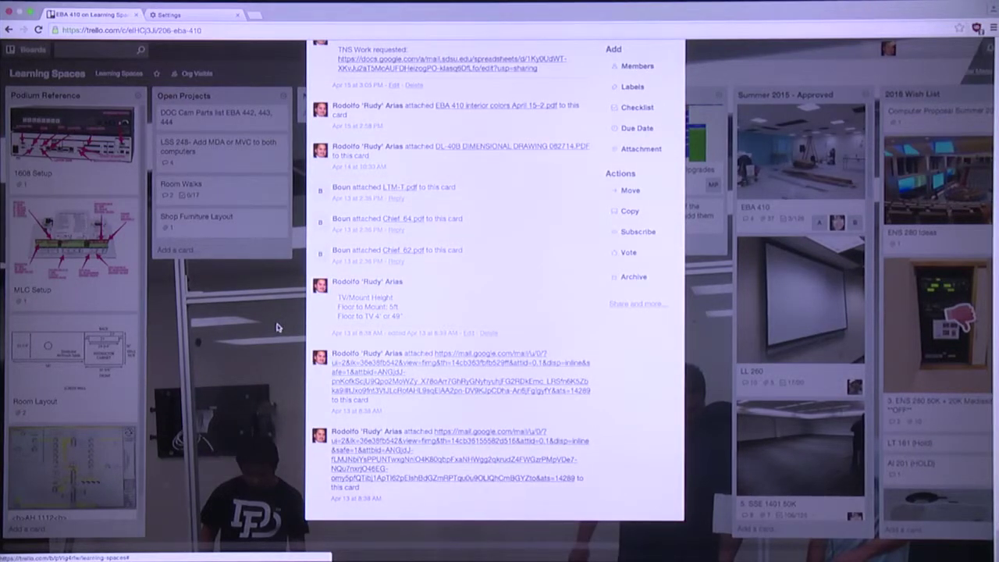
{"action": "left_click", "coordinate": [277, 328]}
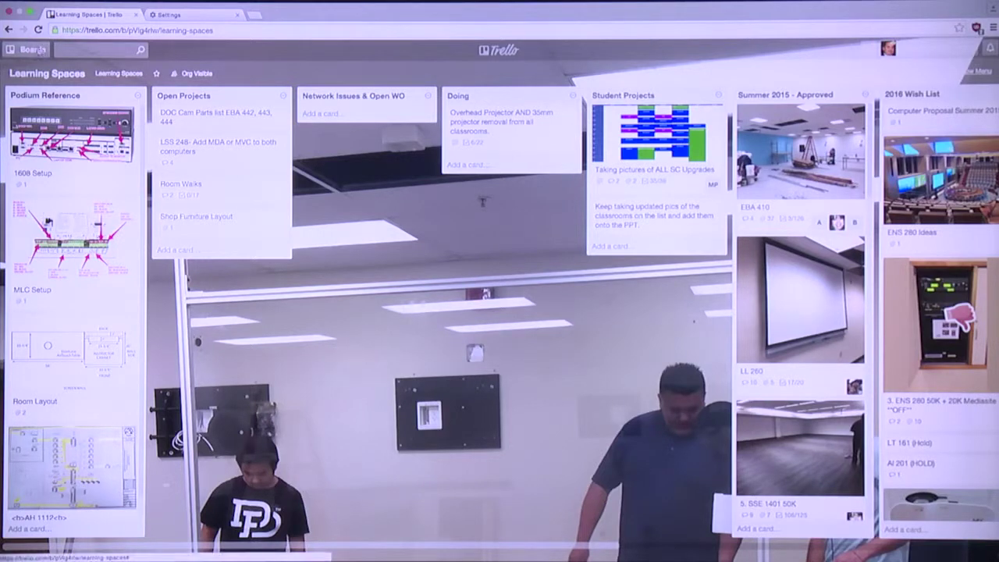
Open the Boards drawer listing Learning Spaces, Welcome Board and Prototype Phase 1
{"action": "left_click", "coordinate": [35, 50]}
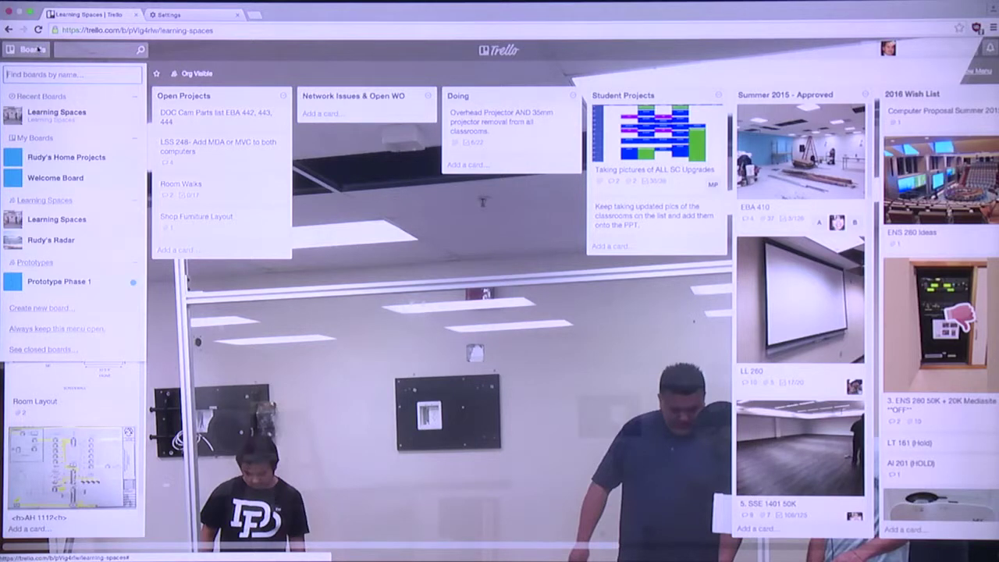
Visit the radar board, view and close the IT 101 Move card, then return to Learning Spaces
{"action": "left_click", "coordinate": [52, 244]}
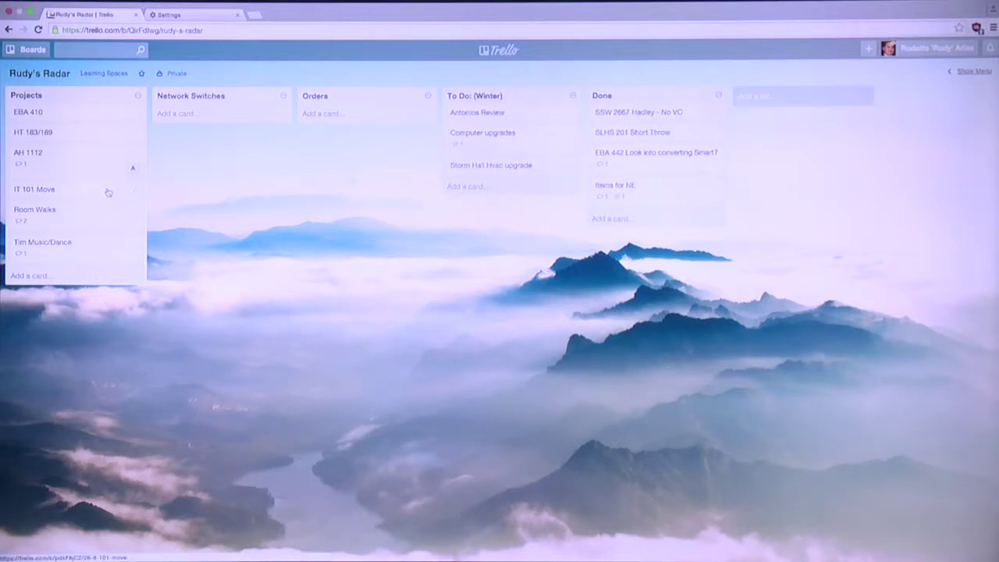
{"action": "right_click", "coordinate": [108, 192]}
{"action": "left_click", "coordinate": [97, 194]}
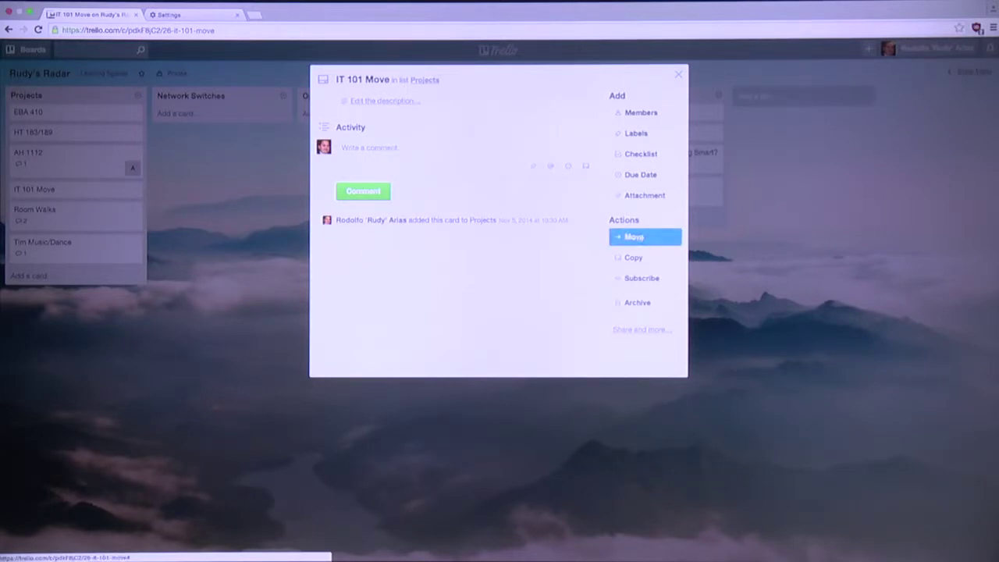
{"action": "left_click", "coordinate": [677, 76]}
{"action": "left_click", "coordinate": [39, 50]}
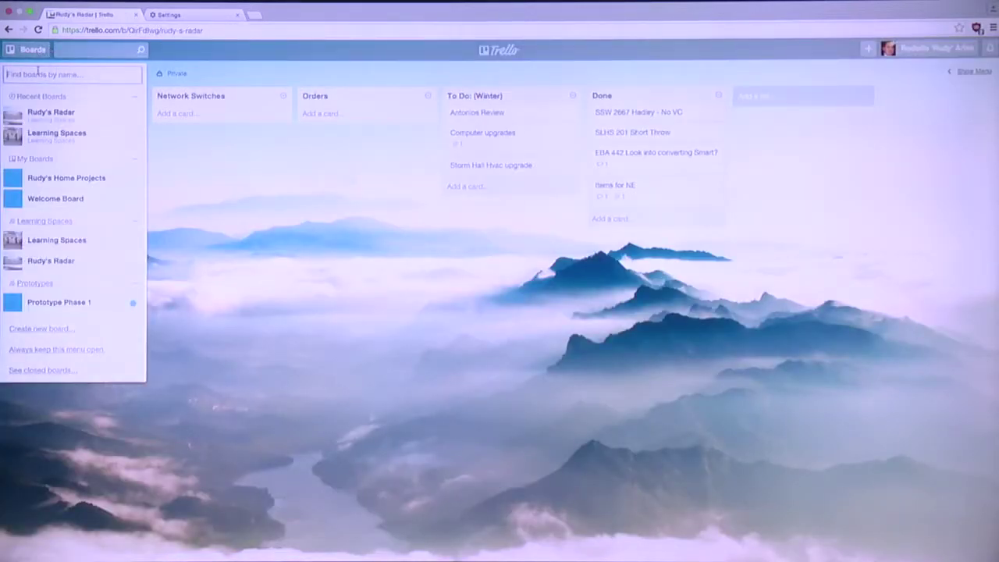
{"action": "left_click", "coordinate": [42, 135]}
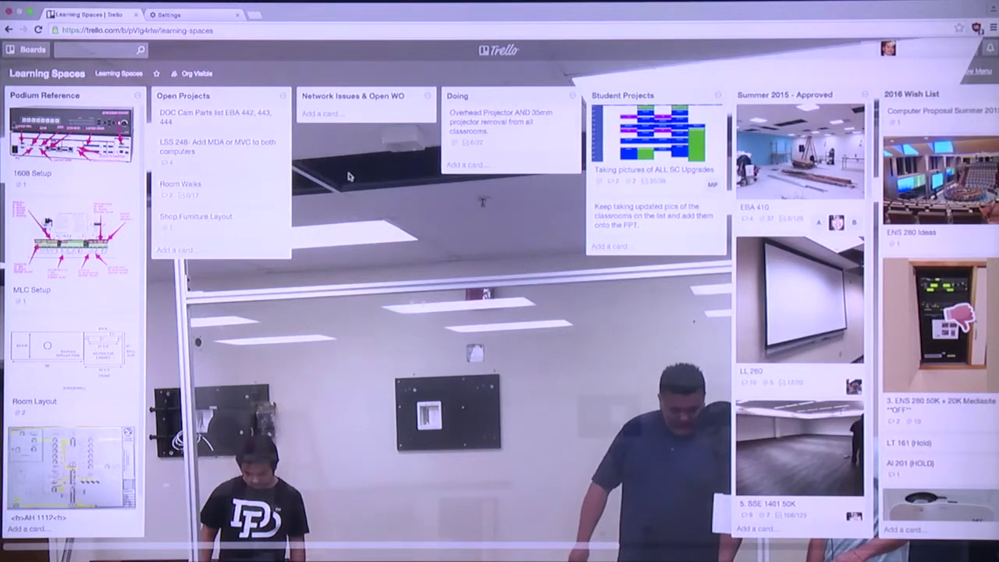
Scroll the Learning Spaces board right to the EBA 410 card in Summer 2015 - Approved
{"action": "scroll", "coordinate": [350, 175], "scroll_direction": "right", "scroll_amount": 5}
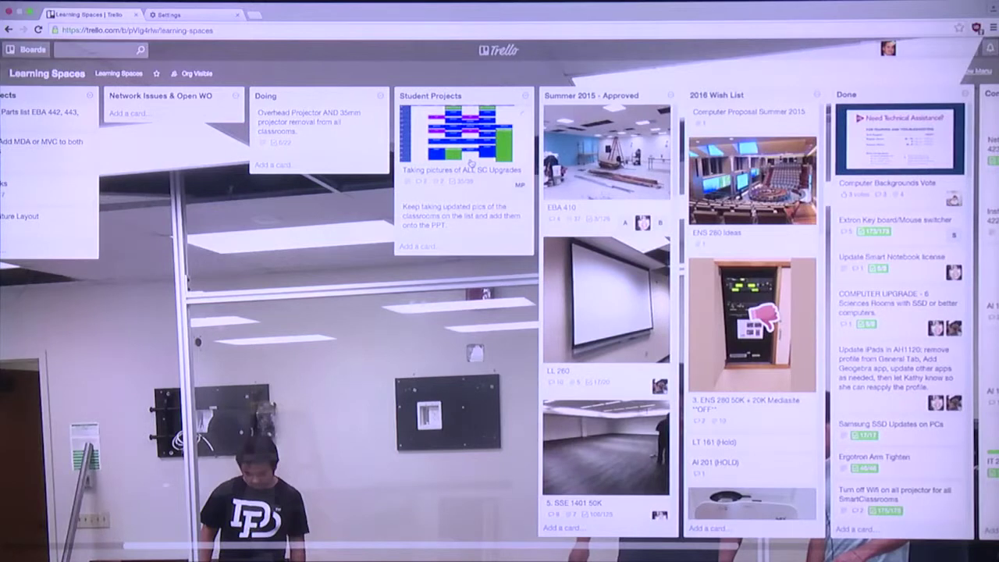
{"action": "scroll", "coordinate": [470, 162], "scroll_direction": "right", "scroll_amount": 1}
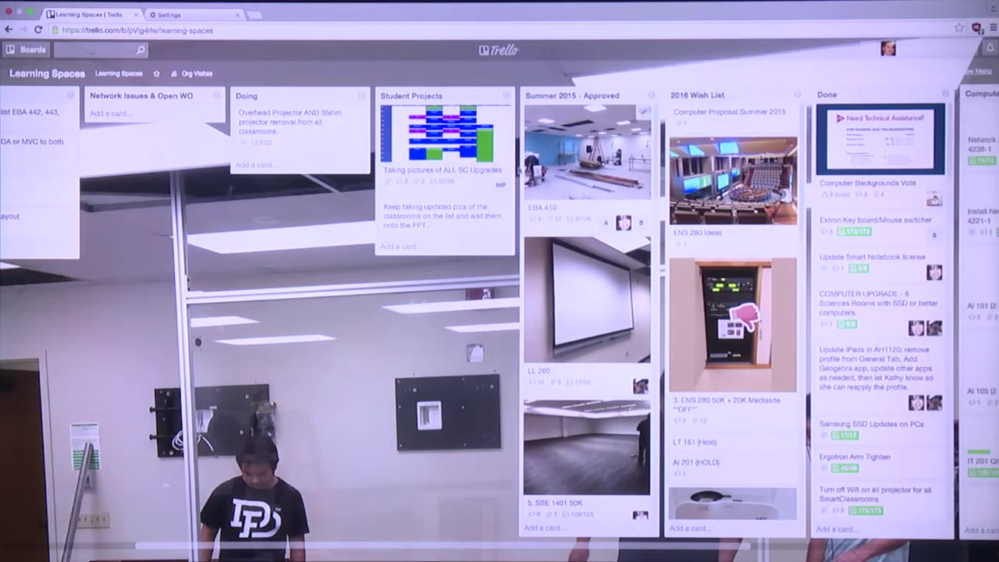
{"action": "scroll", "coordinate": [522, 175], "scroll_direction": "right", "scroll_amount": 3}
{"action": "scroll", "coordinate": [521, 175], "scroll_direction": "down", "scroll_amount": 3}
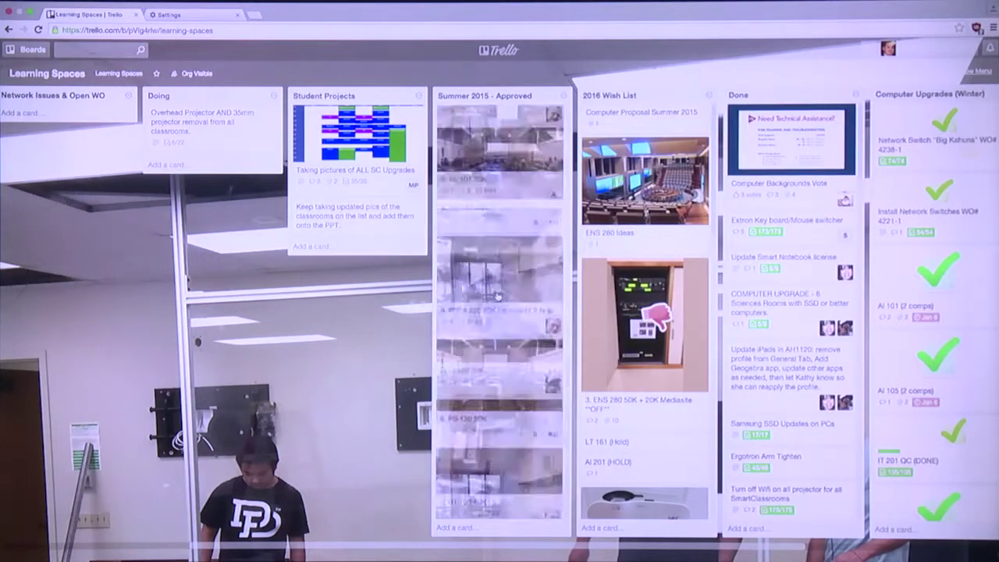
{"action": "scroll", "coordinate": [501, 284], "scroll_direction": "up", "scroll_amount": 3}
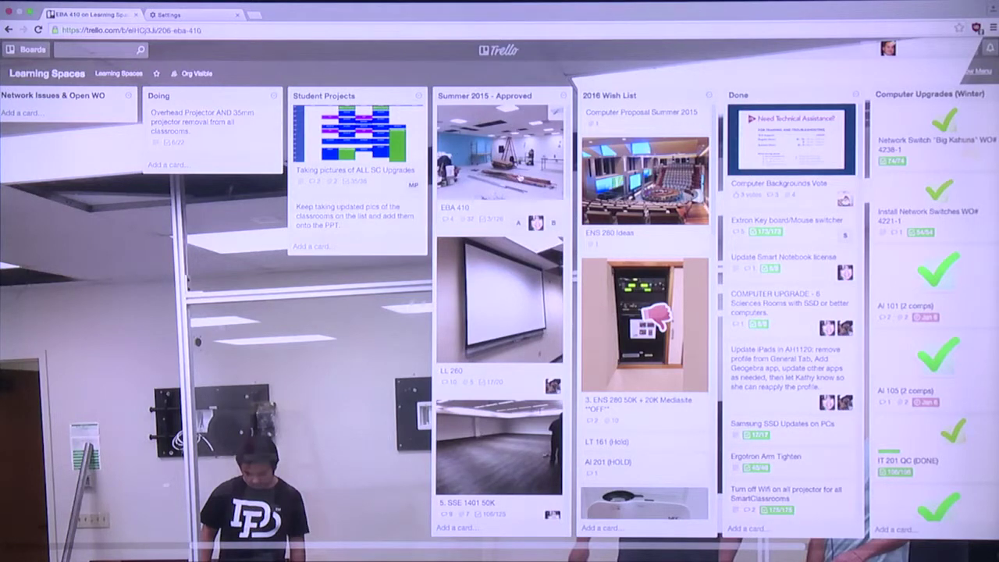
Open the EBA 410 card, give it a green label, and close it
{"action": "left_click", "coordinate": [519, 179]}
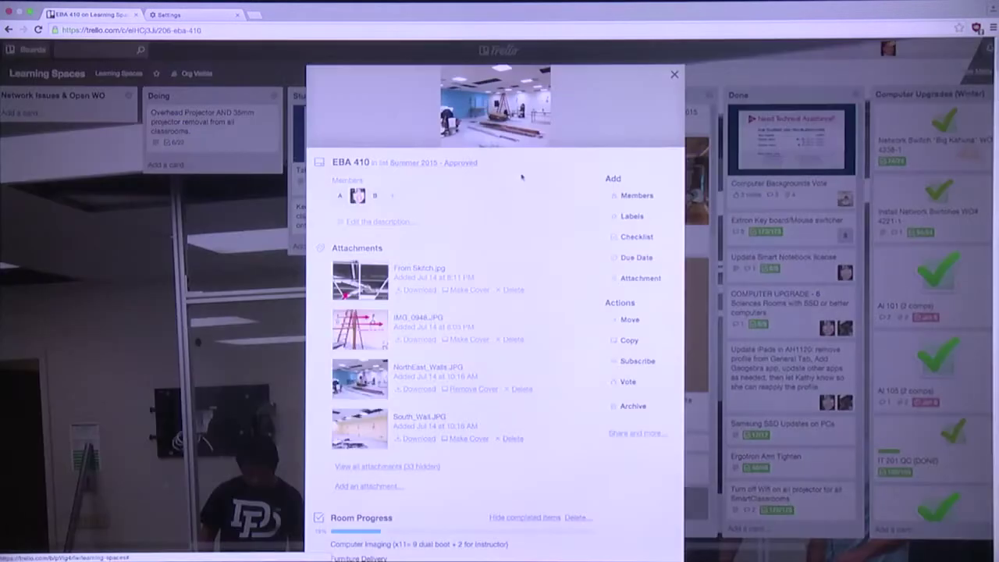
{"action": "left_click", "coordinate": [634, 217]}
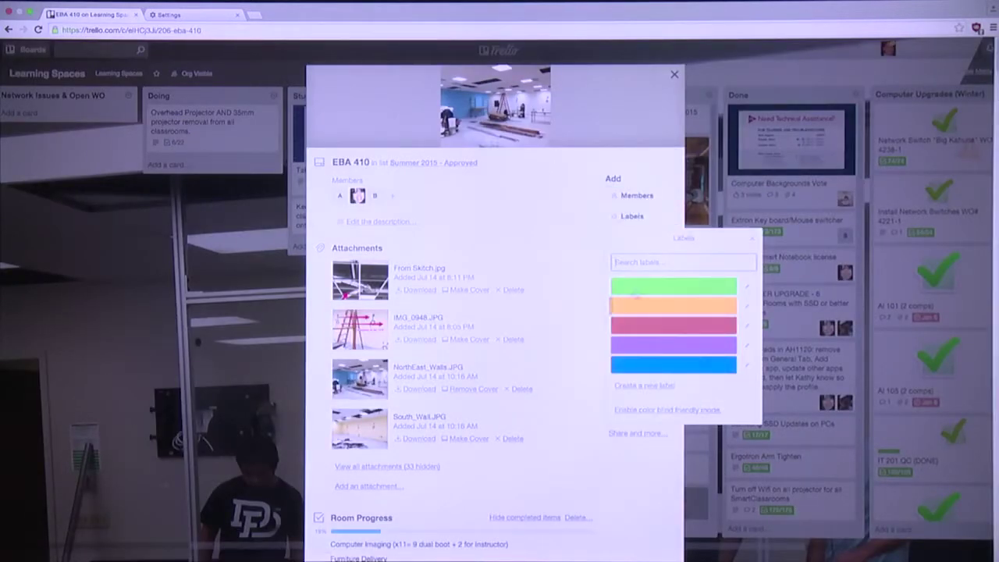
{"action": "left_click", "coordinate": [646, 286]}
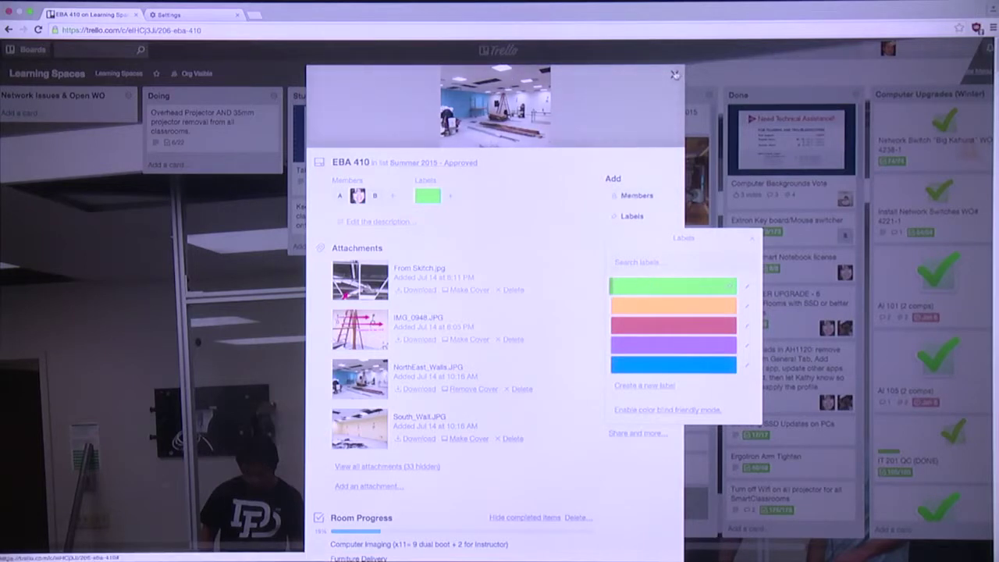
{"action": "left_click", "coordinate": [673, 74]}
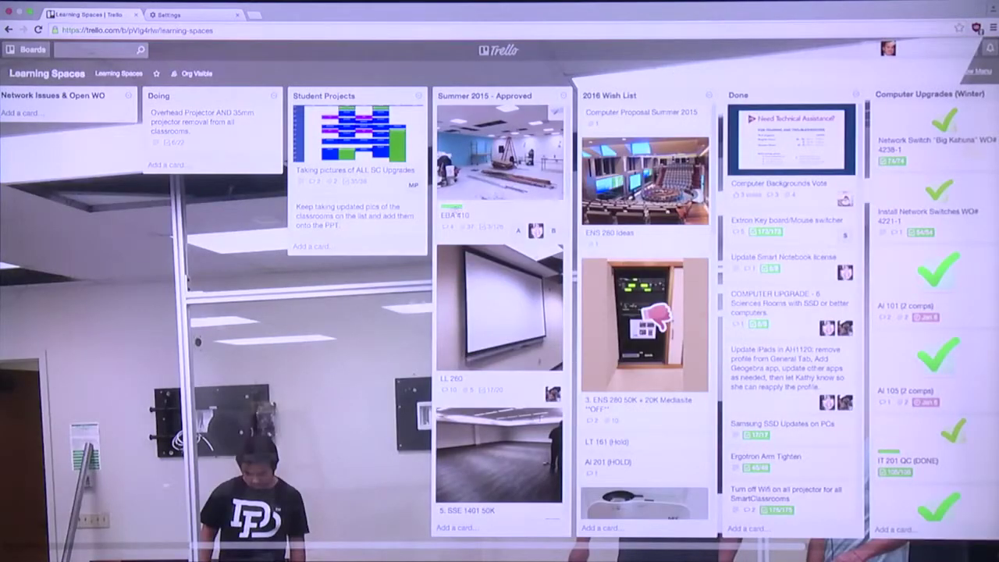
Open the LL 260 card, give it a pink label, and close it
{"action": "left_click", "coordinate": [500, 303]}
{"action": "left_click", "coordinate": [632, 216]}
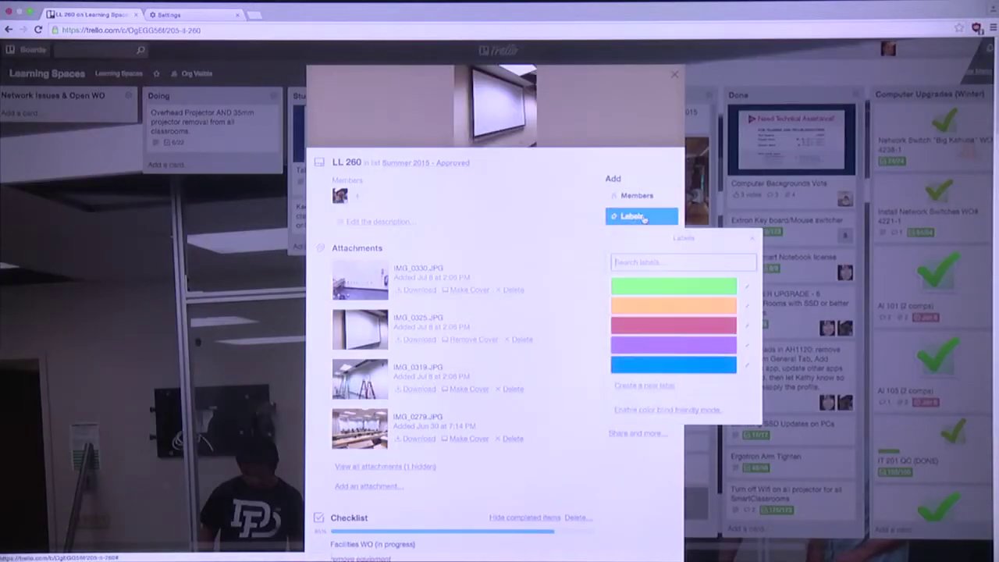
{"action": "left_click", "coordinate": [647, 325]}
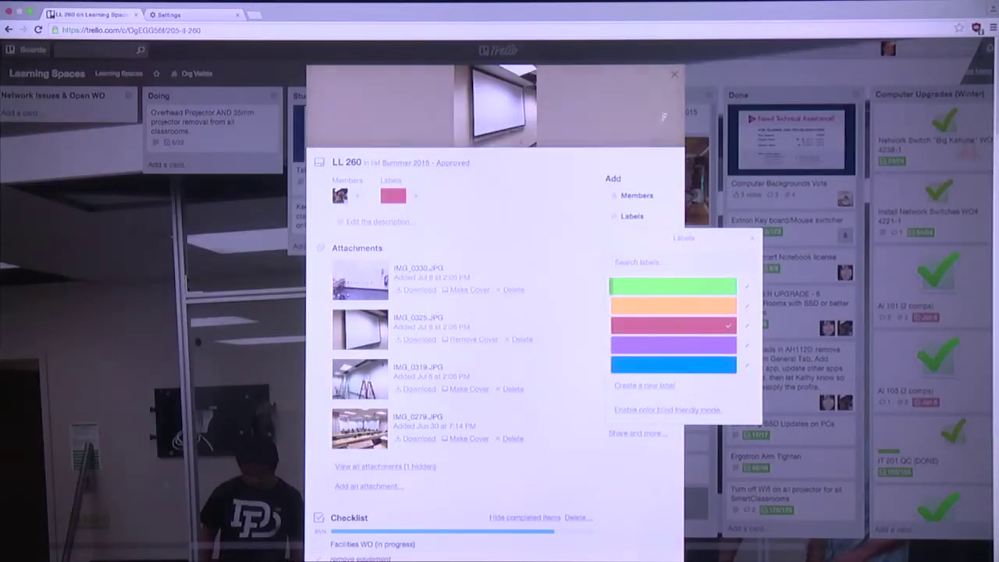
{"action": "left_click", "coordinate": [676, 76]}
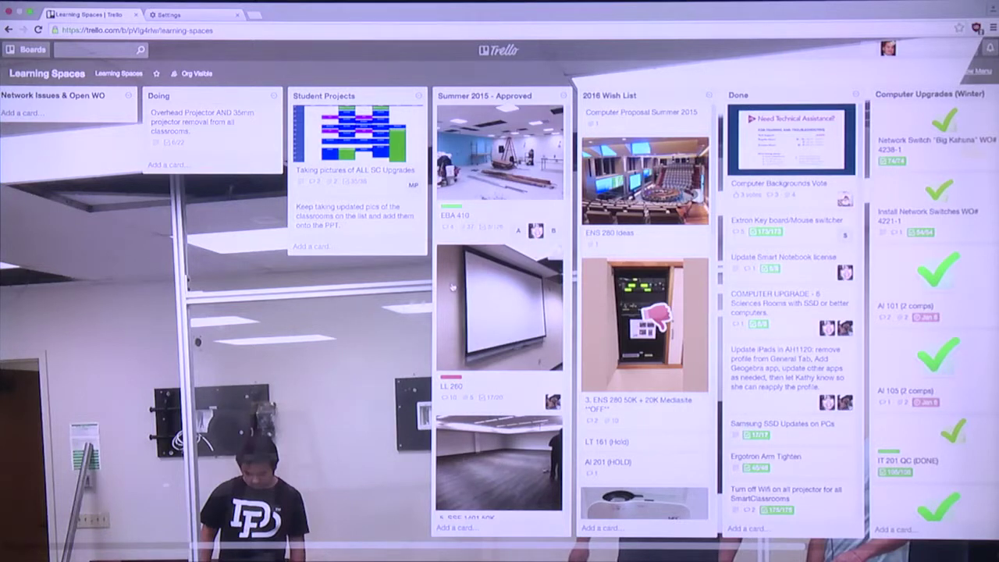
{"action": "scroll", "coordinate": [450, 285], "scroll_direction": "left", "scroll_amount": 3}
{"action": "scroll", "coordinate": [450, 286], "scroll_direction": "left", "scroll_amount": 5}
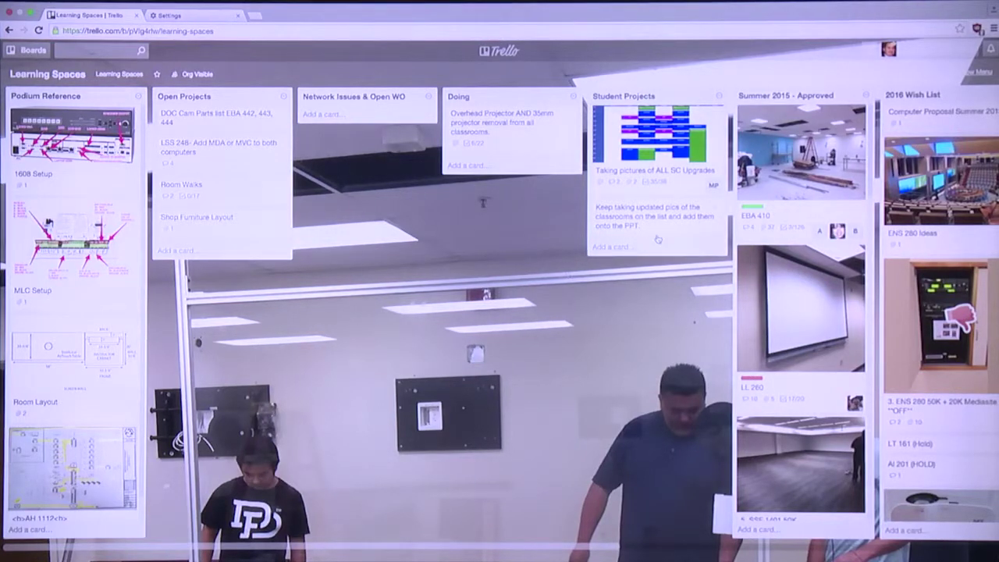
{"action": "scroll", "coordinate": [650, 240], "scroll_direction": "right", "scroll_amount": 5}
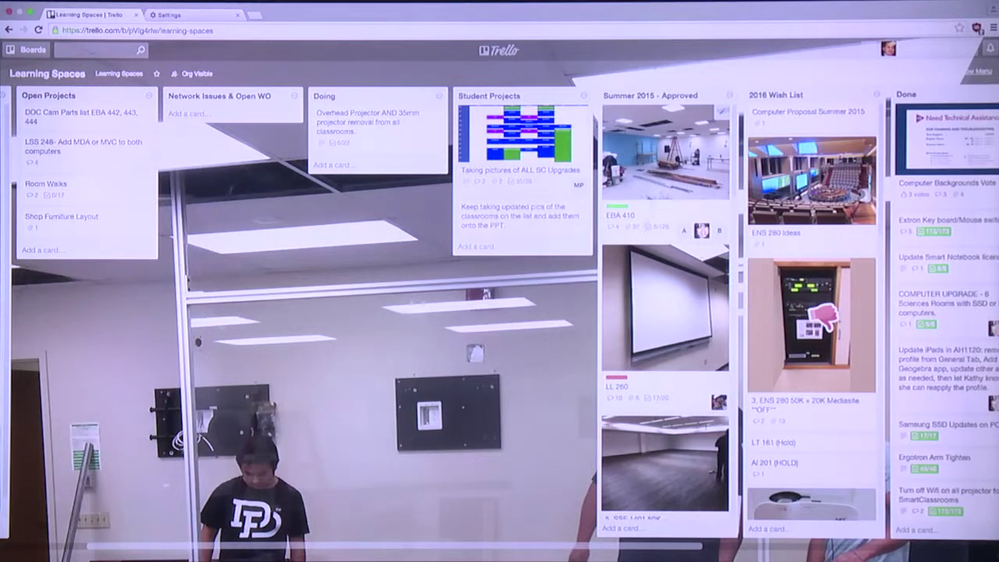
Reopen the EBA 410 card and scroll through its checklists
{"action": "left_click", "coordinate": [658, 175]}
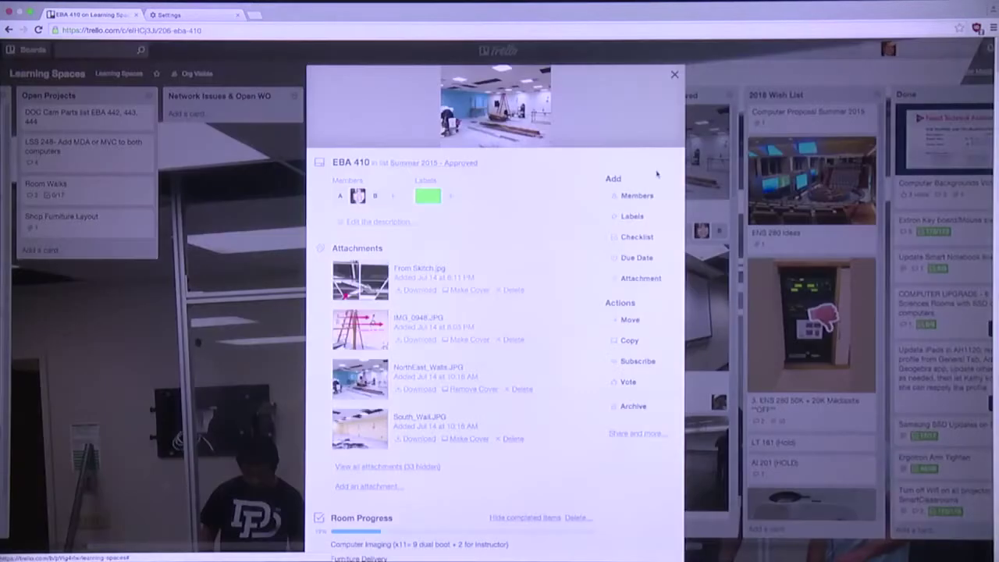
{"action": "scroll", "coordinate": [507, 336], "scroll_direction": "down", "scroll_amount": 10}
{"action": "scroll", "coordinate": [506, 335], "scroll_direction": "up", "scroll_amount": 8}
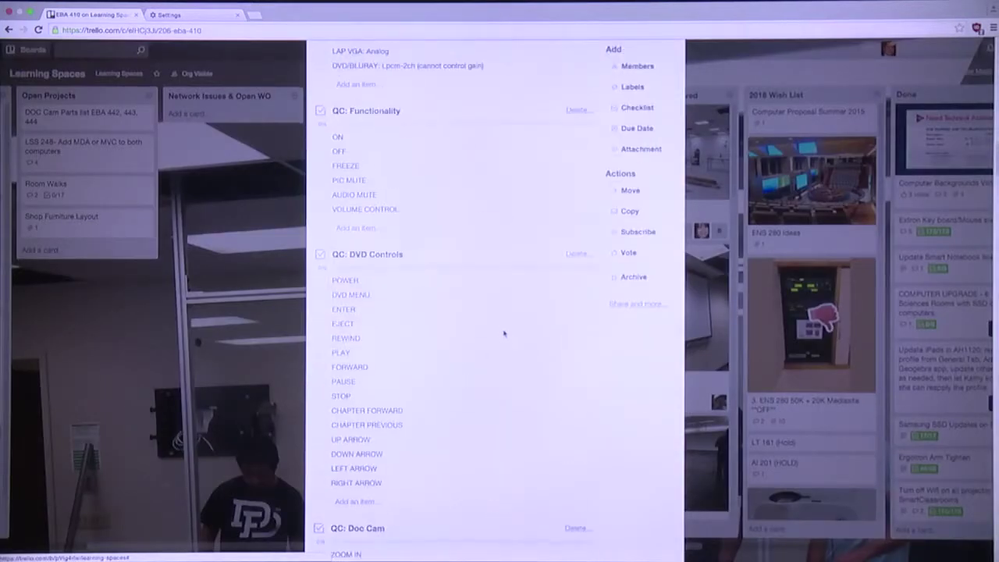
{"action": "scroll", "coordinate": [503, 335], "scroll_direction": "down", "scroll_amount": 6}
{"action": "scroll", "coordinate": [502, 339], "scroll_direction": "down", "scroll_amount": 5}
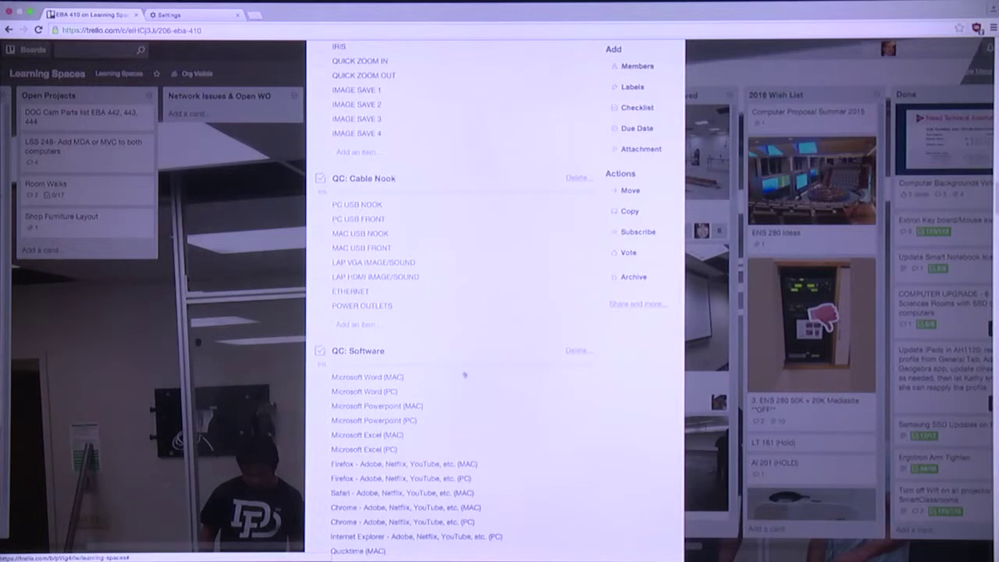
{"action": "scroll", "coordinate": [465, 377], "scroll_direction": "down", "scroll_amount": 10}
{"action": "scroll", "coordinate": [459, 376], "scroll_direction": "up", "scroll_amount": 8}
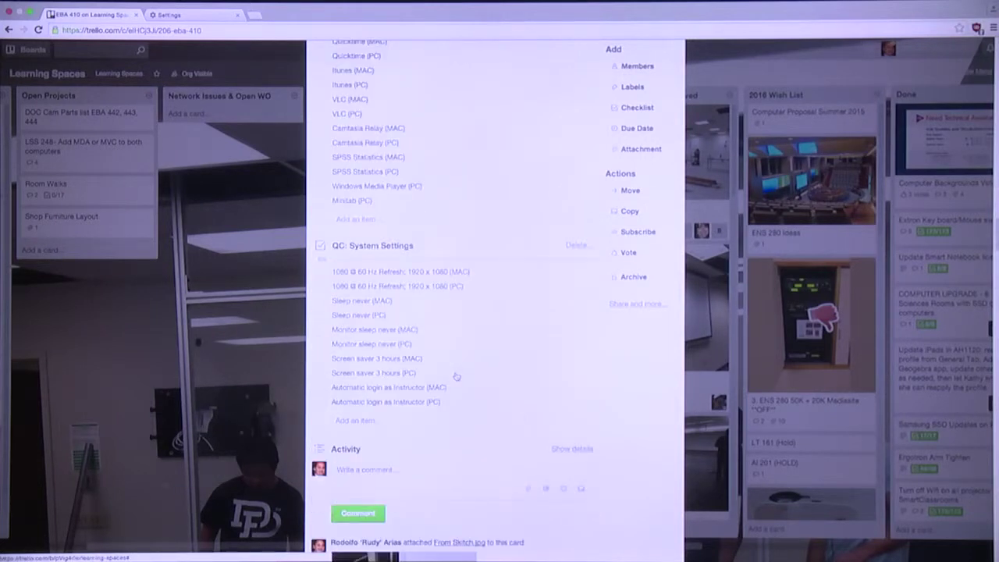
{"action": "scroll", "coordinate": [457, 376], "scroll_direction": "down", "scroll_amount": 10}
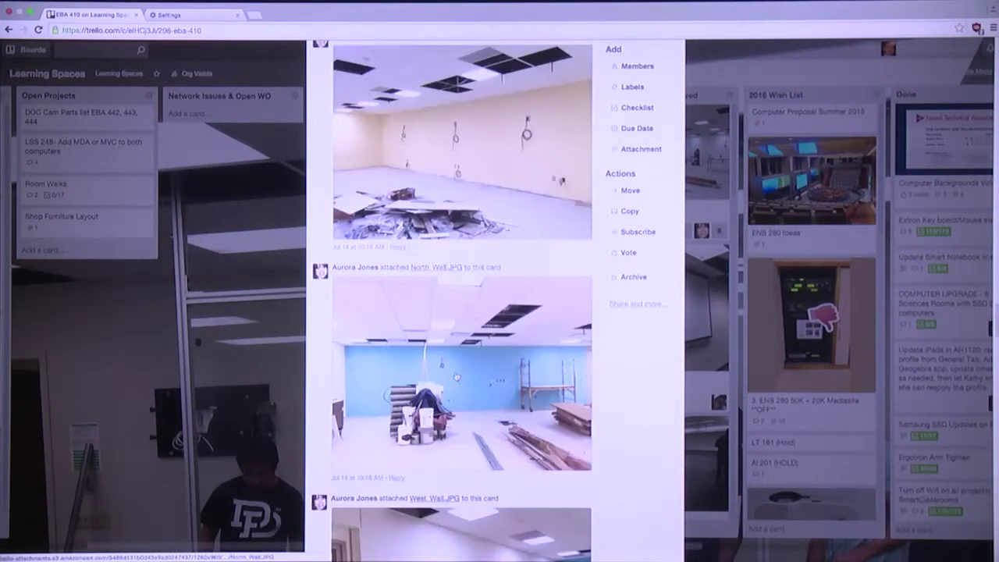
{"action": "scroll", "coordinate": [457, 377], "scroll_direction": "down", "scroll_amount": 15}
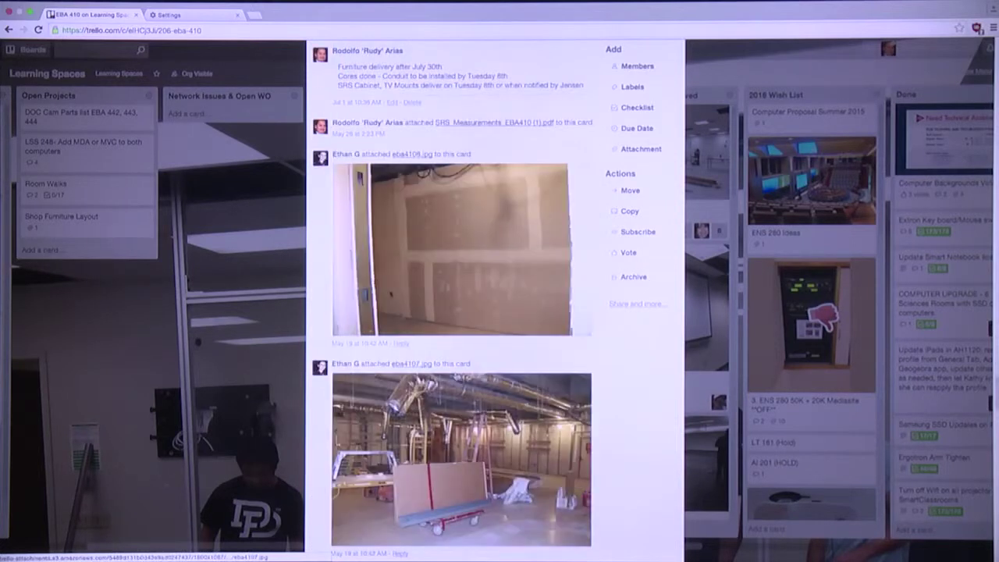
{"action": "scroll", "coordinate": [441, 361], "scroll_direction": "up", "scroll_amount": 20}
{"action": "scroll", "coordinate": [441, 360], "scroll_direction": "down", "scroll_amount": 8}
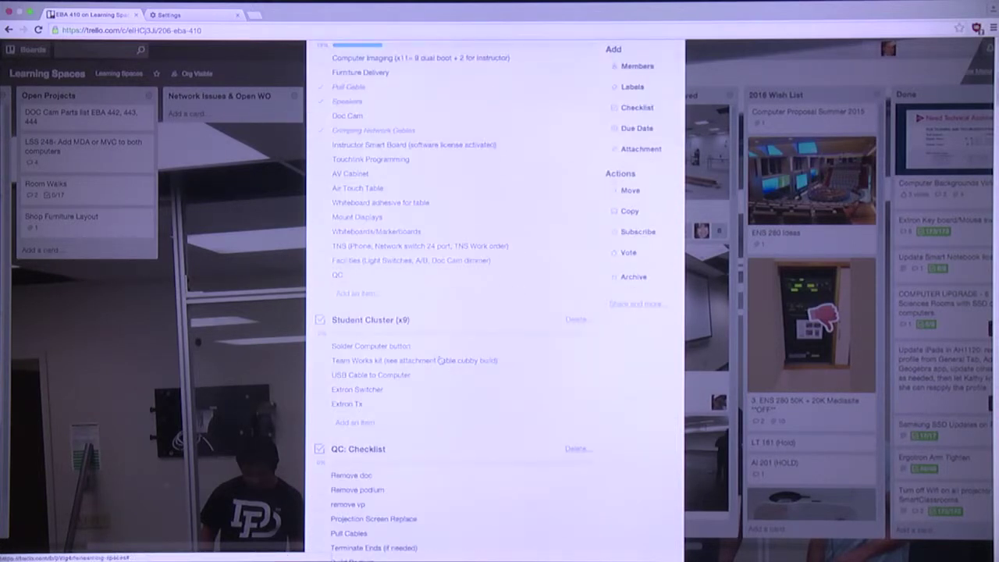
Toggle the Doc Cam checklist item, then cancel editing its text so it stays unchanged
{"action": "left_click", "coordinate": [322, 115]}
{"action": "left_click", "coordinate": [322, 116]}
{"action": "left_click", "coordinate": [322, 115]}
{"action": "left_click", "coordinate": [378, 117]}
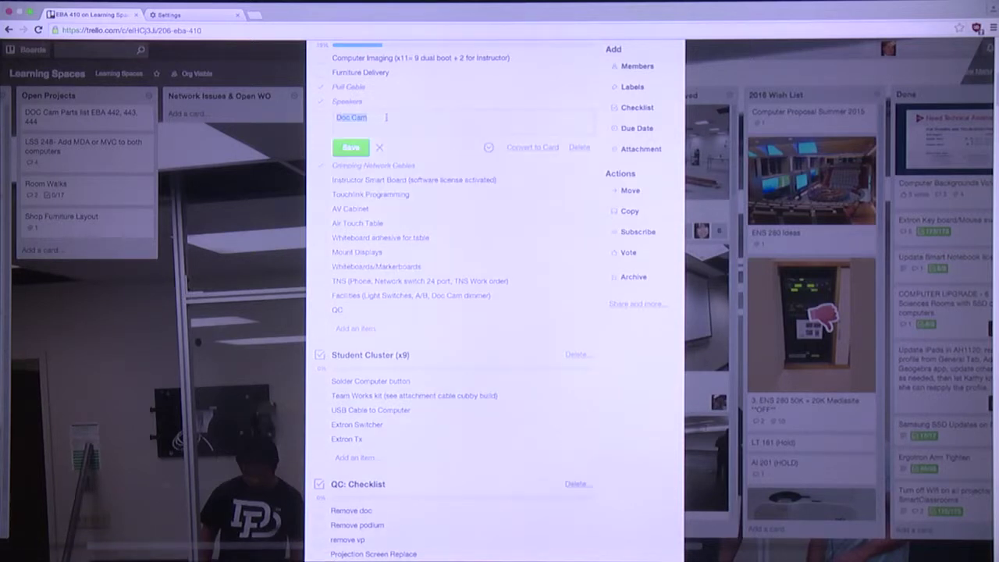
{"action": "left_click", "coordinate": [350, 147]}
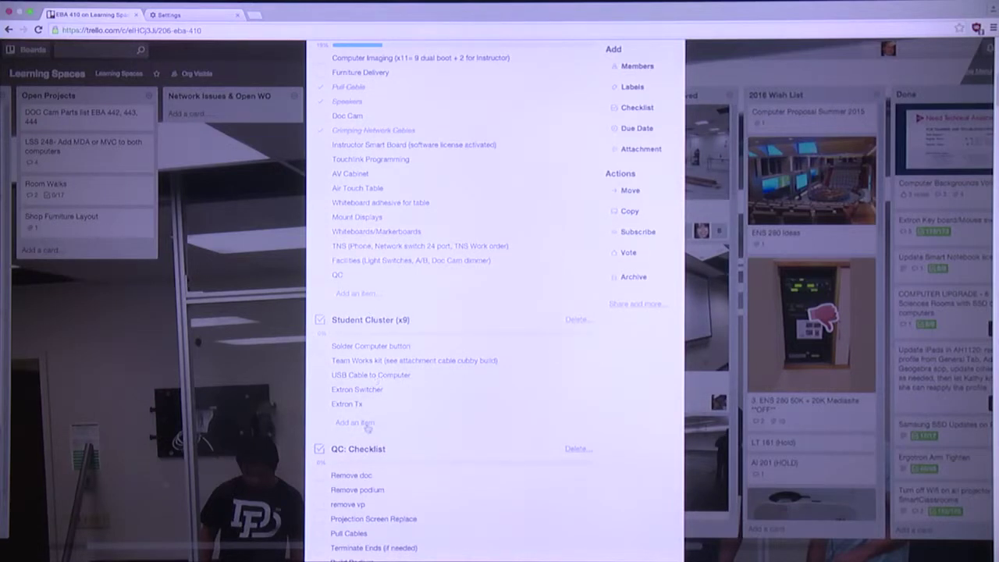
{"action": "scroll", "coordinate": [374, 421], "scroll_direction": "down", "scroll_amount": 10}
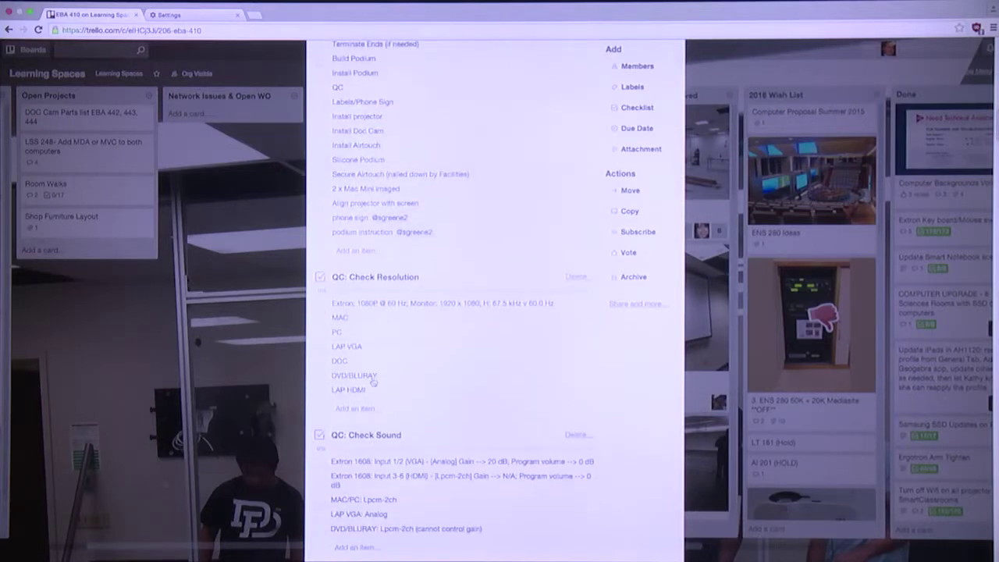
{"action": "left_click", "coordinate": [371, 377]}
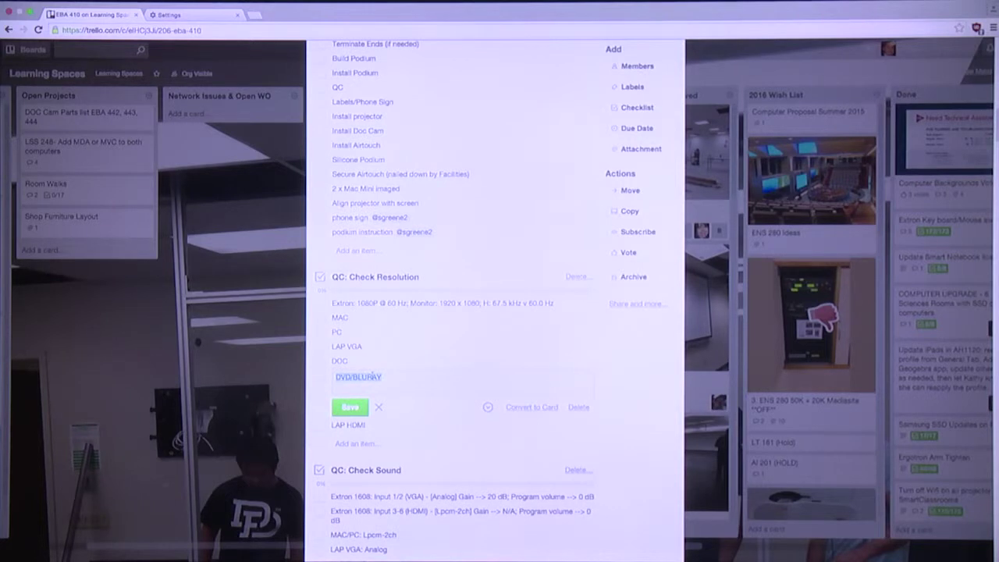
{"action": "left_click", "coordinate": [392, 377]}
{"action": "type", "text": "@ri"}
{"action": "key", "text": "BackSpace"}
{"action": "key", "text": "BackSpace"}
{"action": "key", "text": "BackSpace"}
{"action": "type", "text": "a"}
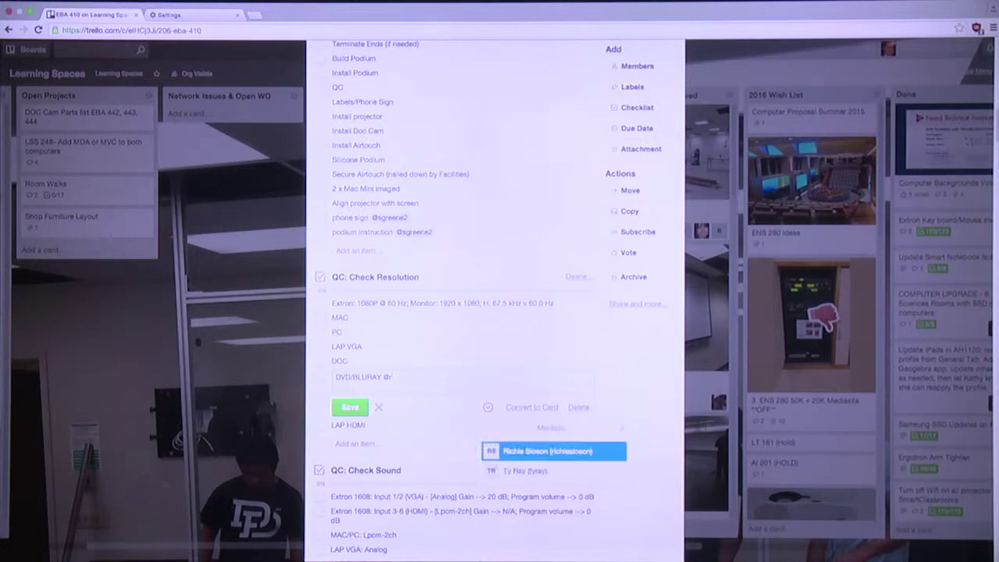
{"action": "type", "text": "i"}
{"action": "key", "text": "BackSpace"}
{"action": "key", "text": "BackSpace"}
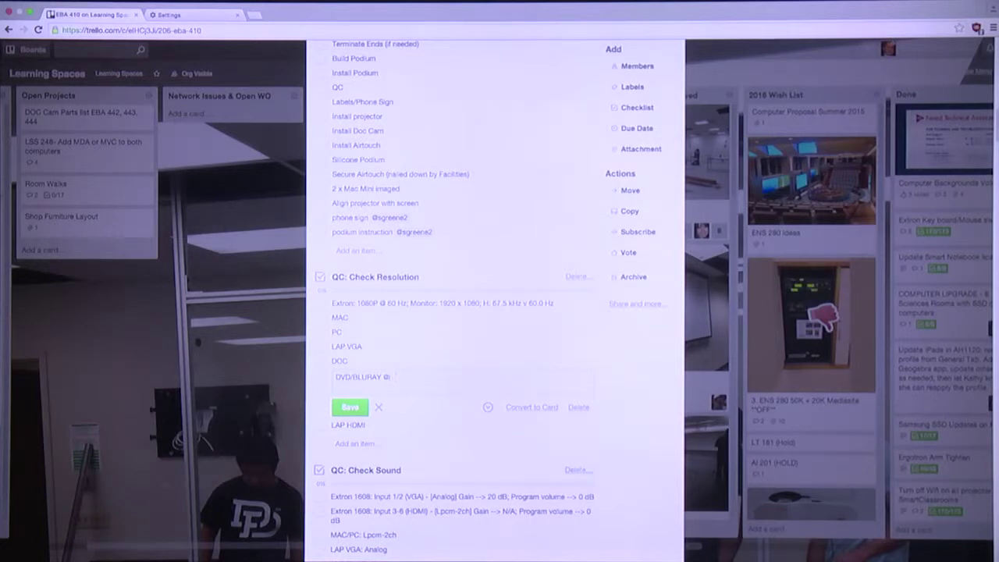
{"action": "type", "text": "sg"}
{"action": "key", "text": "BackSpace"}
{"action": "key", "text": "BackSpace"}
{"action": "type", "text": "au"}
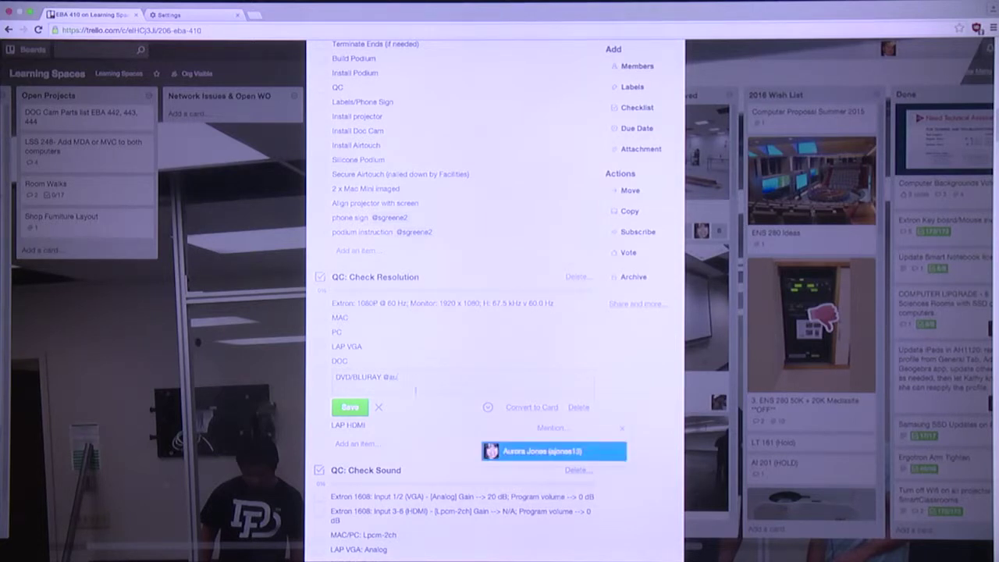
{"action": "left_click", "coordinate": [536, 452]}
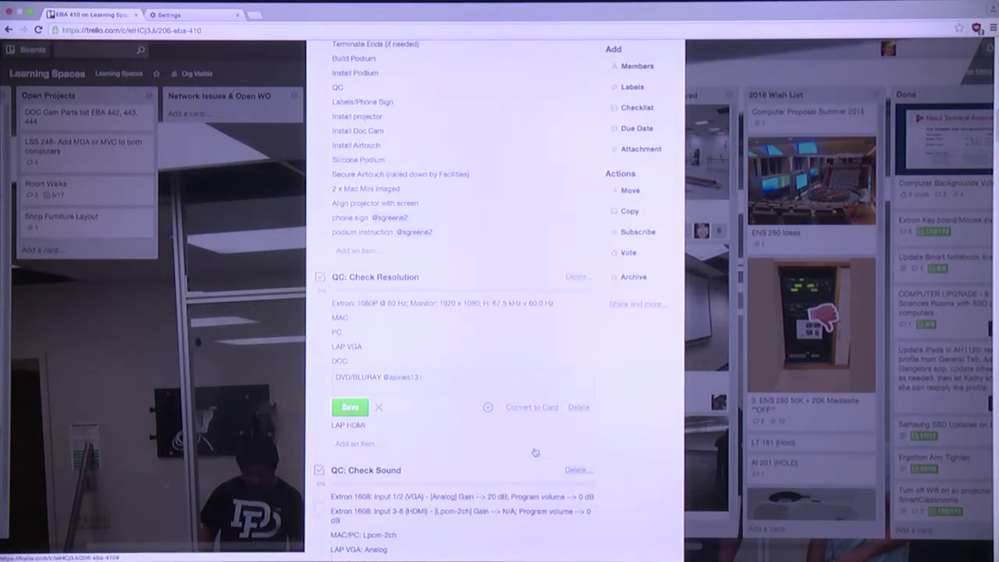
{"action": "left_click", "coordinate": [351, 408]}
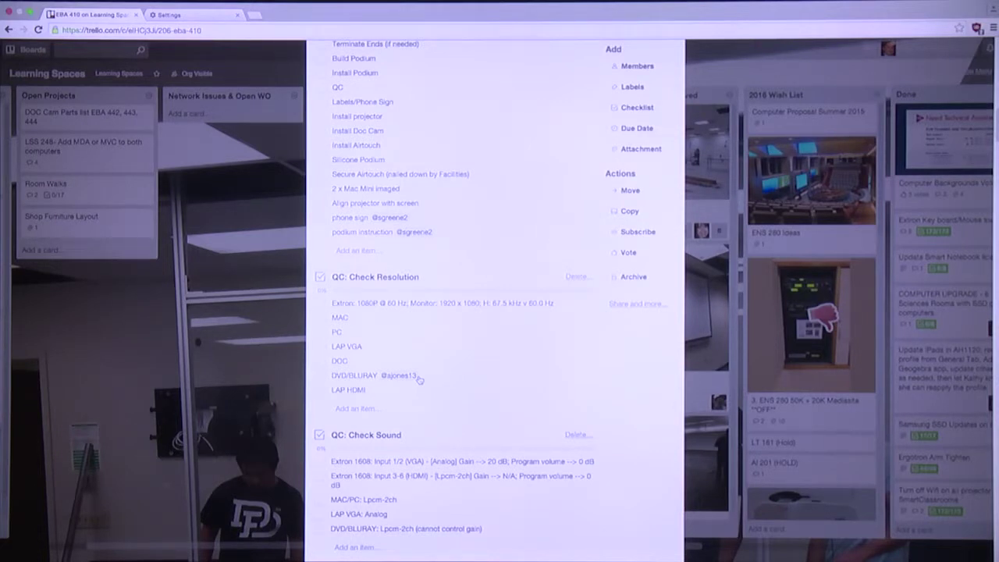
{"action": "left_click", "coordinate": [712, 307]}
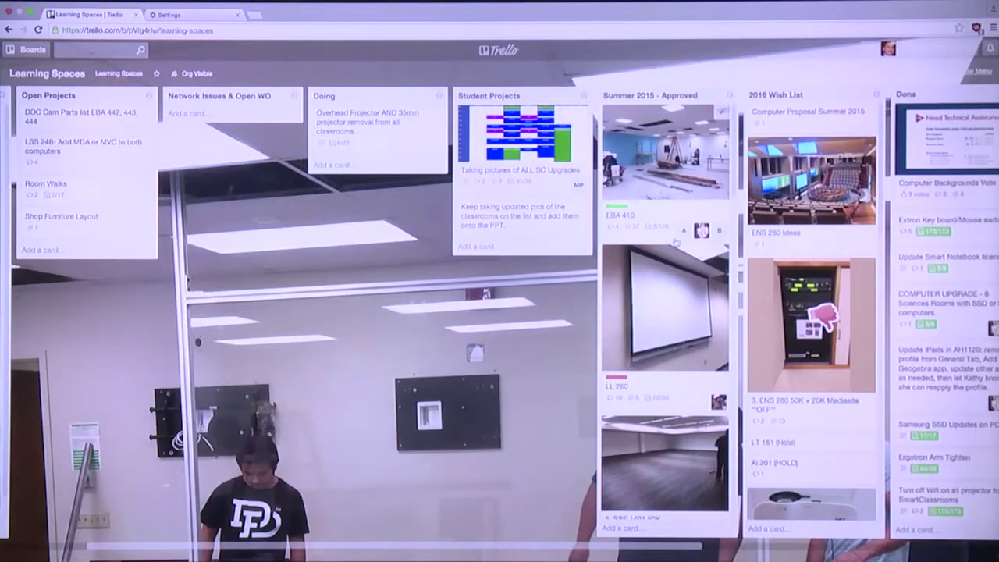
{"action": "scroll", "coordinate": [676, 244], "scroll_direction": "left", "scroll_amount": 3}
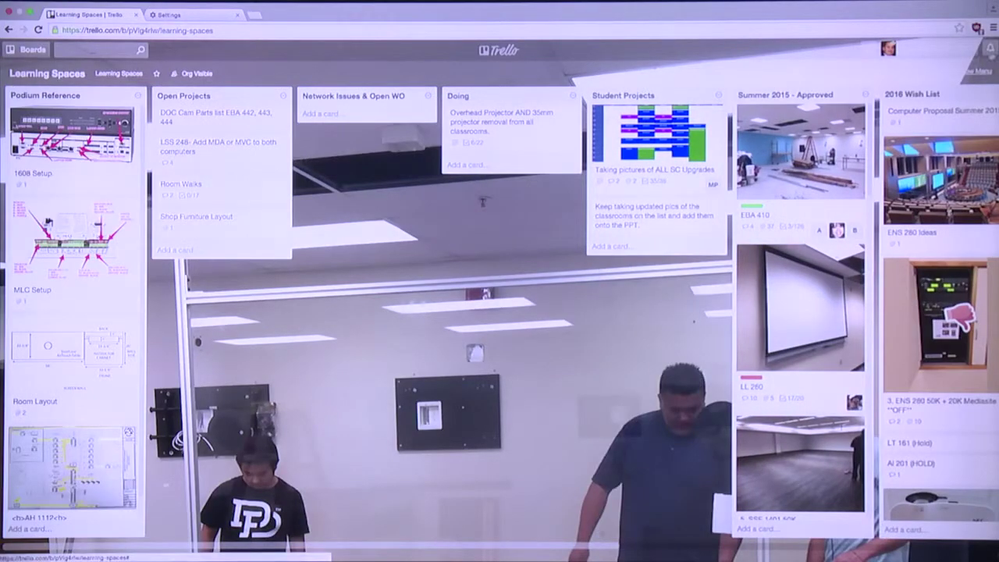
{"action": "left_click", "coordinate": [990, 49]}
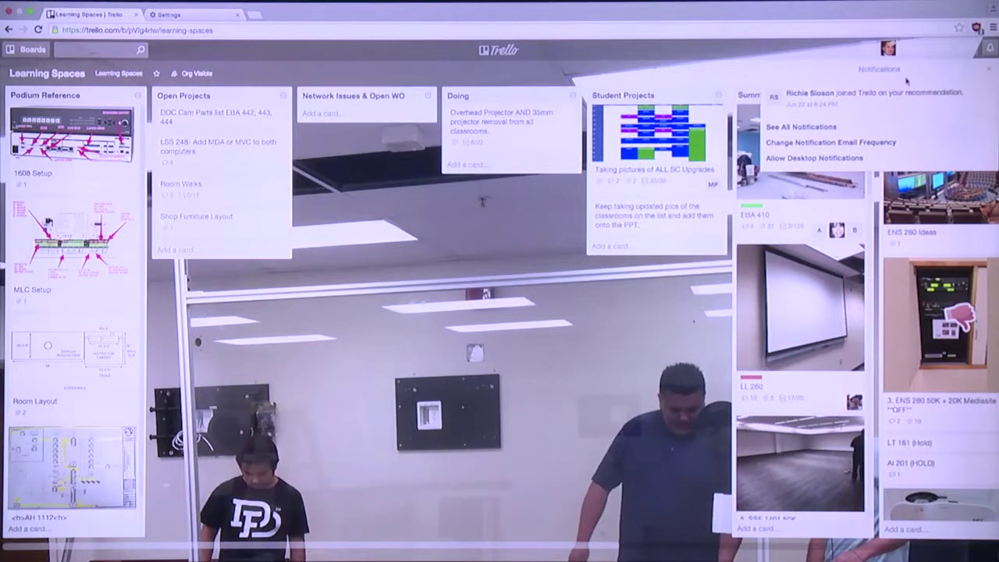
{"action": "left_click", "coordinate": [600, 283]}
{"action": "scroll", "coordinate": [605, 292], "scroll_direction": "right", "scroll_amount": 8}
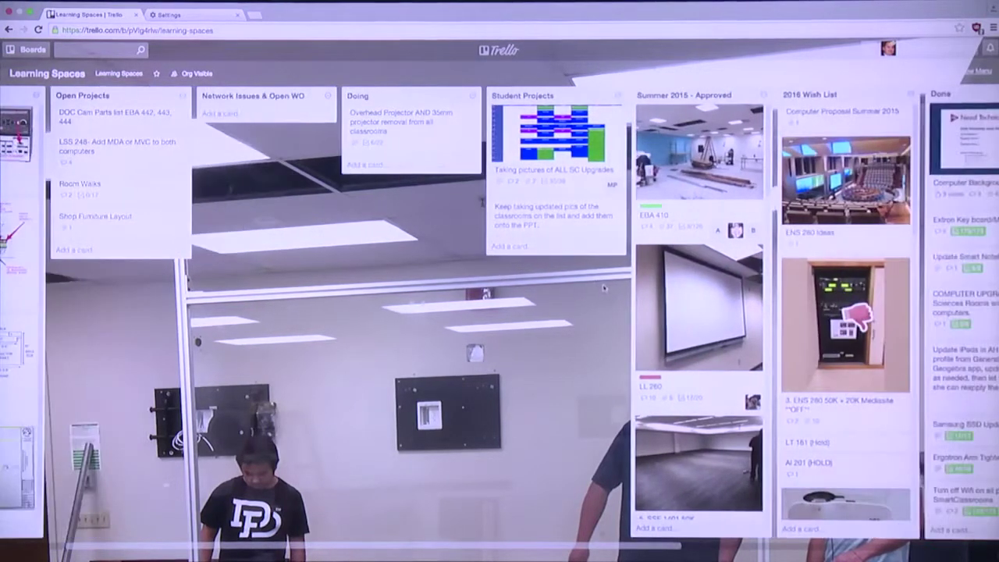
{"action": "scroll", "coordinate": [603, 288], "scroll_direction": "right", "scroll_amount": 4}
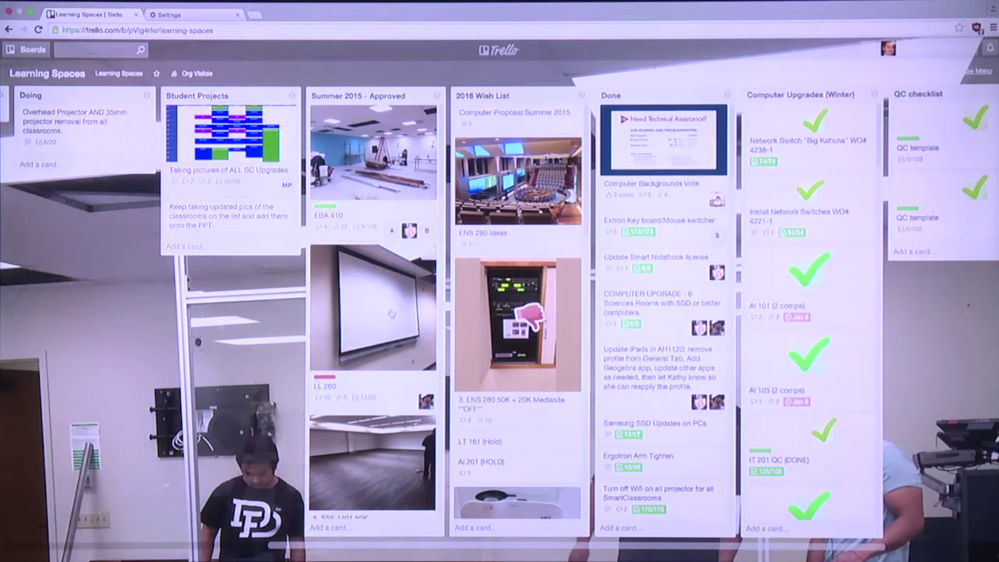
{"action": "scroll", "coordinate": [389, 316], "scroll_direction": "down", "scroll_amount": 1}
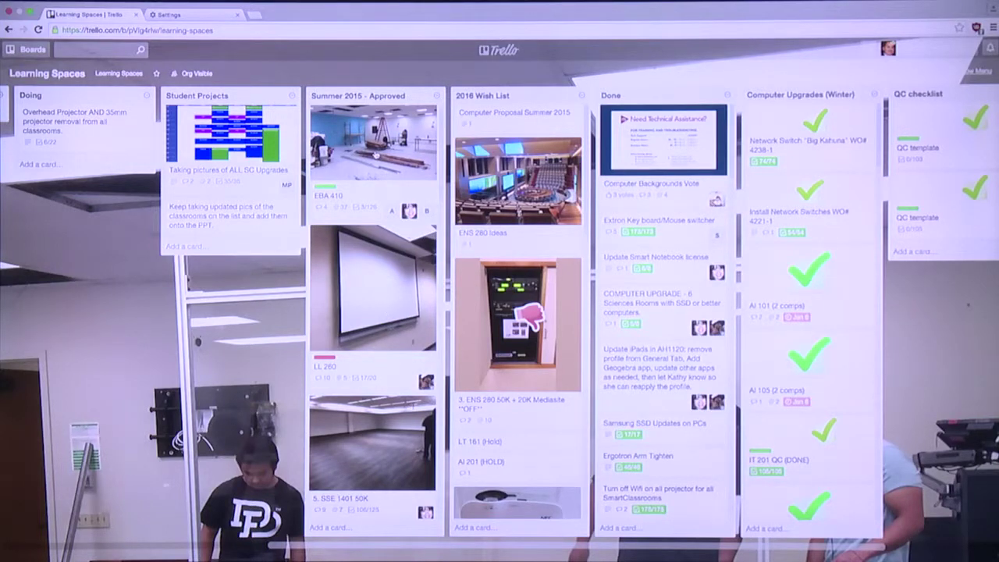
{"action": "left_click", "coordinate": [376, 155]}
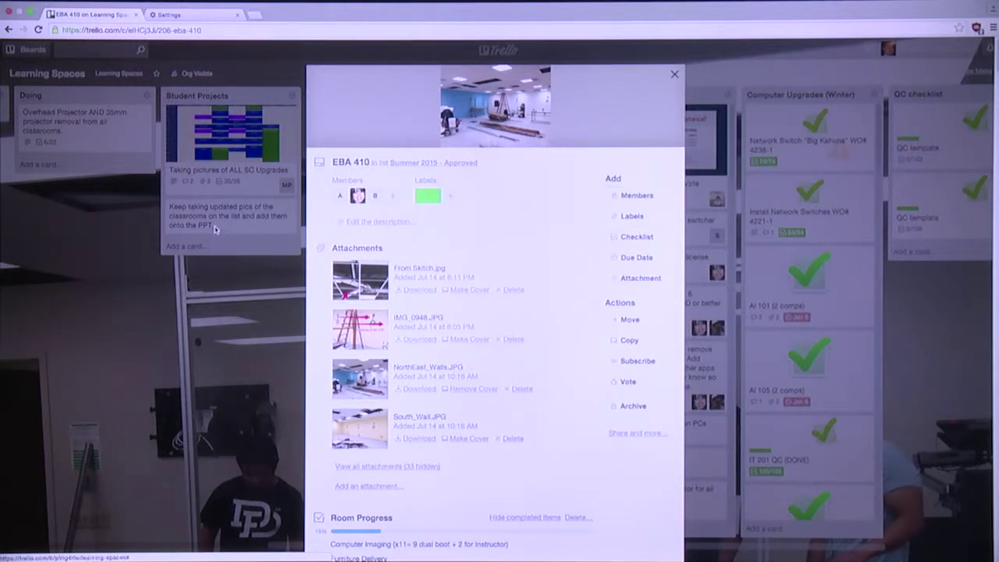
{"action": "left_click", "coordinate": [247, 318]}
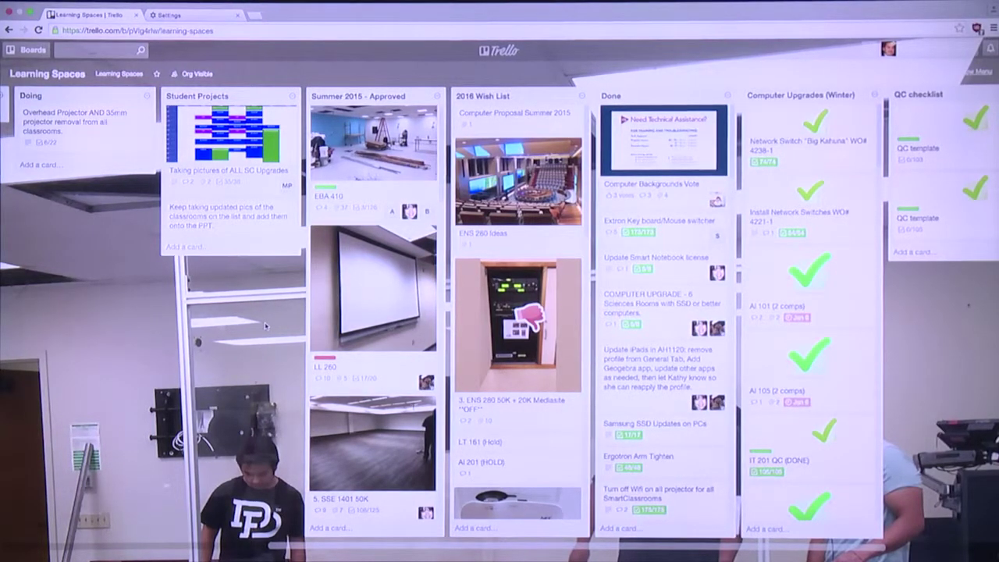
{"action": "left_click", "coordinate": [373, 151]}
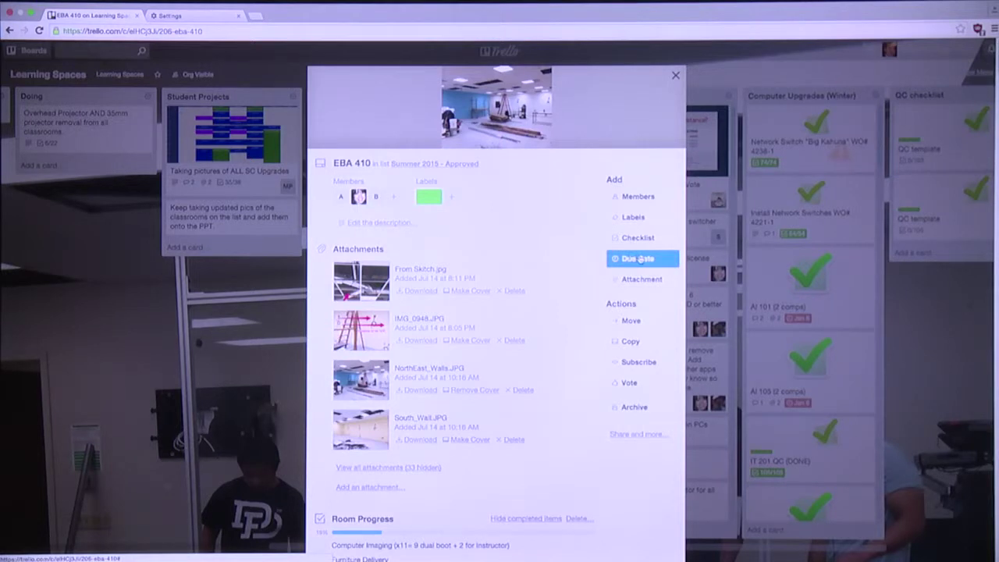
{"action": "left_click", "coordinate": [638, 258]}
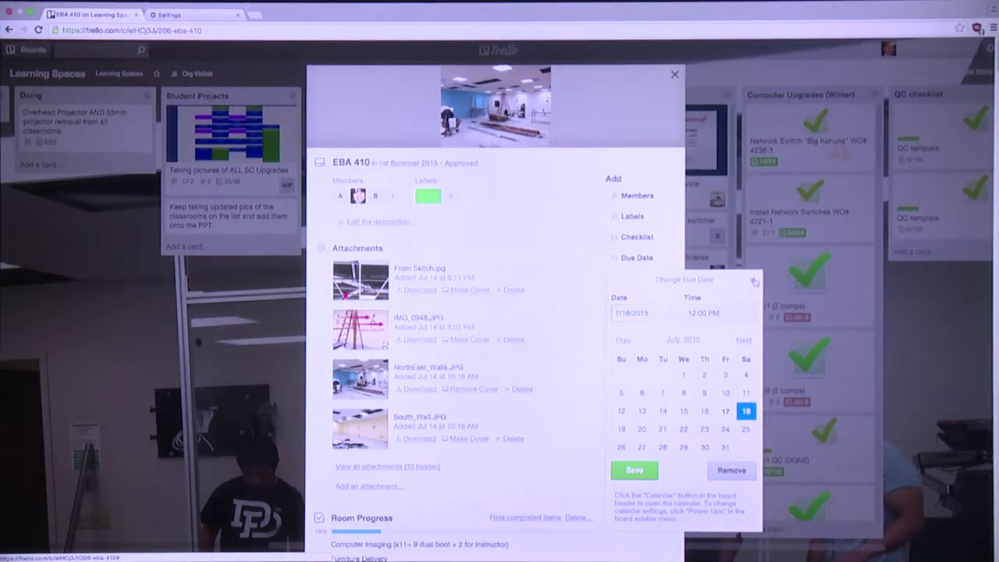
{"action": "left_click", "coordinate": [754, 281]}
{"action": "left_click", "coordinate": [675, 75]}
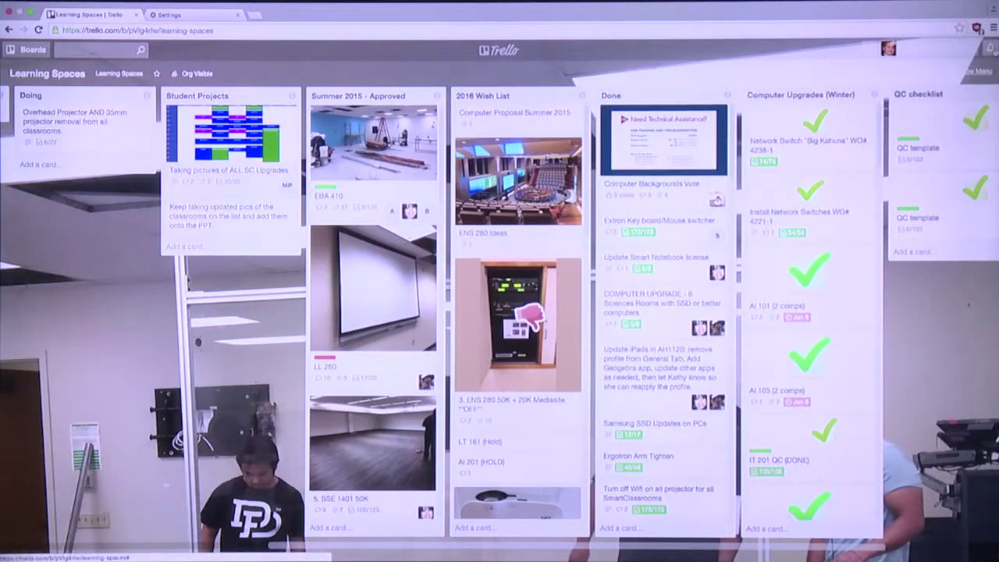
{"action": "left_click", "coordinate": [989, 48]}
{"action": "left_click", "coordinate": [989, 69]}
{"action": "left_click", "coordinate": [967, 76]}
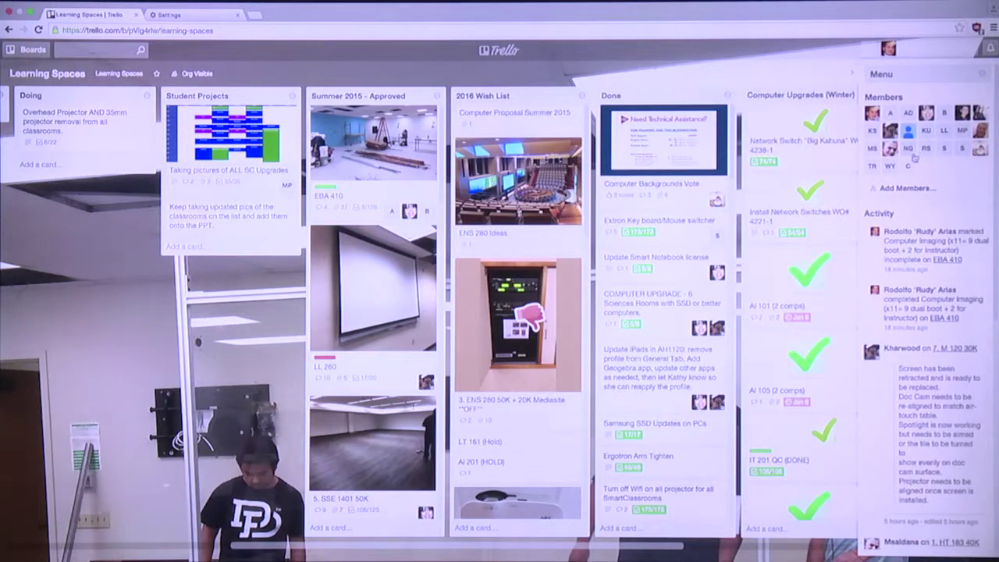
{"action": "left_click", "coordinate": [919, 78]}
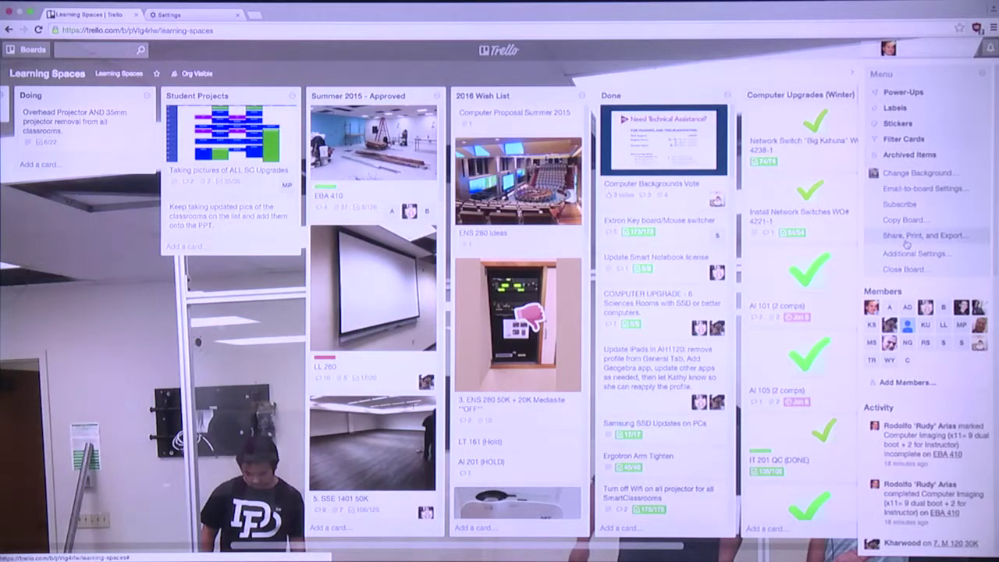
{"action": "left_click", "coordinate": [918, 92]}
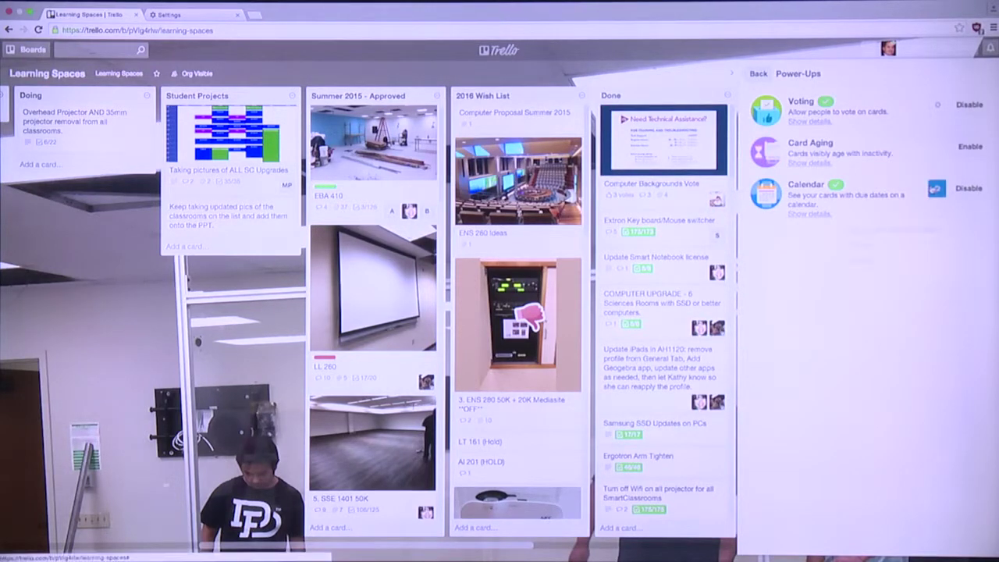
{"action": "left_click", "coordinate": [936, 188]}
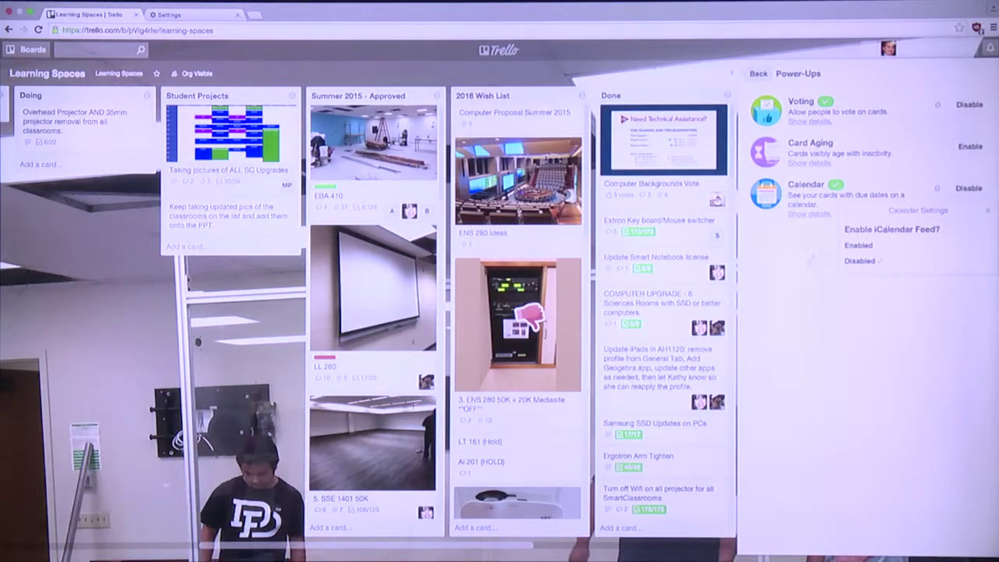
{"action": "left_click", "coordinate": [806, 264]}
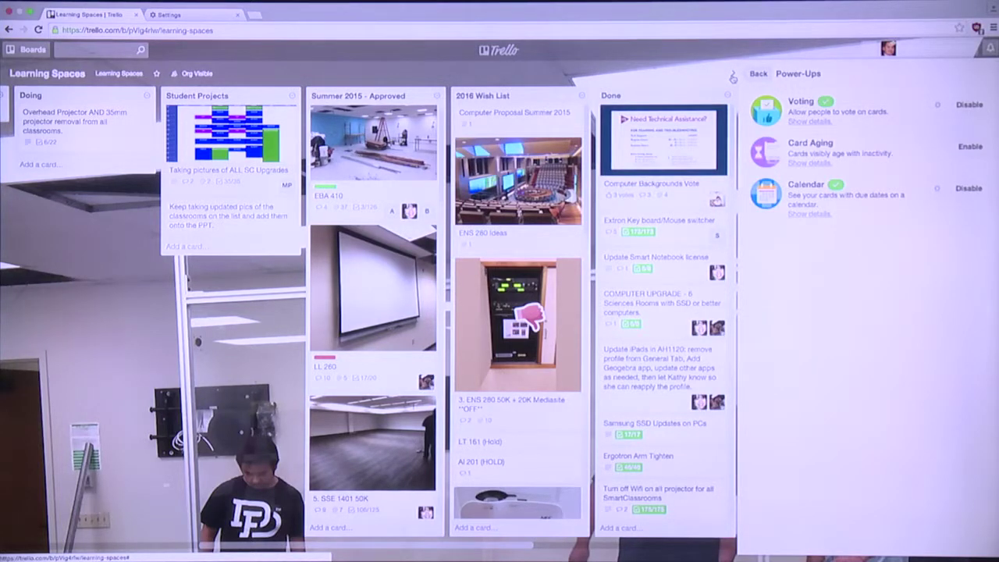
{"action": "left_click", "coordinate": [733, 78]}
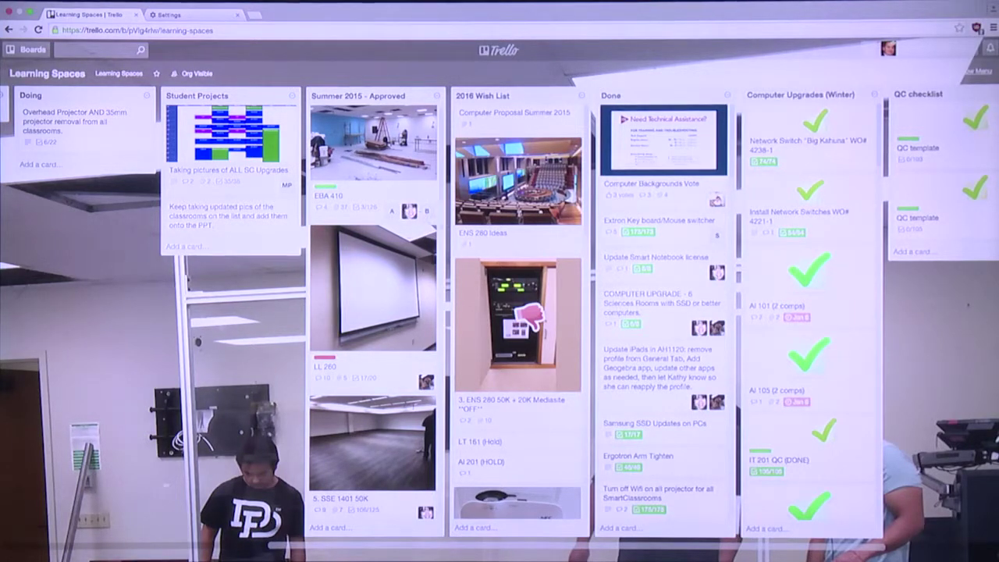
Scroll the Learning Spaces board and open the SSW 2667 card
{"action": "scroll", "coordinate": [500, 312], "scroll_direction": "left", "scroll_amount": 3}
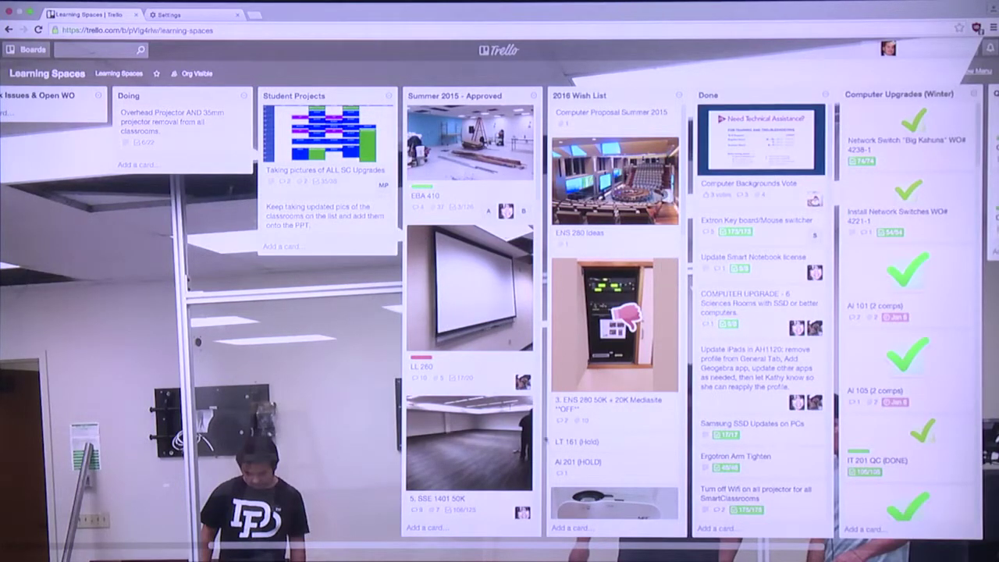
{"action": "scroll", "coordinate": [519, 445], "scroll_direction": "down", "scroll_amount": 5}
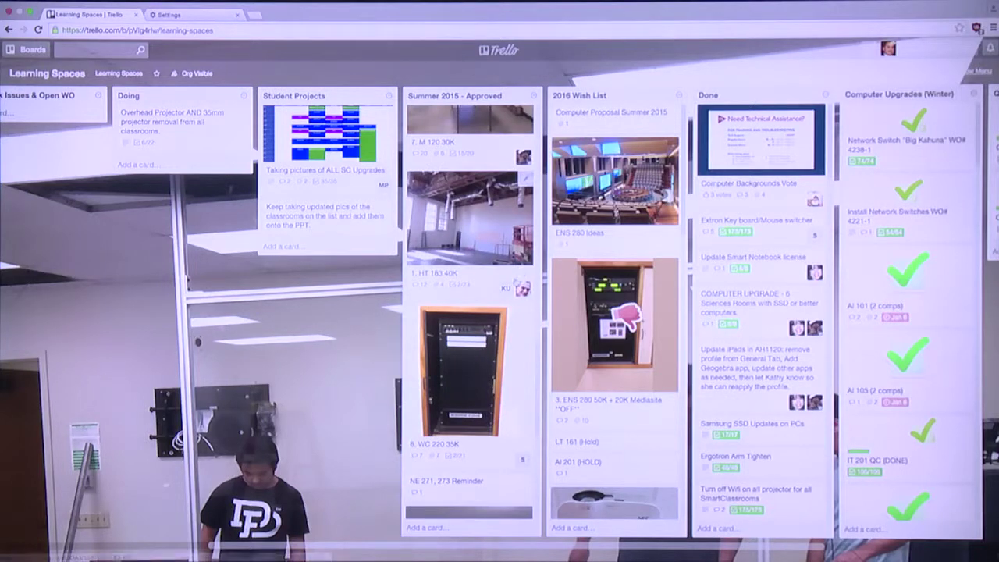
{"action": "scroll", "coordinate": [515, 281], "scroll_direction": "up", "scroll_amount": 1}
{"action": "scroll", "coordinate": [513, 286], "scroll_direction": "down", "scroll_amount": 2}
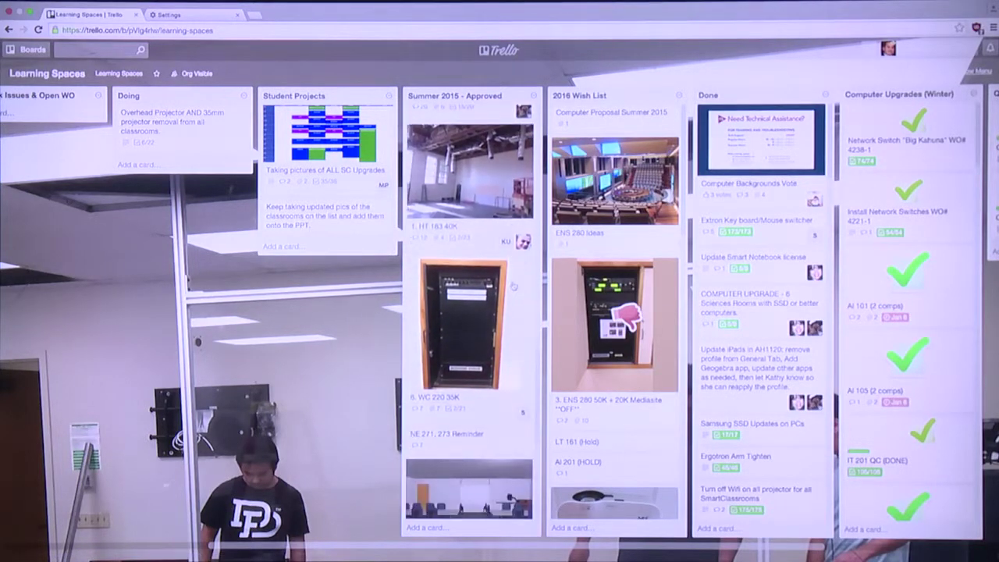
{"action": "scroll", "coordinate": [513, 285], "scroll_direction": "down", "scroll_amount": 3}
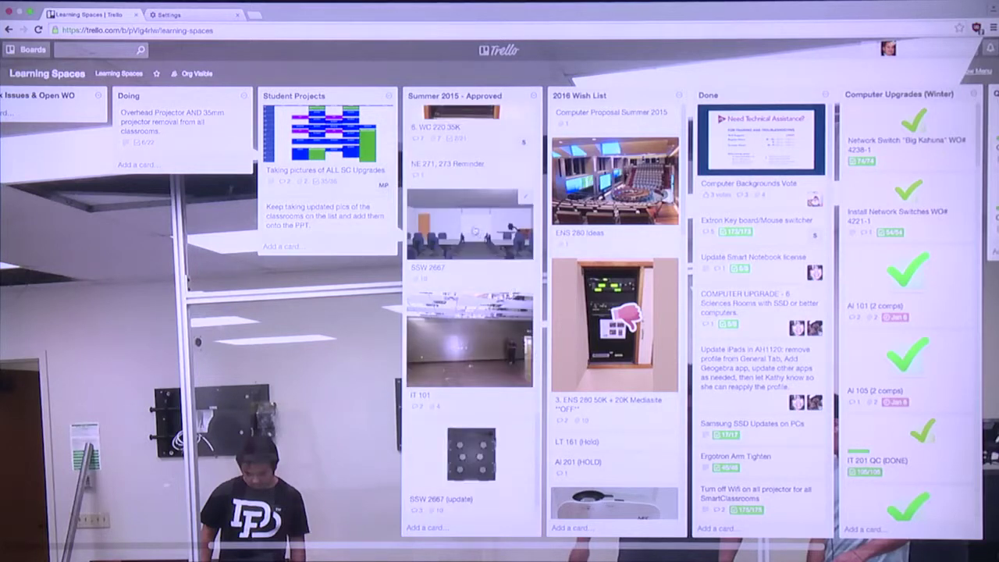
{"action": "left_click", "coordinate": [475, 232]}
Review the SSW 2667 card's photo attachments such as side.jpg and TopView.jpg, then close the card
{"action": "scroll", "coordinate": [439, 292], "scroll_direction": "down", "scroll_amount": 7}
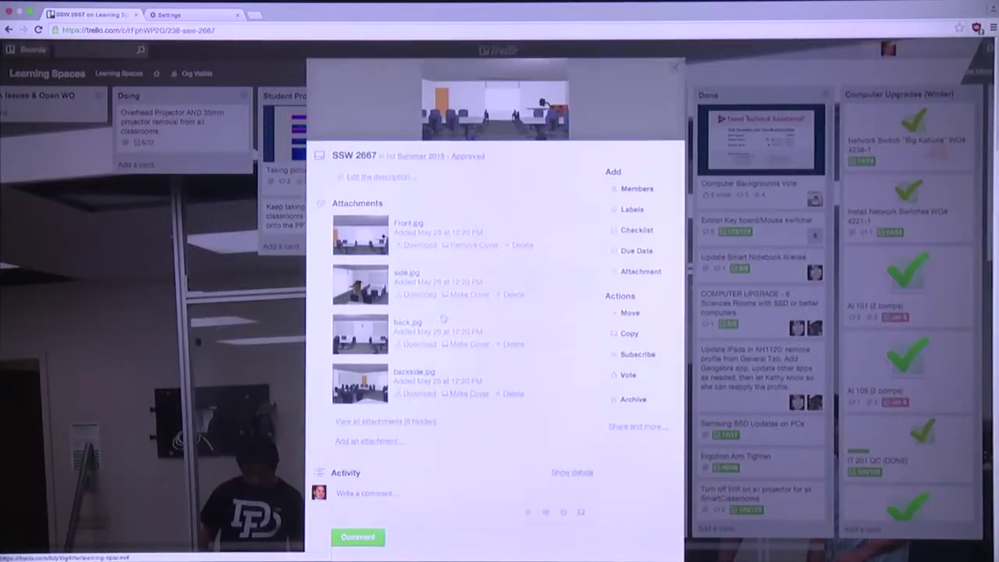
{"action": "scroll", "coordinate": [439, 292], "scroll_direction": "up", "scroll_amount": 3}
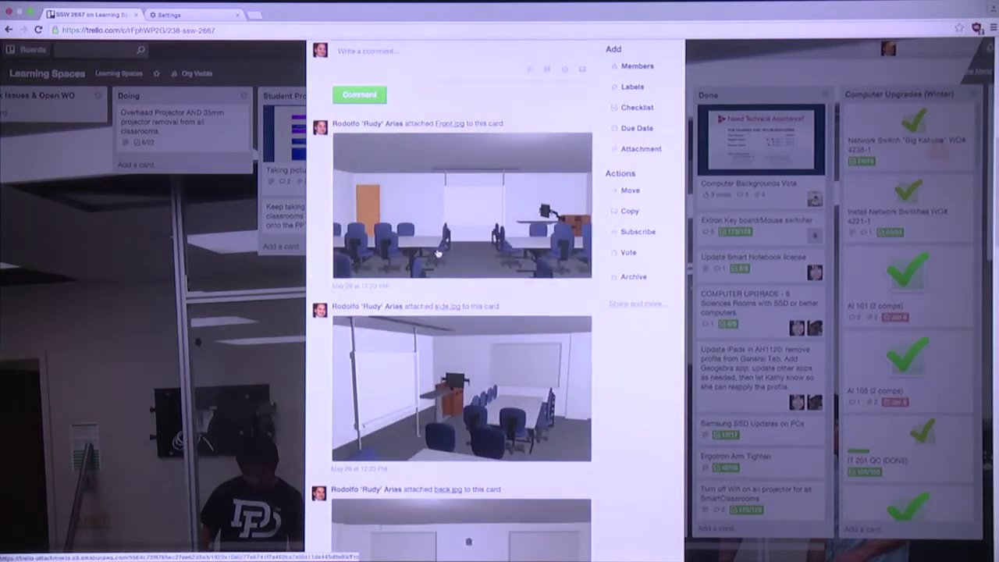
{"action": "scroll", "coordinate": [433, 255], "scroll_direction": "down", "scroll_amount": 1}
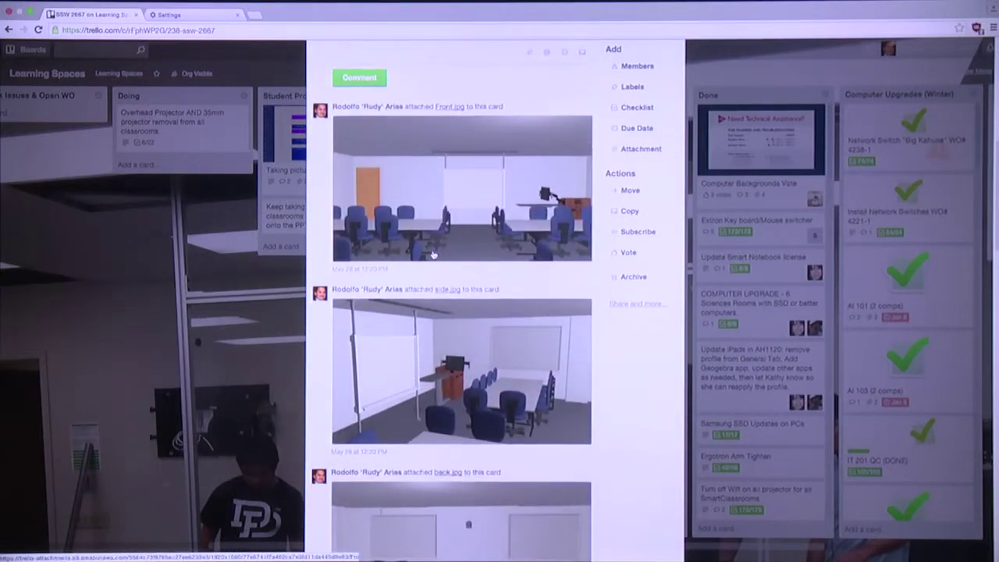
{"action": "scroll", "coordinate": [432, 253], "scroll_direction": "down", "scroll_amount": 1}
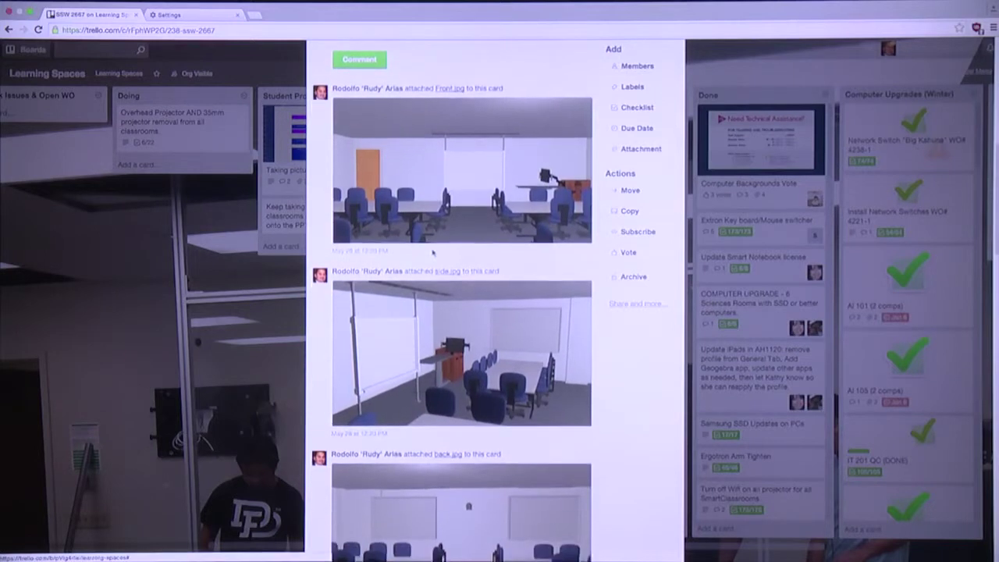
{"action": "scroll", "coordinate": [448, 252], "scroll_direction": "down", "scroll_amount": 1}
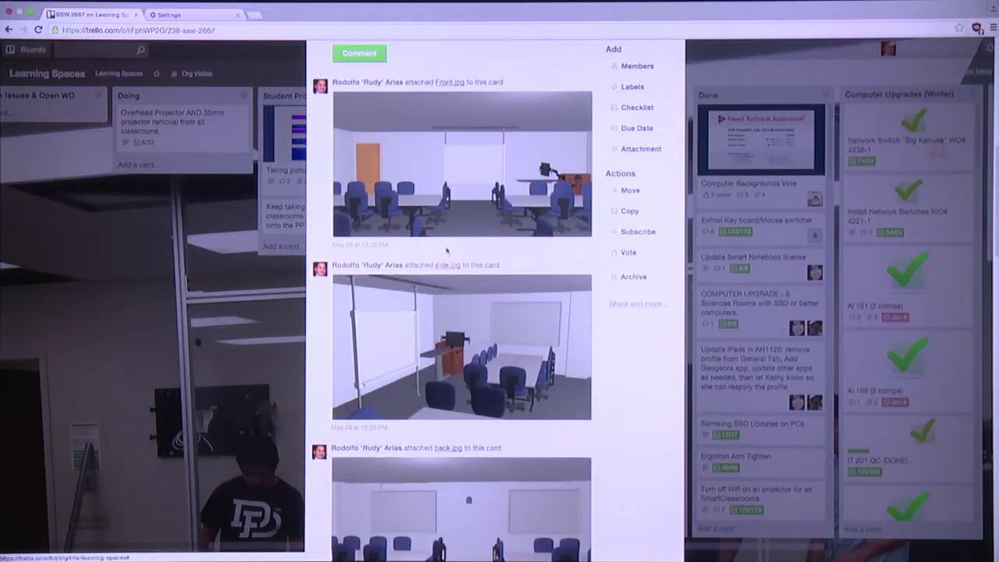
{"action": "scroll", "coordinate": [445, 250], "scroll_direction": "down", "scroll_amount": 3}
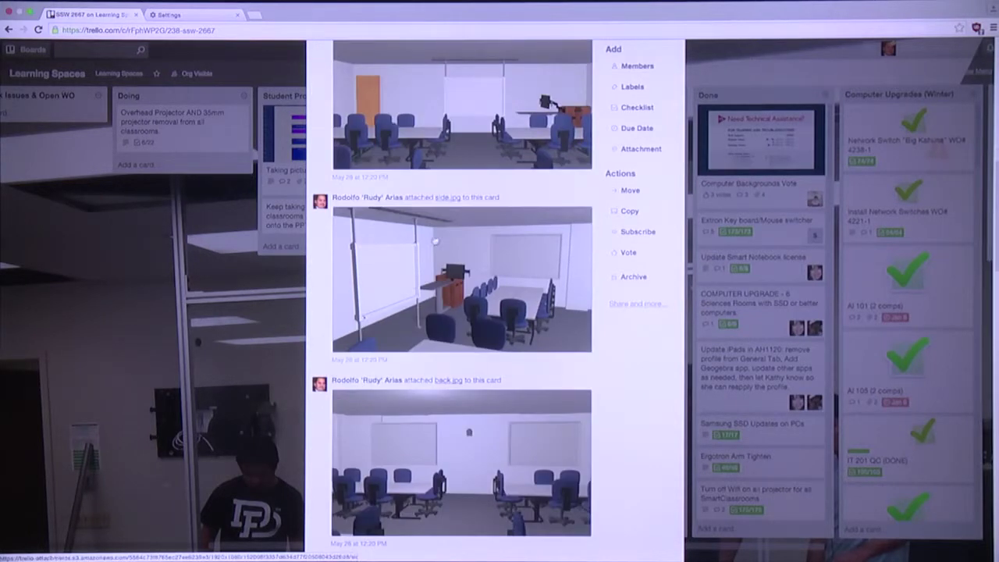
{"action": "scroll", "coordinate": [430, 266], "scroll_direction": "down", "scroll_amount": 3}
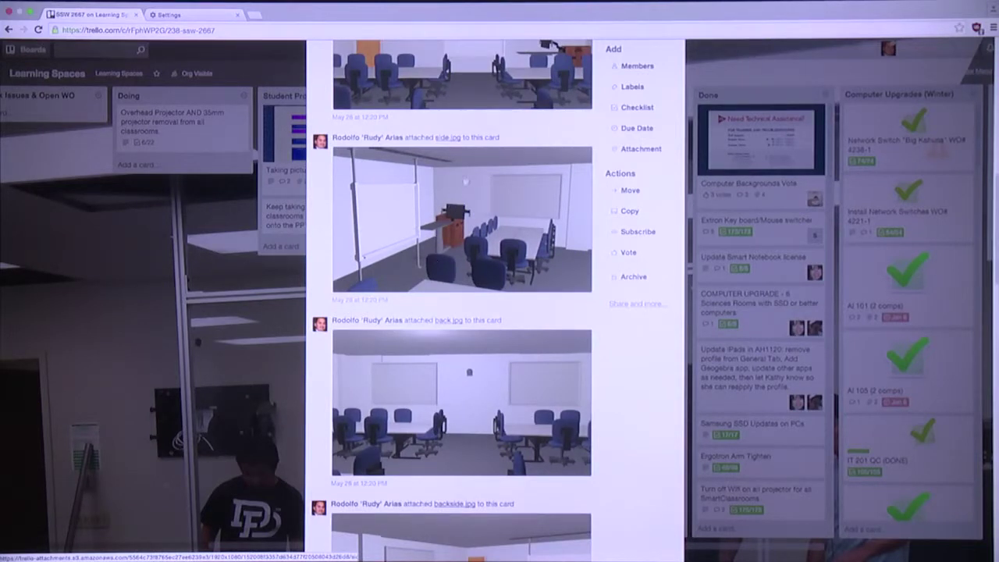
{"action": "scroll", "coordinate": [462, 193], "scroll_direction": "down", "scroll_amount": 1}
{"action": "scroll", "coordinate": [463, 193], "scroll_direction": "down", "scroll_amount": 5}
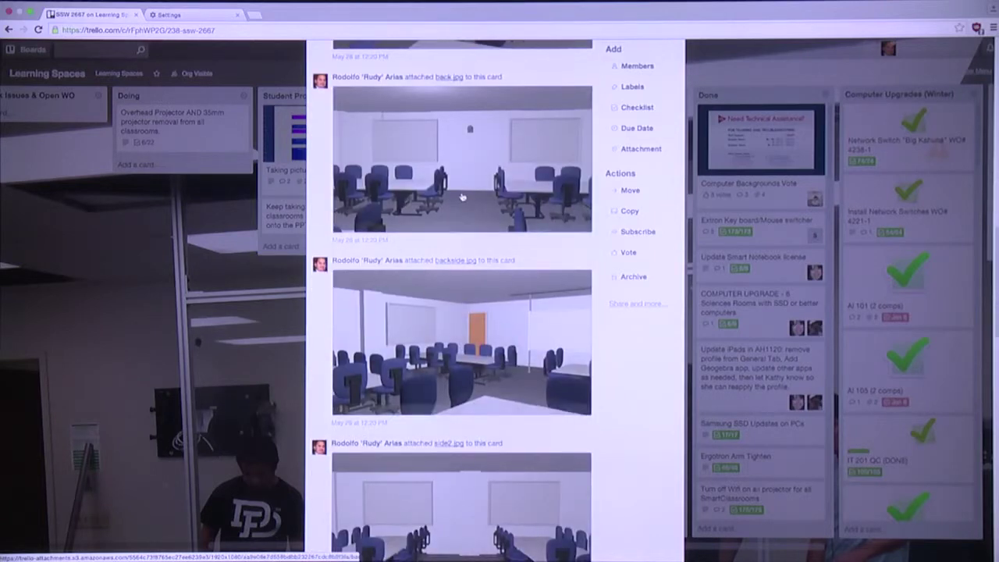
{"action": "scroll", "coordinate": [462, 195], "scroll_direction": "down", "scroll_amount": 6}
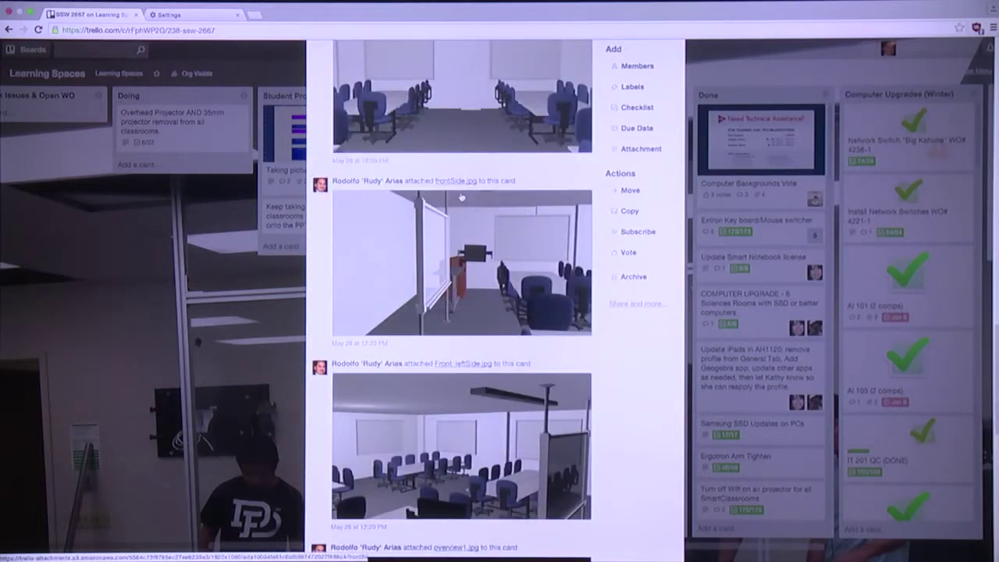
{"action": "scroll", "coordinate": [461, 198], "scroll_direction": "down", "scroll_amount": 10}
{"action": "scroll", "coordinate": [378, 219], "scroll_direction": "down", "scroll_amount": 6}
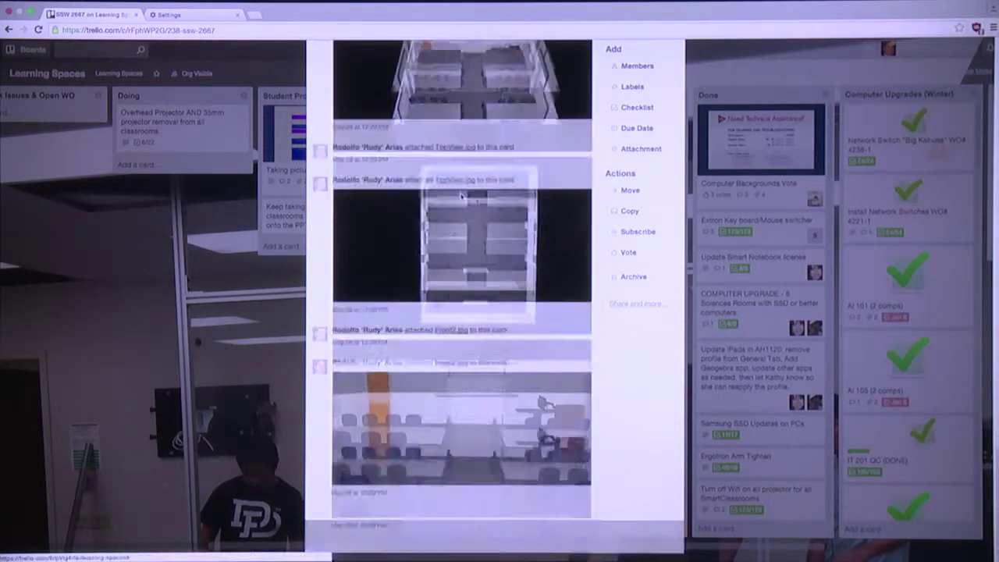
{"action": "left_click", "coordinate": [259, 306]}
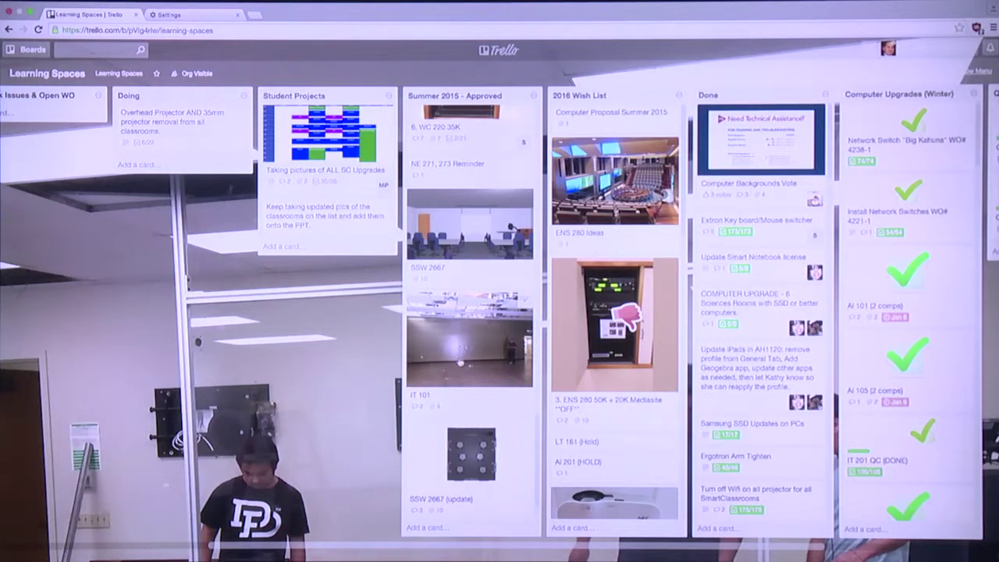
Open the SSW 2667 (update) card in Summer 2015 - Approved and browse its floor-plan attachments and activity
{"action": "scroll", "coordinate": [453, 375], "scroll_direction": "down", "scroll_amount": 2}
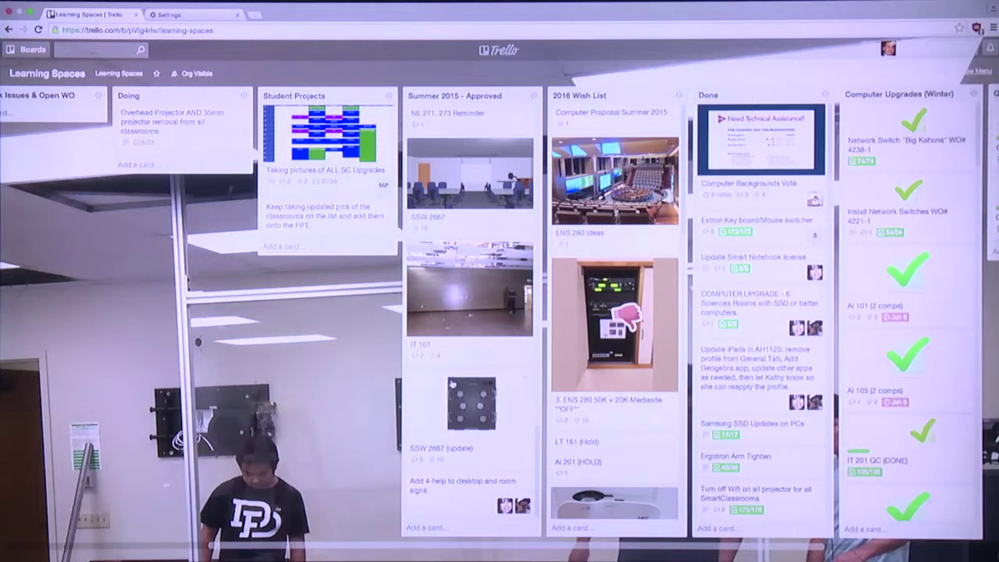
{"action": "left_click", "coordinate": [464, 403]}
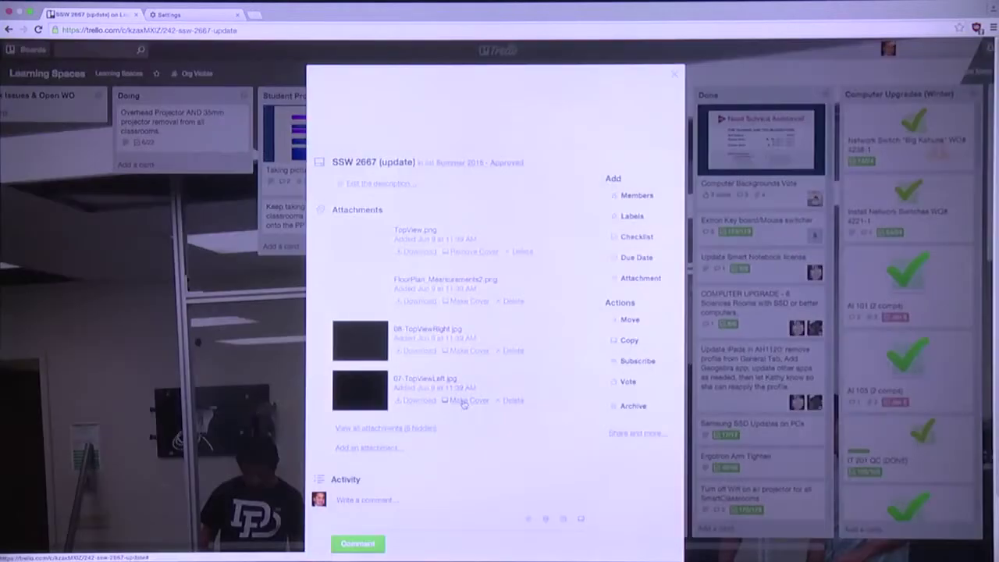
{"action": "scroll", "coordinate": [464, 422], "scroll_direction": "down", "scroll_amount": 4}
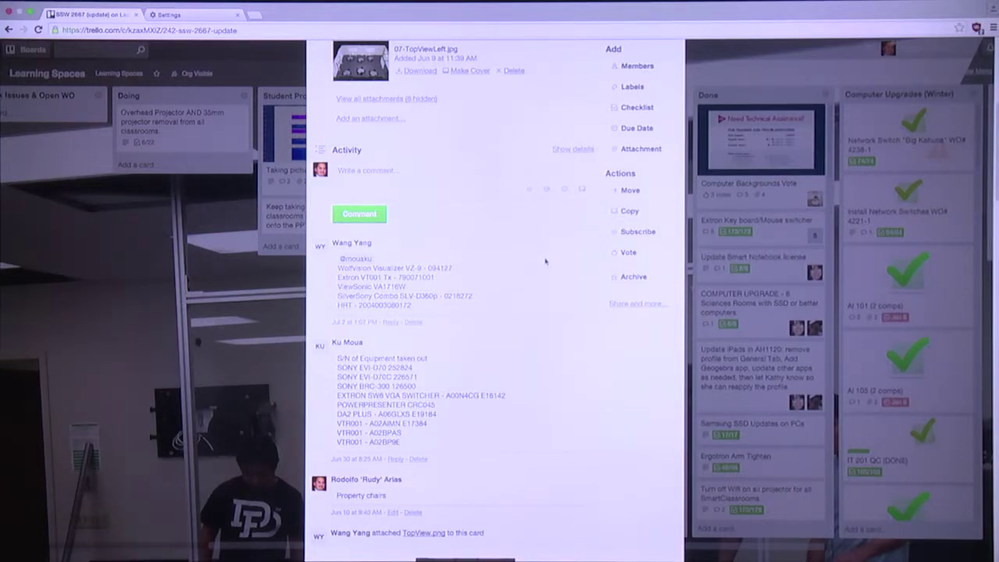
{"action": "scroll", "coordinate": [545, 262], "scroll_direction": "up", "scroll_amount": 2}
{"action": "scroll", "coordinate": [545, 261], "scroll_direction": "up", "scroll_amount": 5}
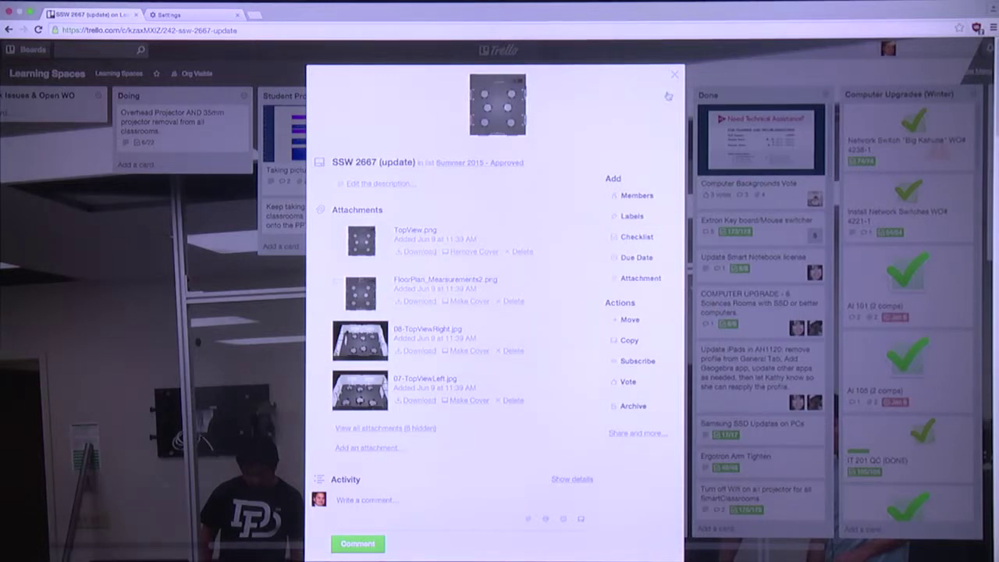
{"action": "left_click", "coordinate": [619, 360]}
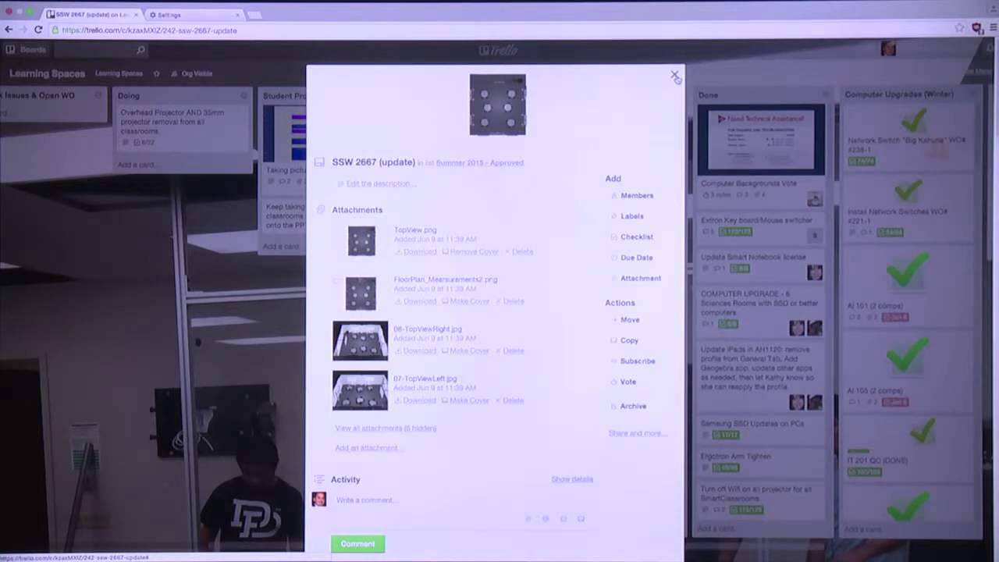
Close the SSW 2667 (update) card and scroll across the Learning Spaces lists
{"action": "left_click", "coordinate": [675, 76]}
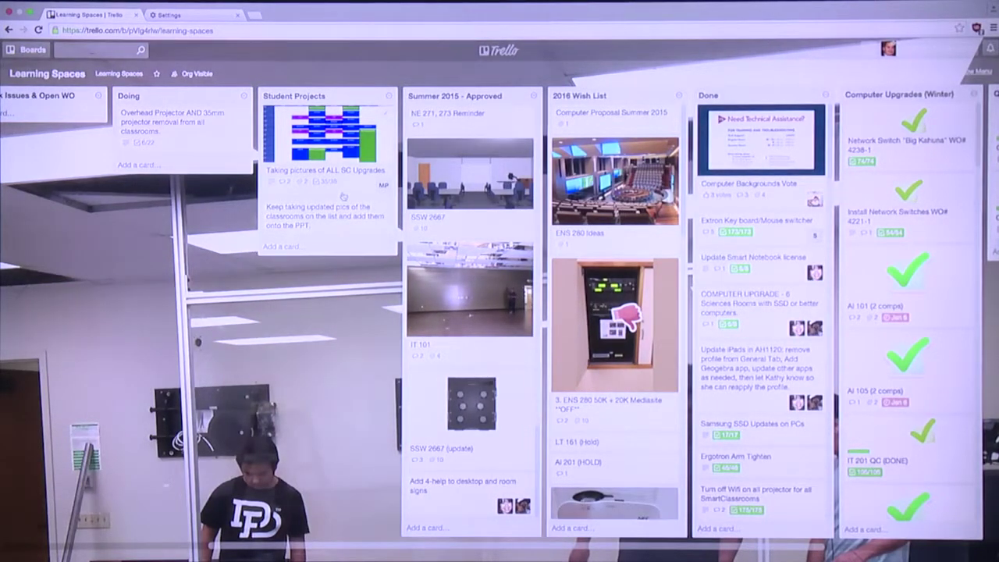
{"action": "scroll", "coordinate": [355, 207], "scroll_direction": "right", "scroll_amount": 5}
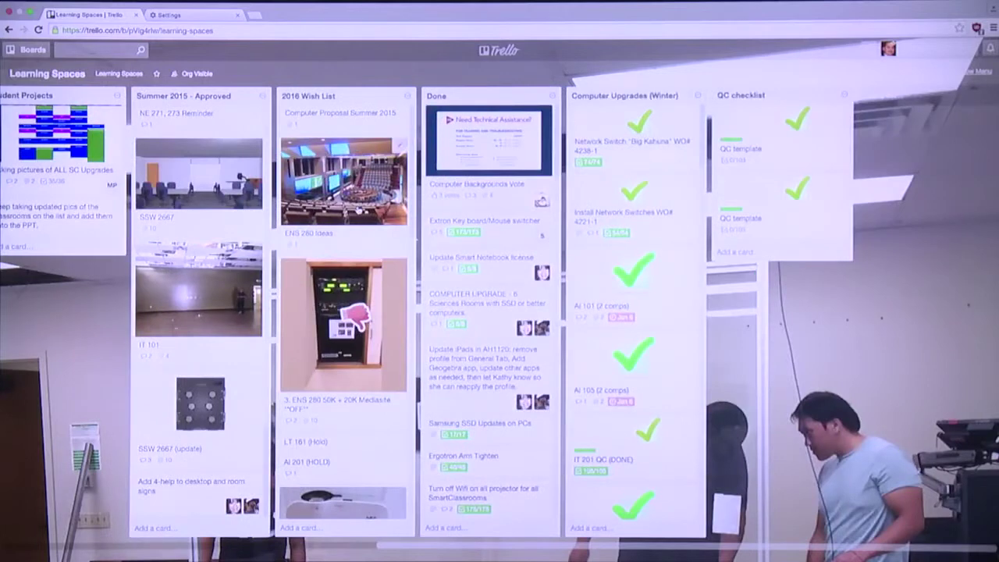
{"action": "scroll", "coordinate": [358, 211], "scroll_direction": "left", "scroll_amount": 3}
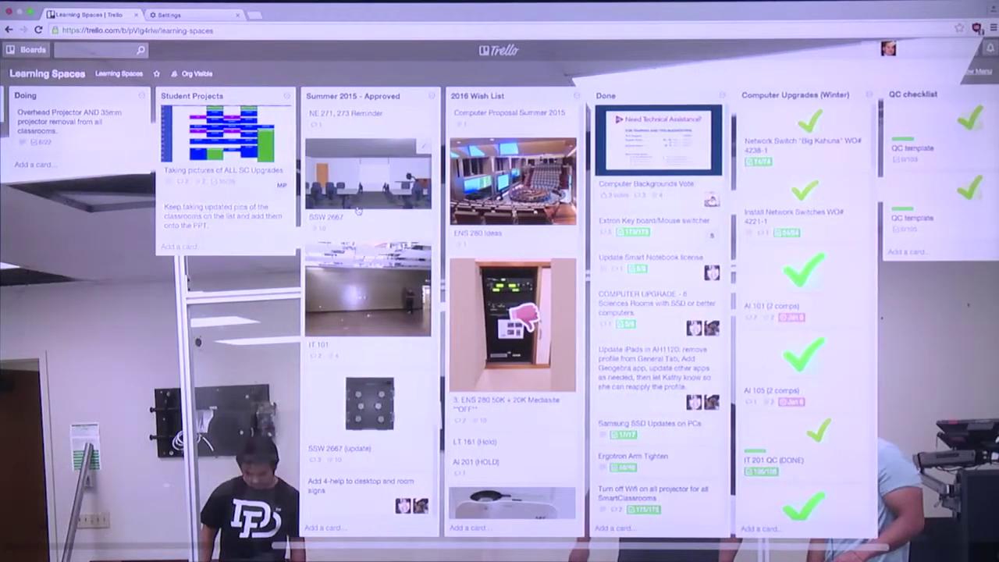
{"action": "scroll", "coordinate": [359, 209], "scroll_direction": "left", "scroll_amount": 2}
{"action": "scroll", "coordinate": [358, 209], "scroll_direction": "left", "scroll_amount": 6}
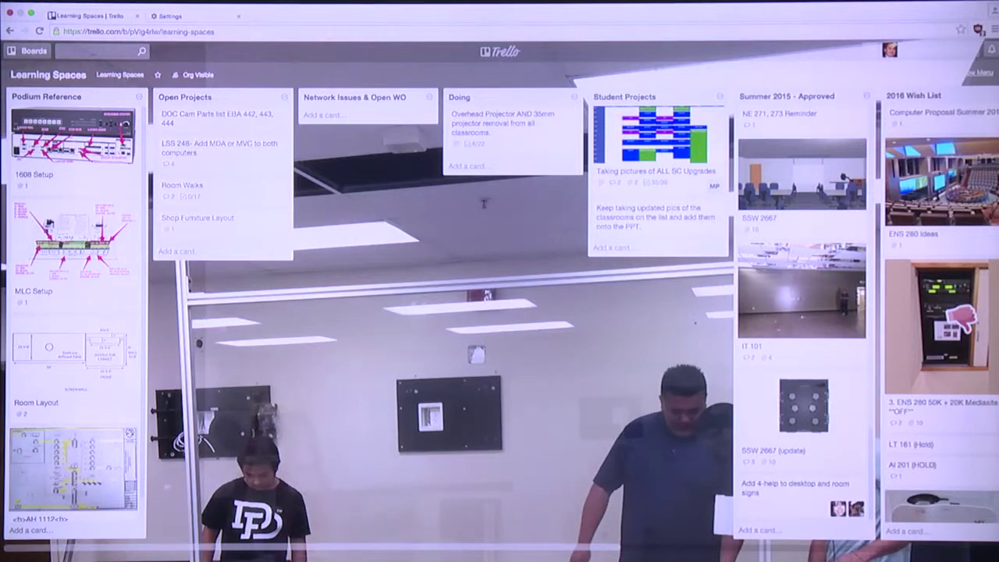
Take the Chrome window showing Learning Spaces out of full screen
{"action": "left_click", "coordinate": [30, 11]}
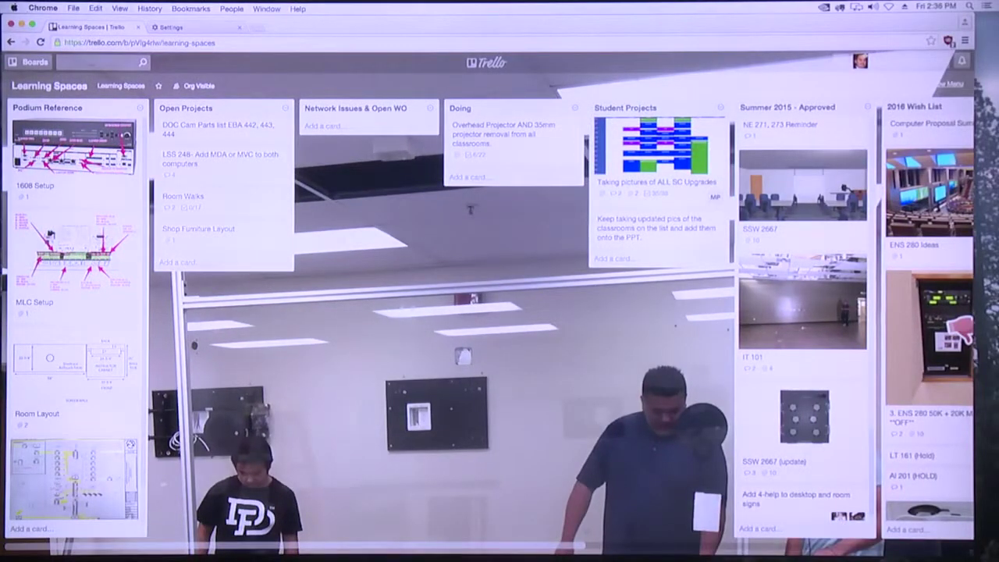
Switch with Cmd+Tab to the Safari window showing the Video Production board
{"action": "key", "text": "super+Tab"}
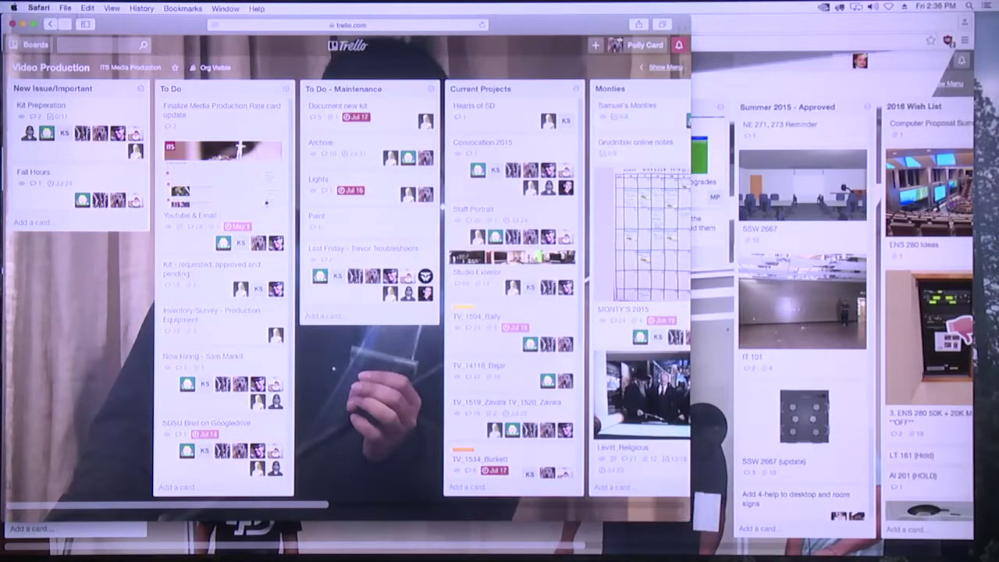
Make the Video Production window full screen and browse its lists through To Do - Training
{"action": "left_click", "coordinate": [33, 23]}
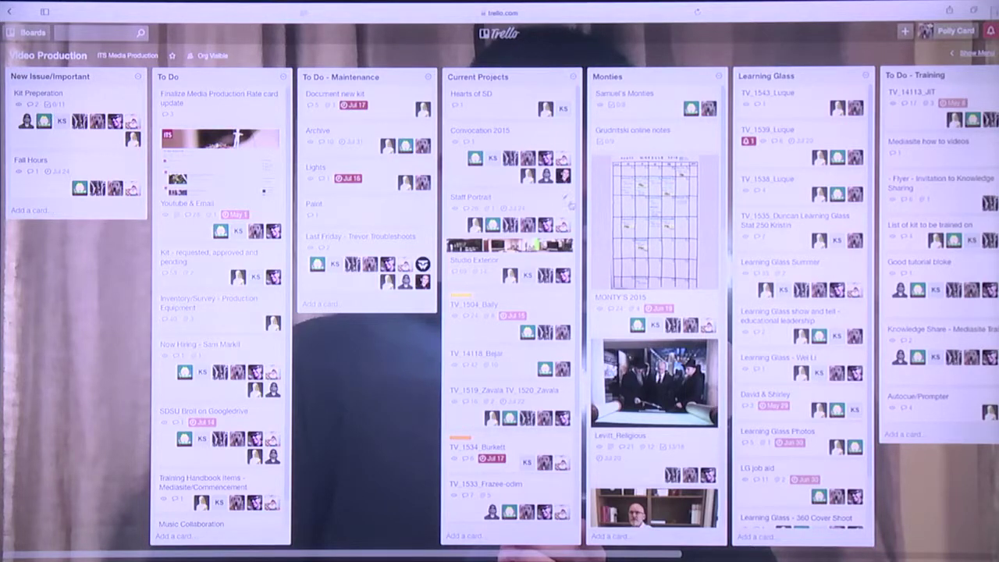
{"action": "scroll", "coordinate": [565, 205], "scroll_direction": "right", "scroll_amount": 4}
{"action": "scroll", "coordinate": [565, 203], "scroll_direction": "left", "scroll_amount": 4}
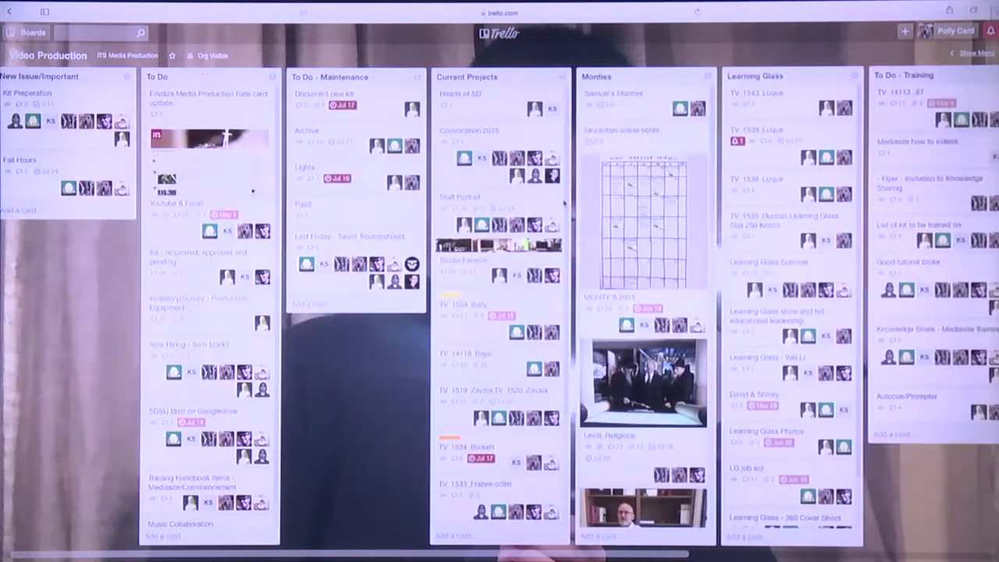
{"action": "scroll", "coordinate": [564, 204], "scroll_direction": "left", "scroll_amount": 1}
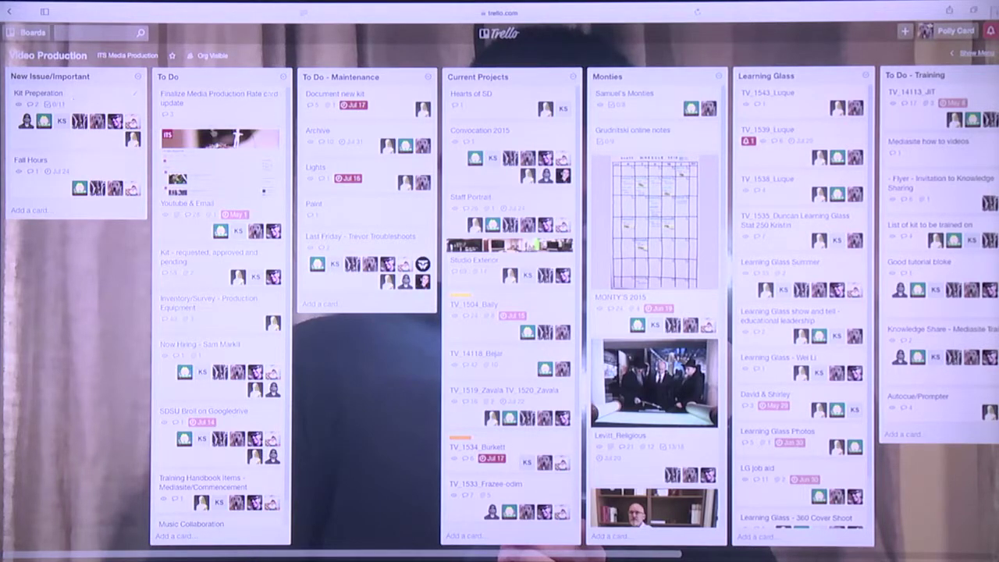
{"action": "scroll", "coordinate": [223, 212], "scroll_direction": "down", "scroll_amount": 1}
{"action": "scroll", "coordinate": [223, 210], "scroll_direction": "up", "scroll_amount": 1}
{"action": "scroll", "coordinate": [509, 252], "scroll_direction": "down", "scroll_amount": 5}
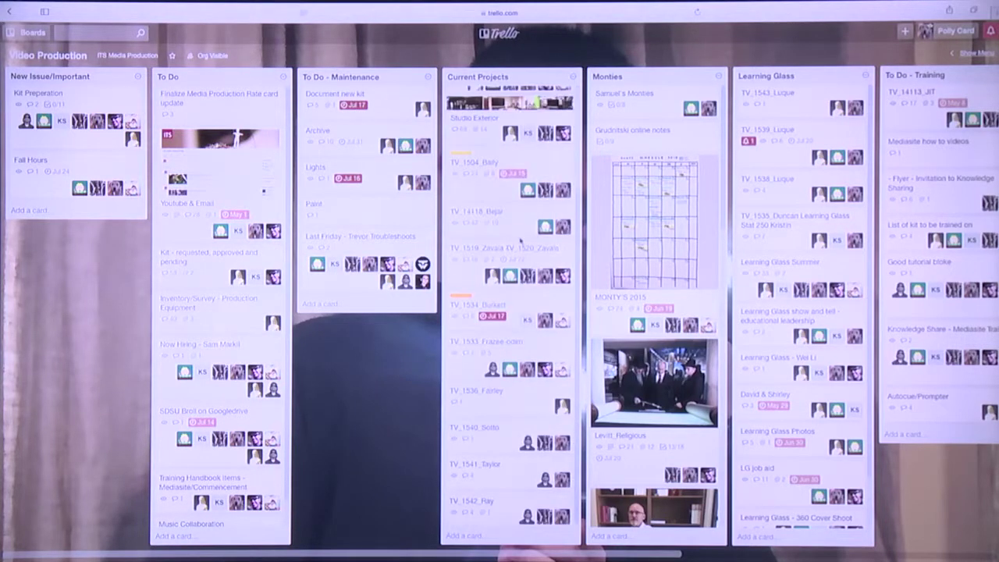
{"action": "scroll", "coordinate": [508, 250], "scroll_direction": "up", "scroll_amount": 5}
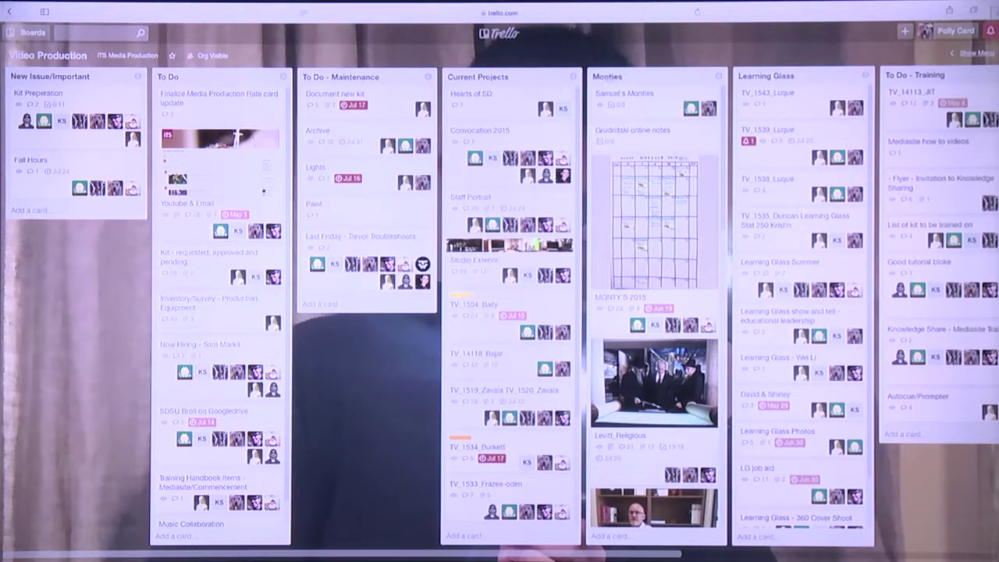
{"action": "scroll", "coordinate": [632, 300], "scroll_direction": "down", "scroll_amount": 1}
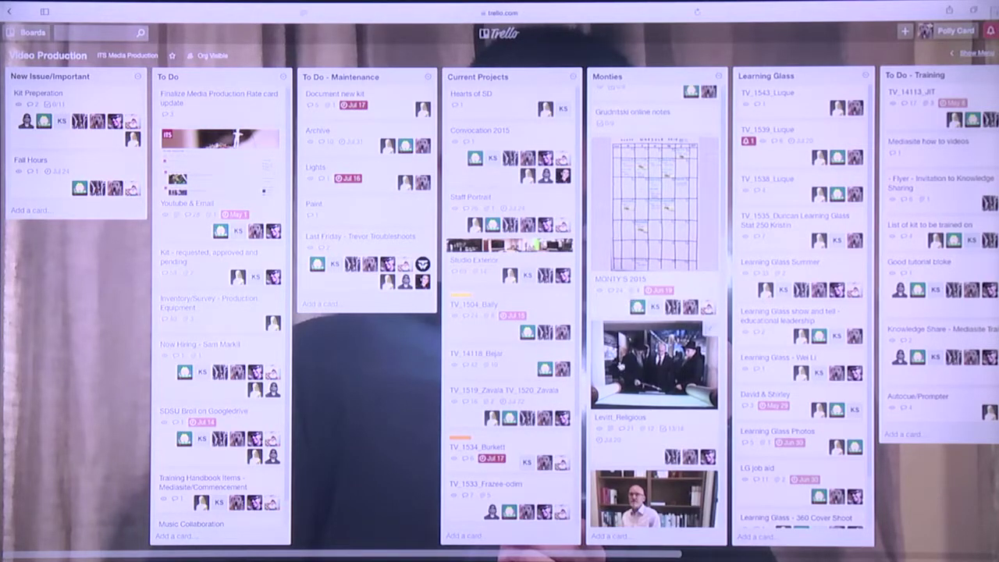
Open the Levitt_Religious card in Monties, read through its details, then close it
{"action": "left_click", "coordinate": [622, 367]}
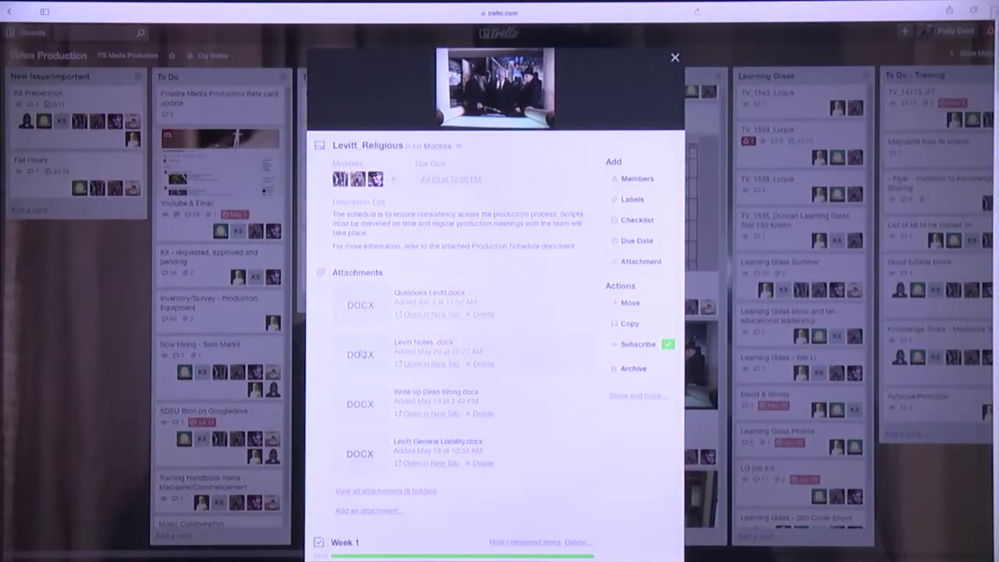
{"action": "scroll", "coordinate": [480, 426], "scroll_direction": "down", "scroll_amount": 1}
{"action": "scroll", "coordinate": [480, 426], "scroll_direction": "down", "scroll_amount": 5}
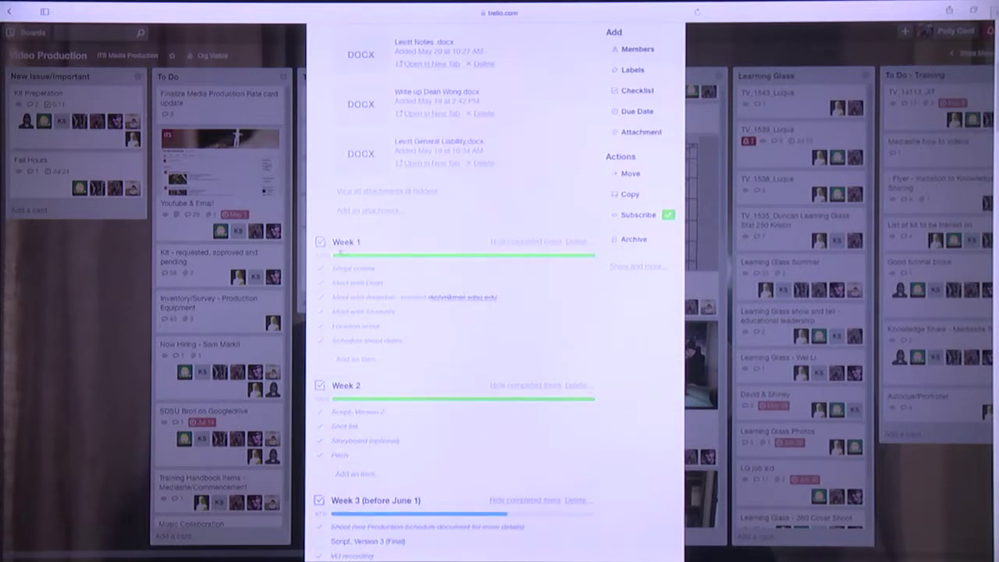
{"action": "scroll", "coordinate": [457, 377], "scroll_direction": "down", "scroll_amount": 2}
{"action": "scroll", "coordinate": [457, 376], "scroll_direction": "down", "scroll_amount": 2}
{"action": "scroll", "coordinate": [519, 415], "scroll_direction": "down", "scroll_amount": 1}
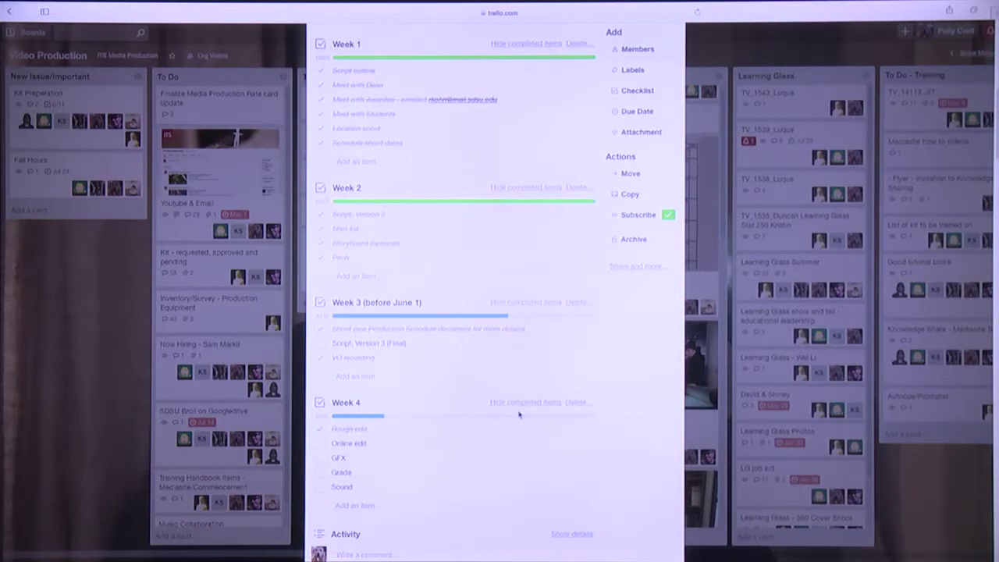
{"action": "scroll", "coordinate": [519, 415], "scroll_direction": "down", "scroll_amount": 4}
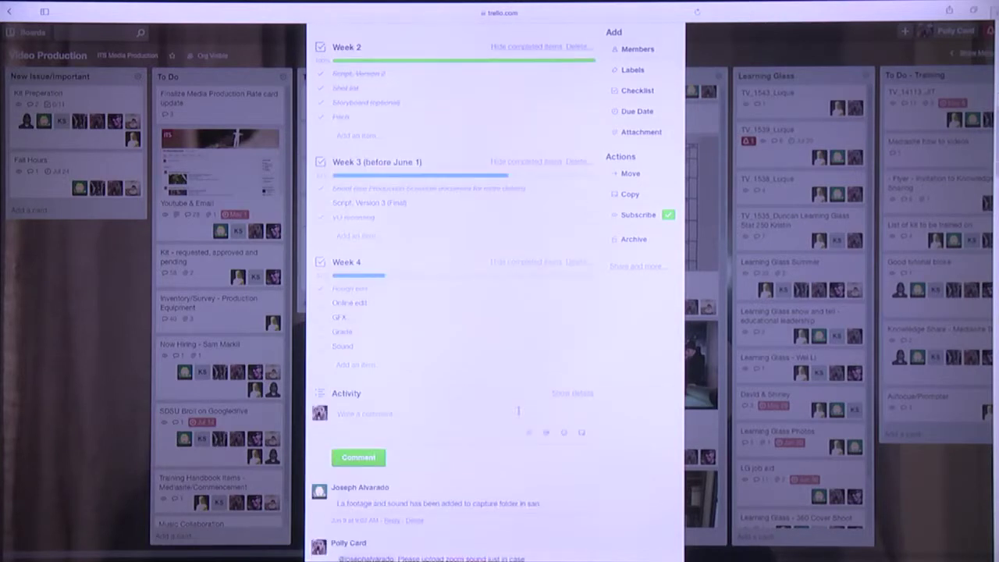
{"action": "scroll", "coordinate": [511, 406], "scroll_direction": "down", "scroll_amount": 4}
{"action": "scroll", "coordinate": [512, 417], "scroll_direction": "down", "scroll_amount": 2}
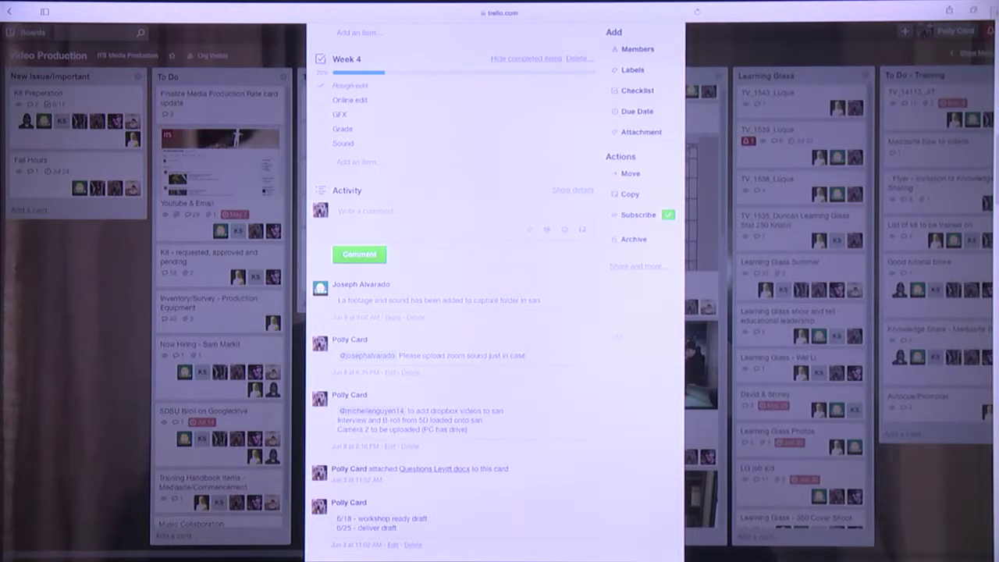
{"action": "scroll", "coordinate": [516, 272], "scroll_direction": "down", "scroll_amount": 10}
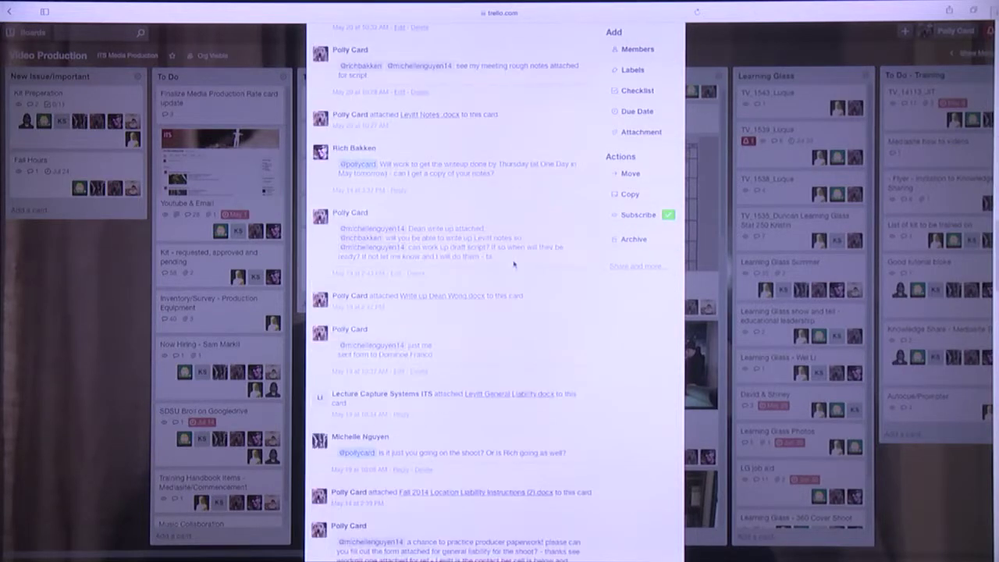
{"action": "scroll", "coordinate": [514, 264], "scroll_direction": "up", "scroll_amount": 15}
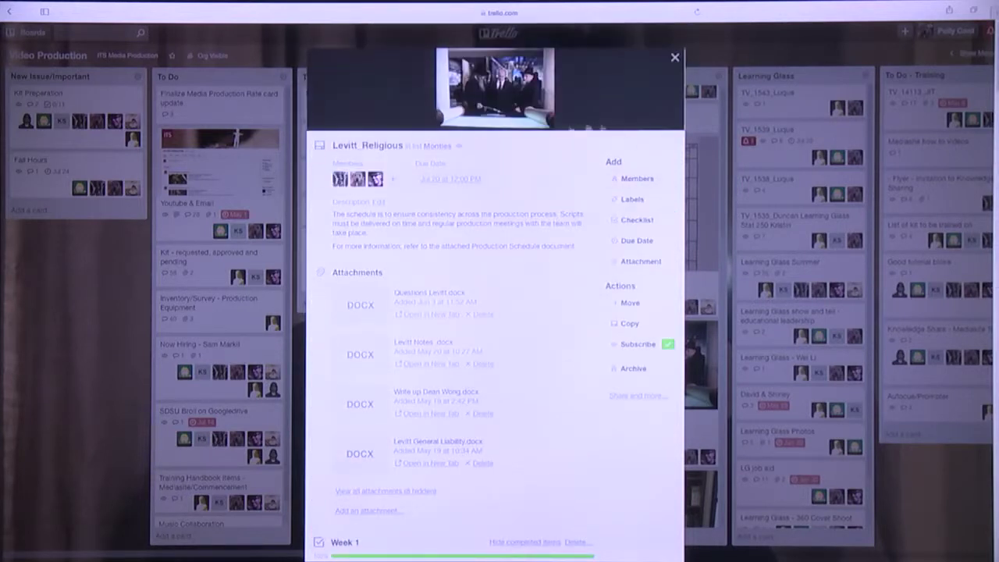
{"action": "left_click", "coordinate": [675, 58]}
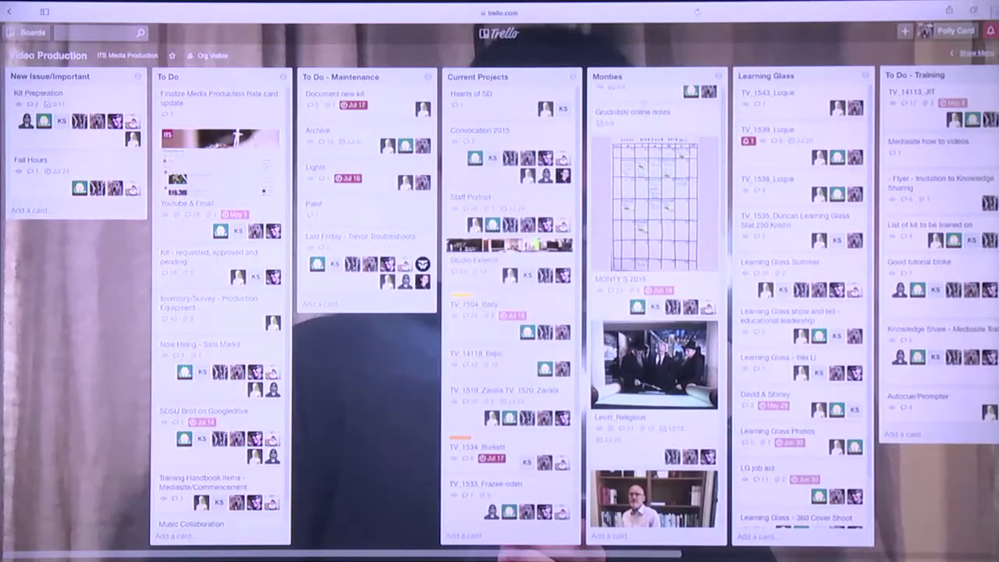
View the Portable light kit card's photos IMG_2476.JPG and IMG_2479.JPG in Pin-board, then close it
{"action": "scroll", "coordinate": [683, 267], "scroll_direction": "down", "scroll_amount": 5}
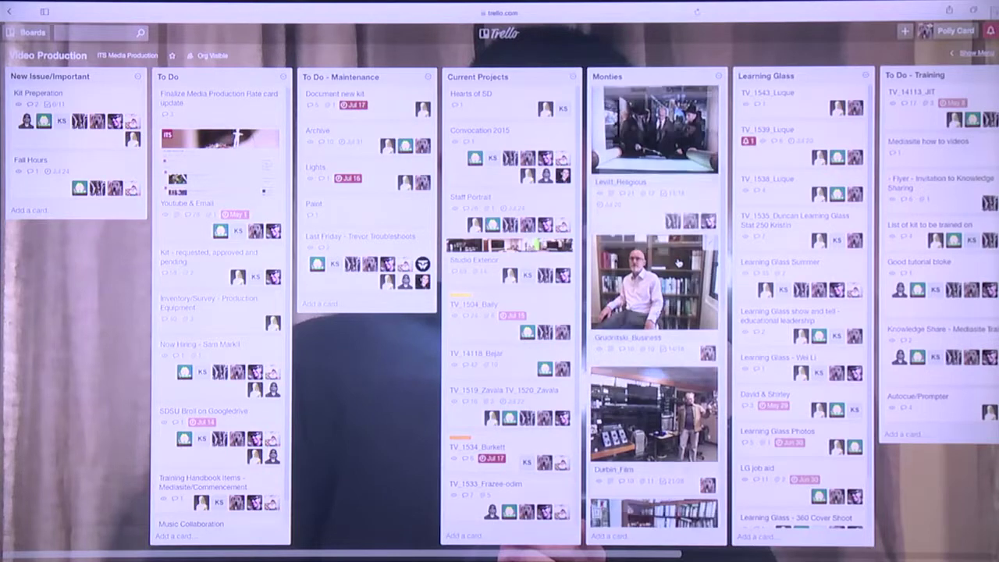
{"action": "scroll", "coordinate": [656, 306], "scroll_direction": "down", "scroll_amount": 3}
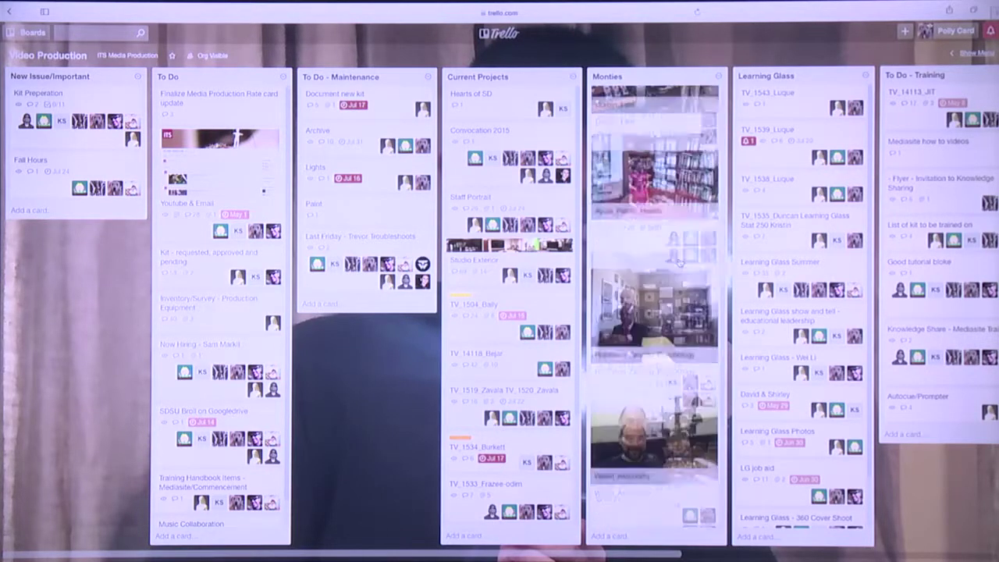
{"action": "scroll", "coordinate": [656, 306], "scroll_direction": "down", "scroll_amount": 3}
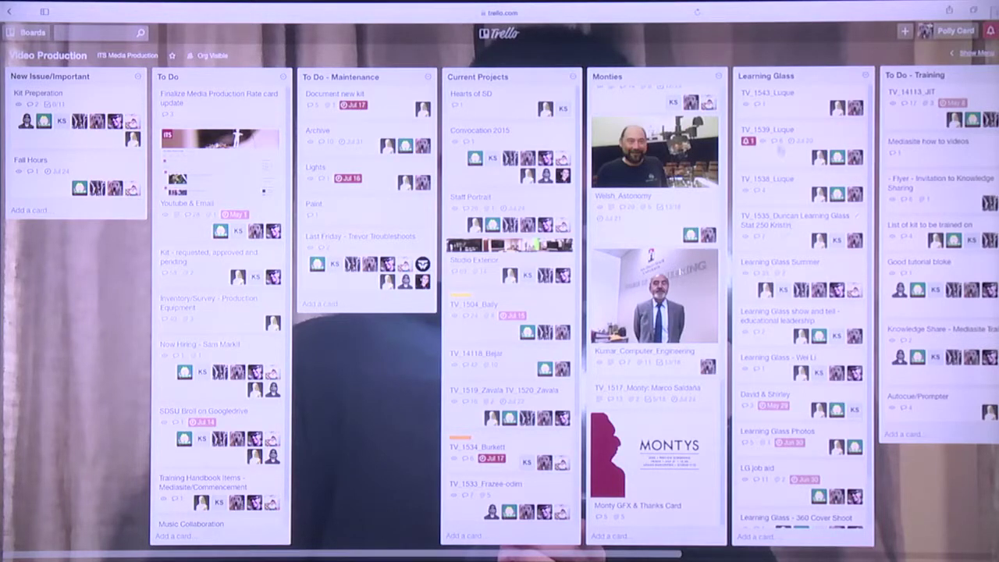
{"action": "scroll", "coordinate": [769, 95], "scroll_direction": "right", "scroll_amount": 5}
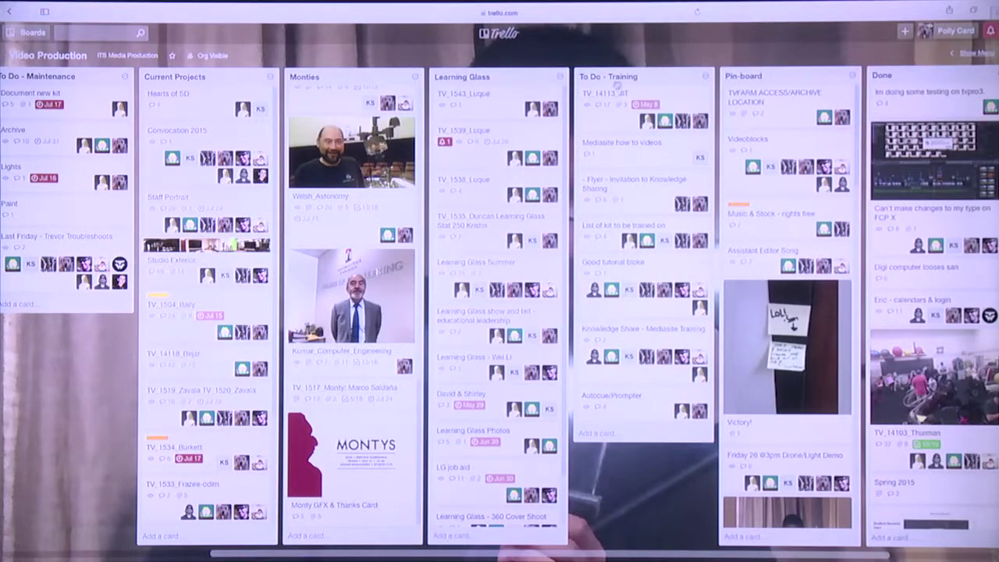
{"action": "scroll", "coordinate": [683, 121], "scroll_direction": "right", "scroll_amount": 2}
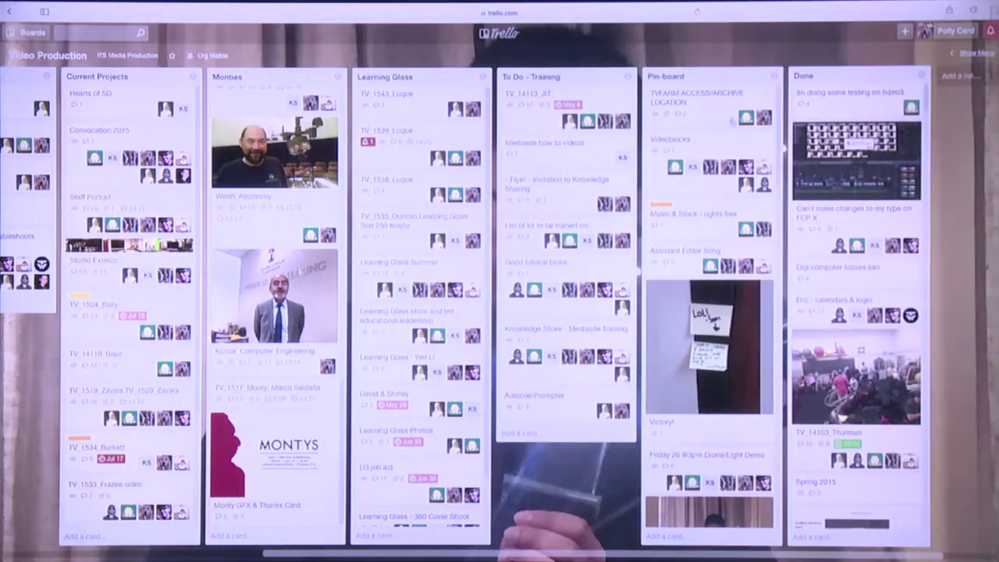
{"action": "scroll", "coordinate": [727, 206], "scroll_direction": "down", "scroll_amount": 5}
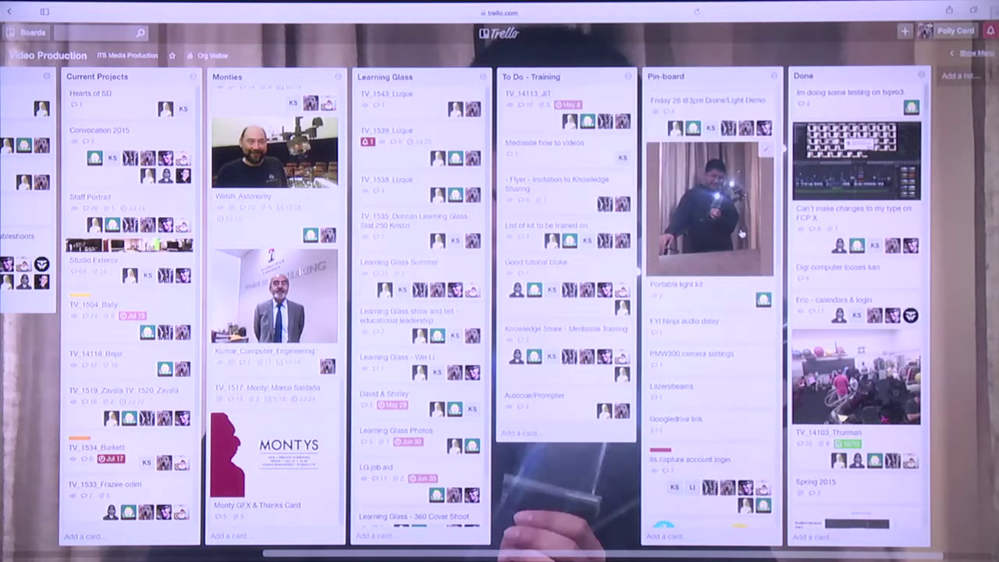
{"action": "left_click", "coordinate": [717, 202]}
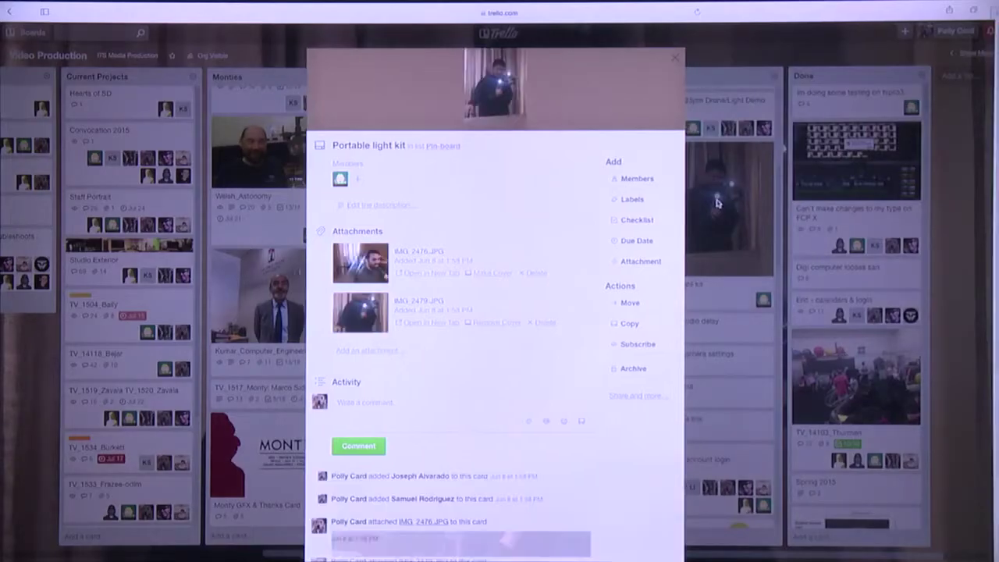
{"action": "left_click", "coordinate": [674, 59]}
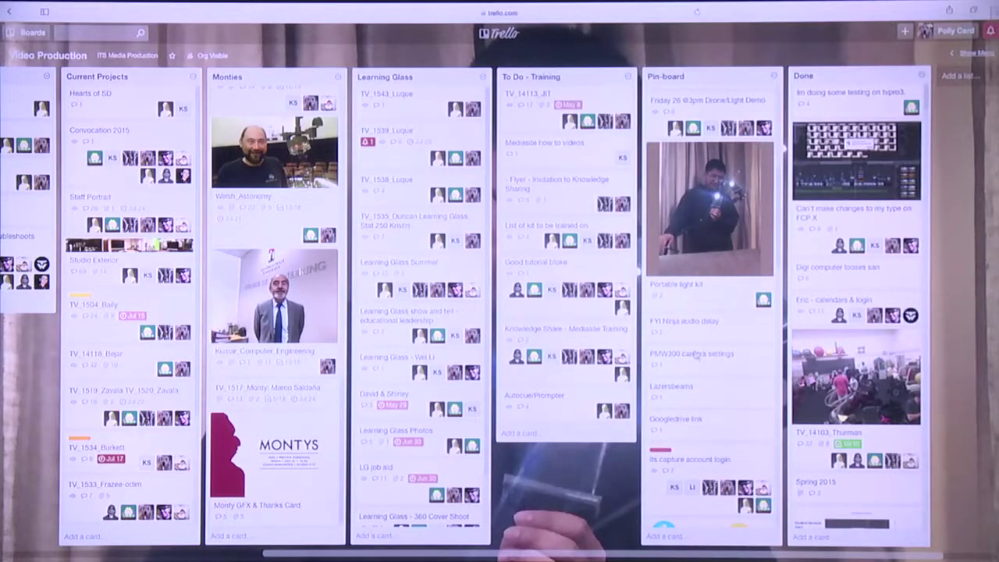
Bring Pin-board and Done into view, then show the board menu with members and activity
{"action": "scroll", "coordinate": [697, 353], "scroll_direction": "down", "scroll_amount": 10}
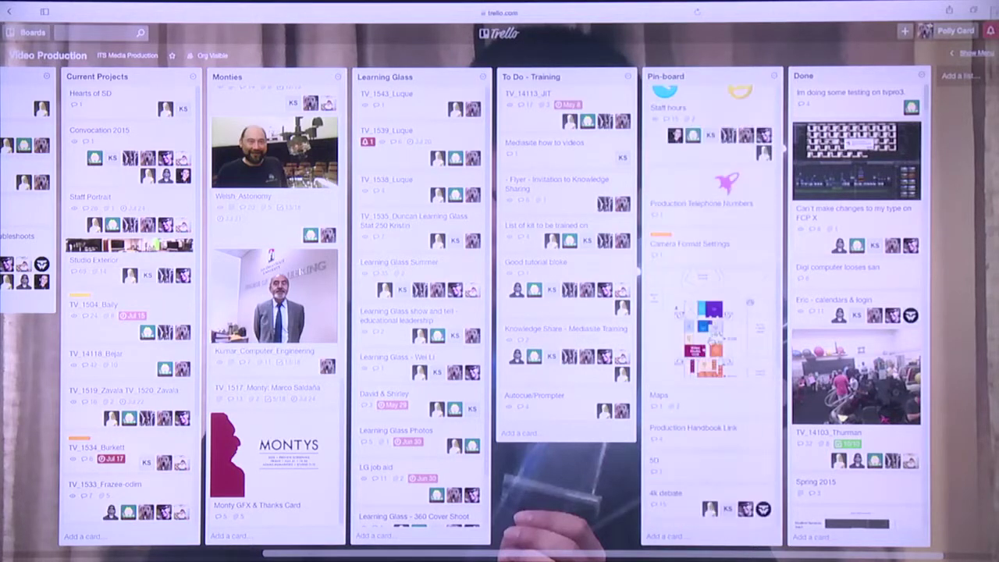
{"action": "scroll", "coordinate": [711, 341], "scroll_direction": "down", "scroll_amount": 5}
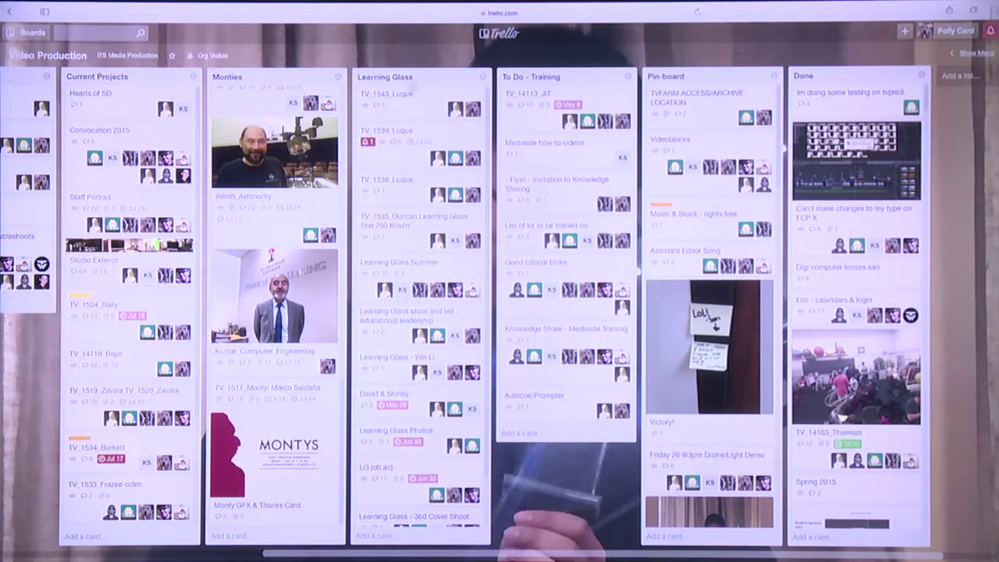
{"action": "scroll", "coordinate": [741, 55], "scroll_direction": "left", "scroll_amount": 10}
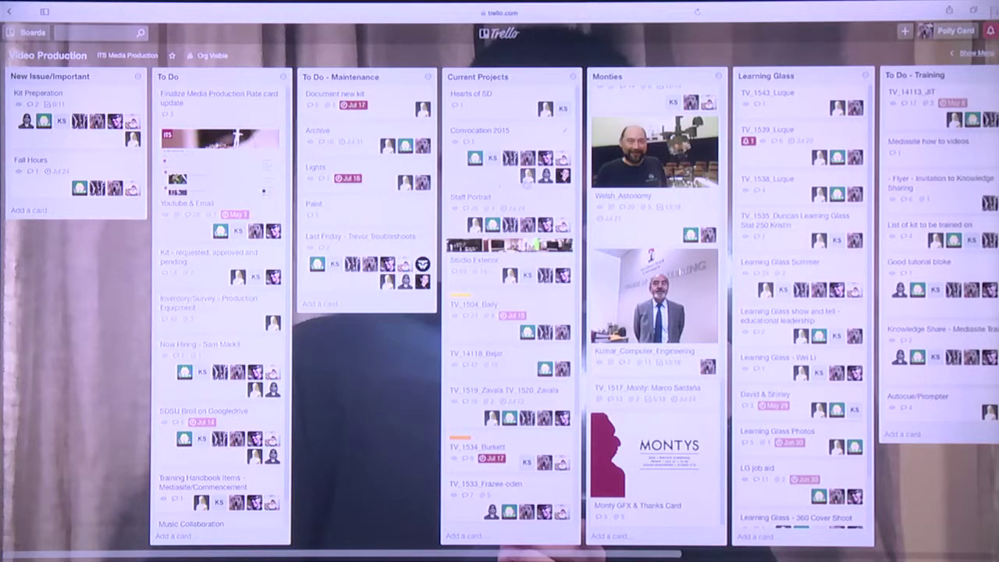
{"action": "scroll", "coordinate": [495, 186], "scroll_direction": "right", "scroll_amount": 10}
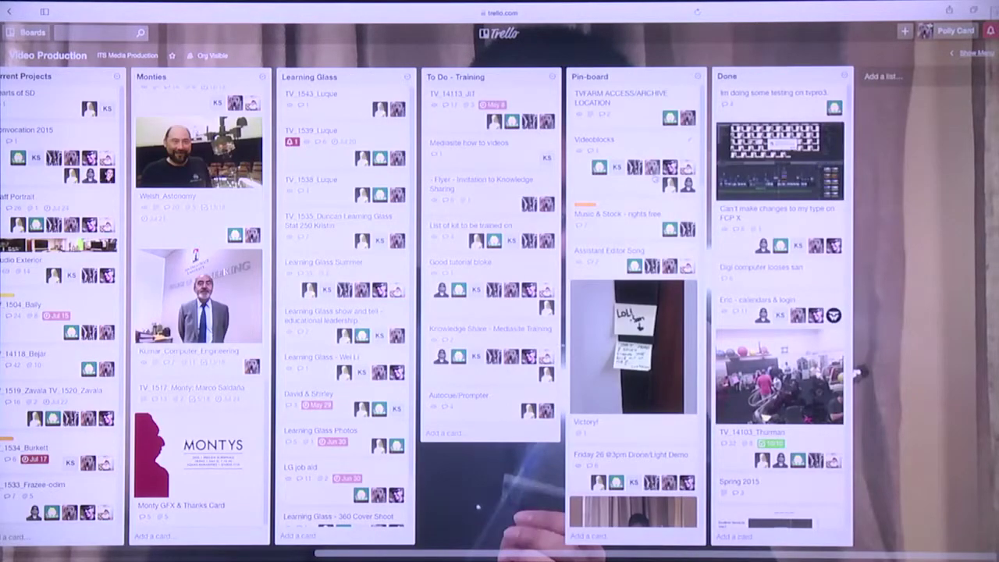
{"action": "left_click", "coordinate": [968, 54]}
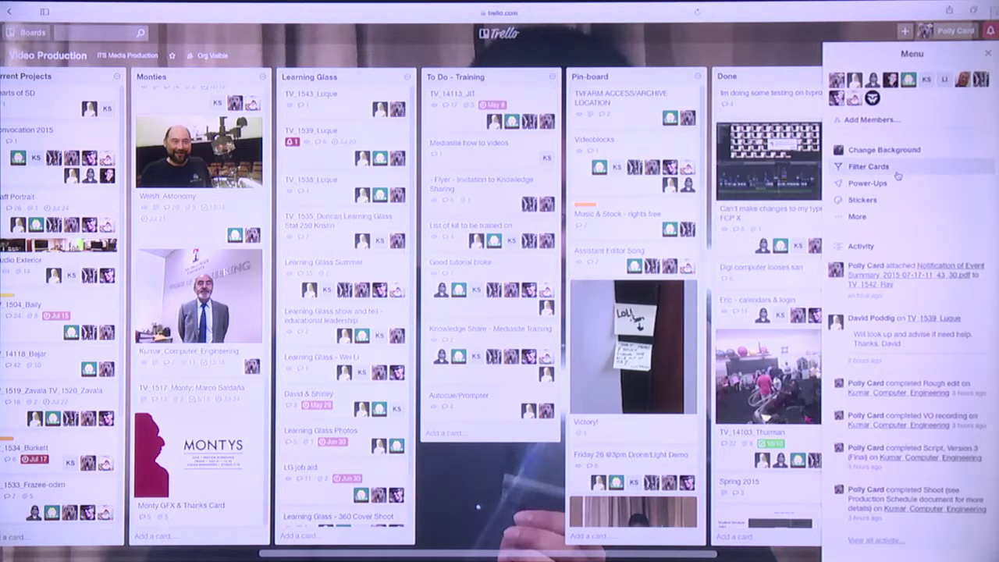
Close the board side menu, briefly starting and then cancelling a new list
{"action": "right_click", "coordinate": [757, 57]}
{"action": "left_click", "coordinate": [746, 56]}
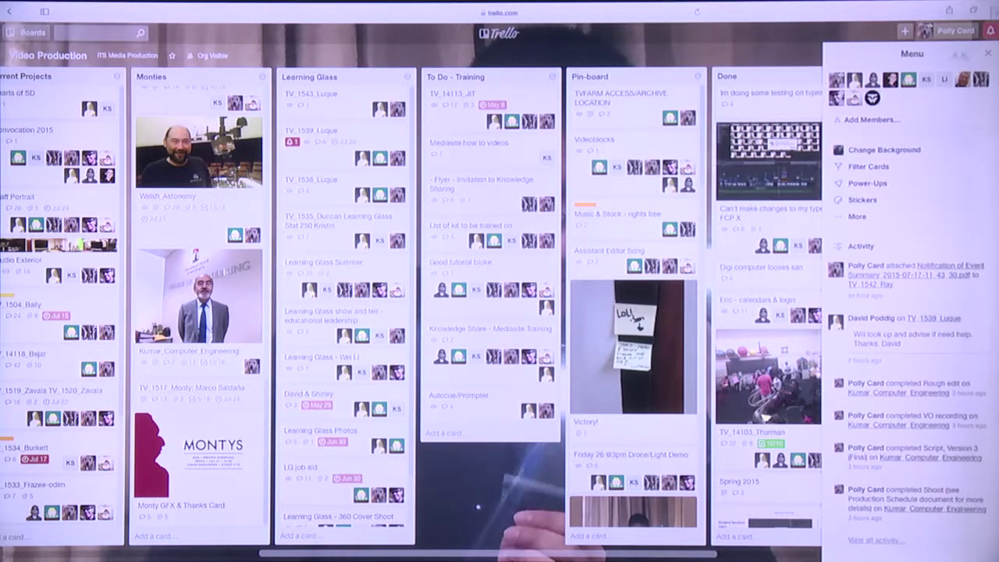
{"action": "left_click", "coordinate": [989, 53]}
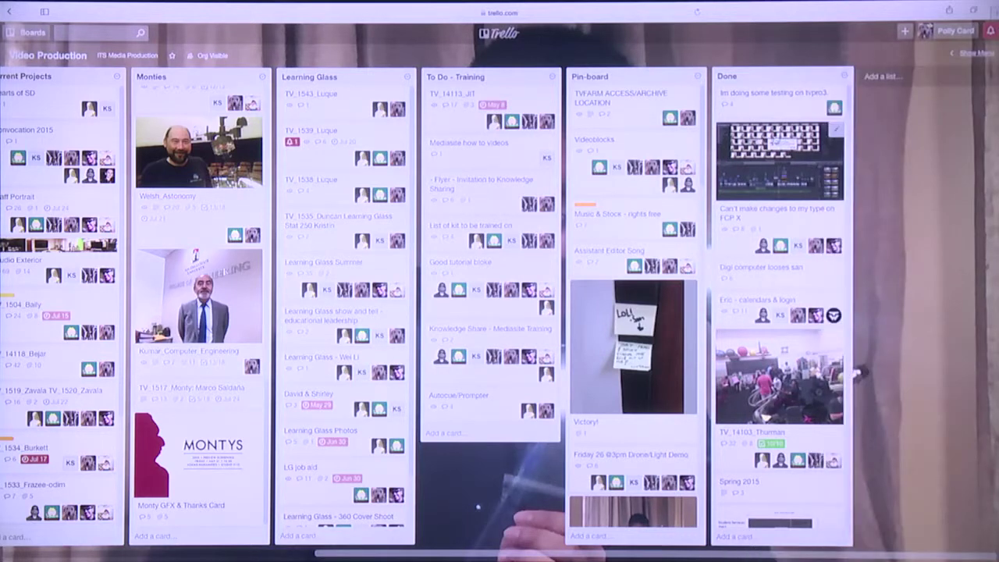
{"action": "left_click", "coordinate": [882, 76]}
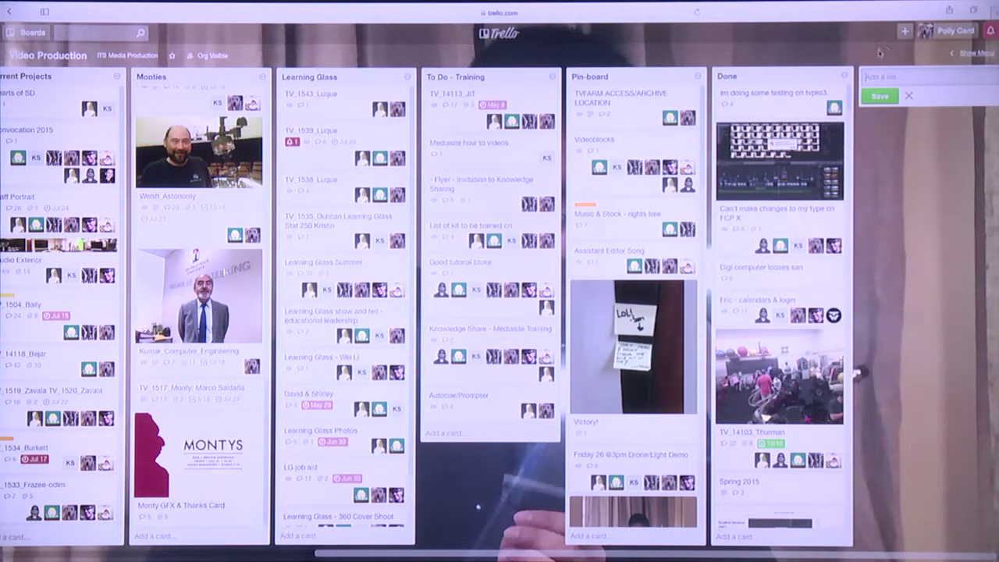
{"action": "left_click", "coordinate": [881, 53]}
Open the menu's More board settings link in a new tab, then close the side menu
{"action": "left_click", "coordinate": [972, 53]}
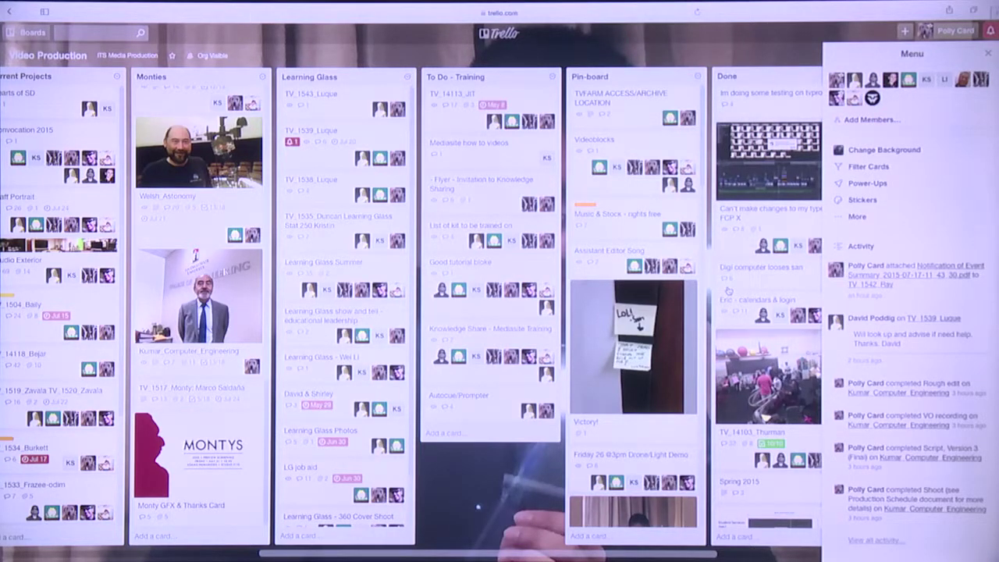
{"action": "right_click", "coordinate": [840, 218]}
{"action": "left_click", "coordinate": [842, 220]}
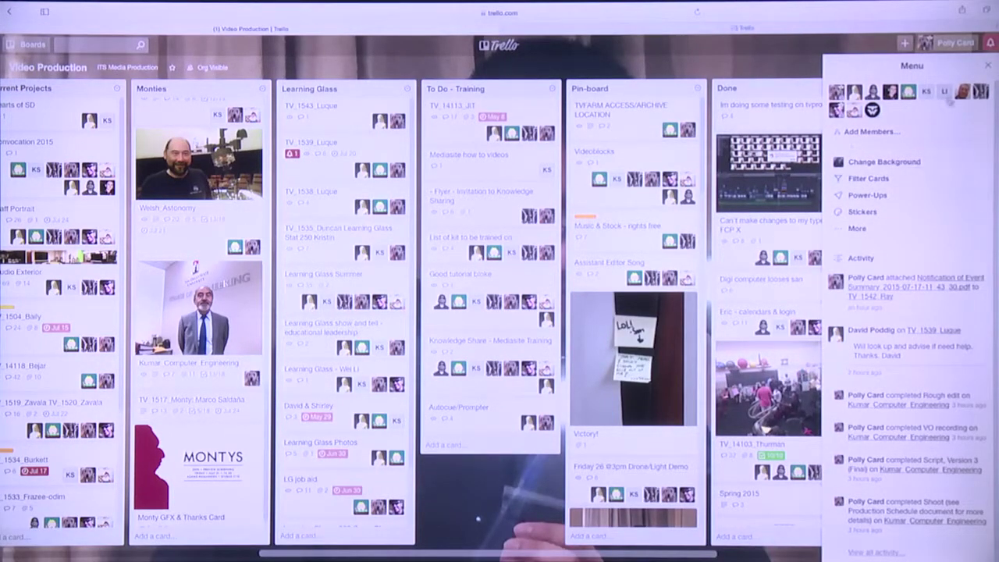
{"action": "left_click", "coordinate": [989, 65]}
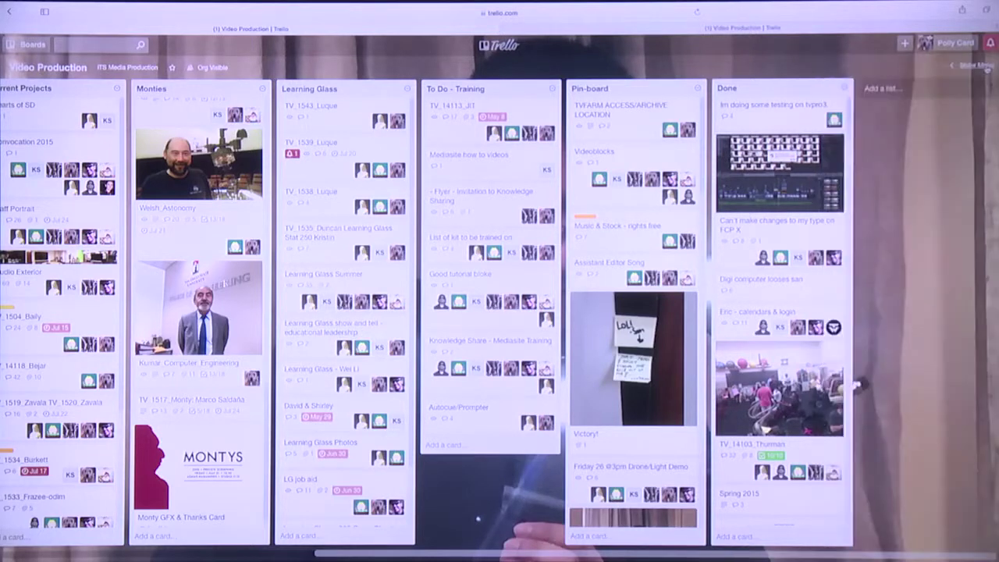
Browse the board's lists and Pin-board, then open the Welsh_Astonomy card from Monties
{"action": "scroll", "coordinate": [898, 83], "scroll_direction": "left", "scroll_amount": 5}
{"action": "scroll", "coordinate": [913, 85], "scroll_direction": "left", "scroll_amount": 3}
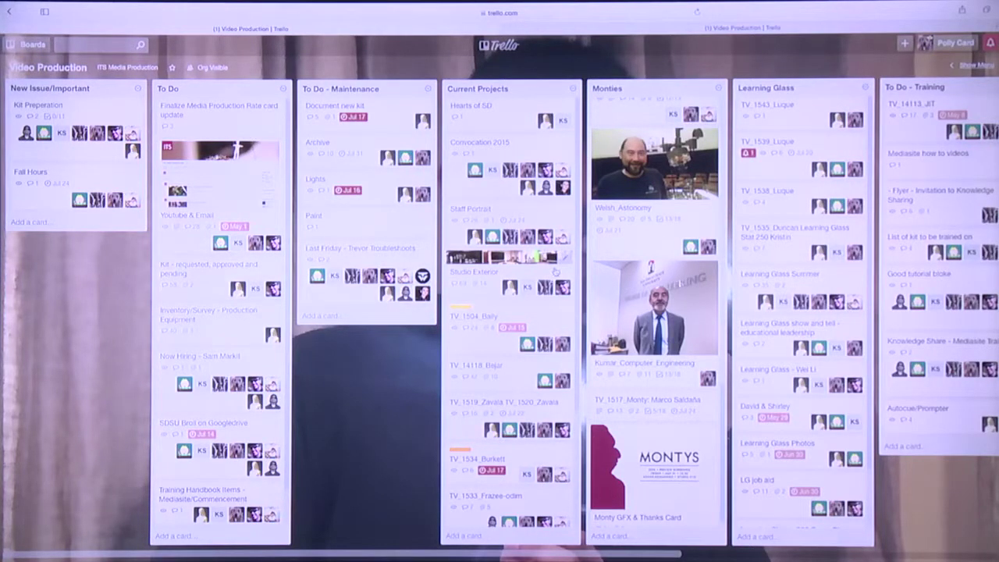
{"action": "scroll", "coordinate": [556, 272], "scroll_direction": "down", "scroll_amount": 5}
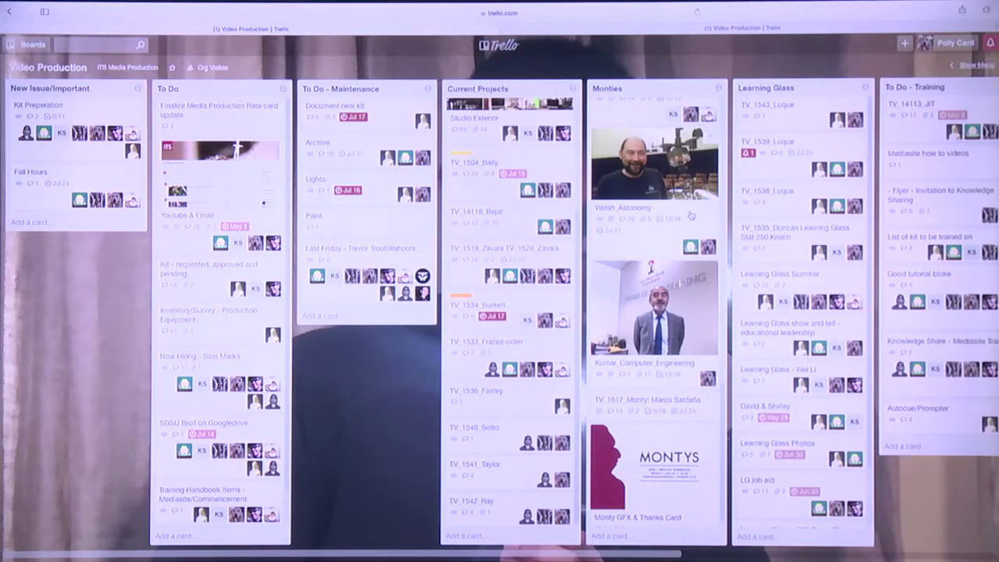
{"action": "scroll", "coordinate": [690, 215], "scroll_direction": "right", "scroll_amount": 10}
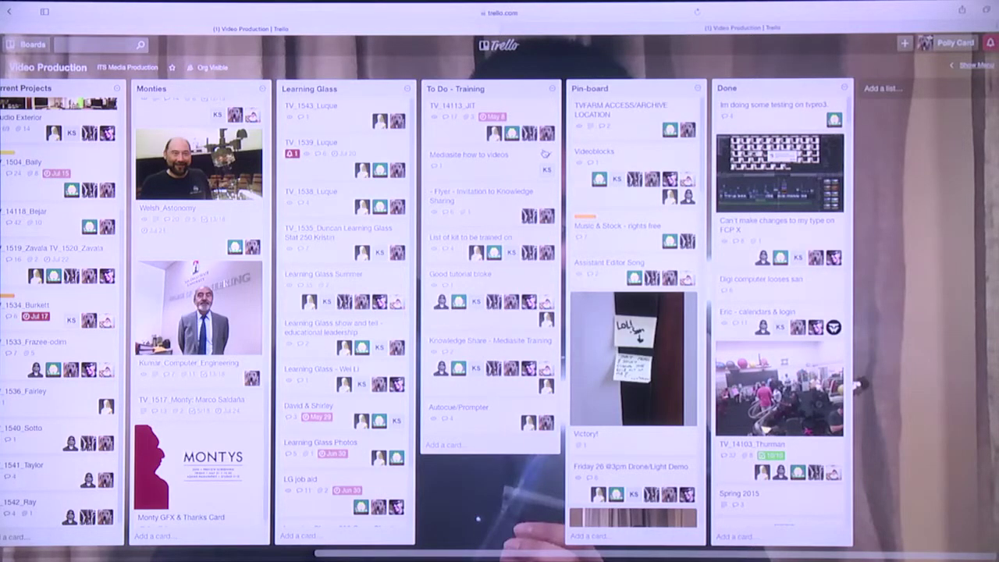
{"action": "scroll", "coordinate": [545, 154], "scroll_direction": "left", "scroll_amount": 5}
{"action": "scroll", "coordinate": [545, 154], "scroll_direction": "left", "scroll_amount": 3}
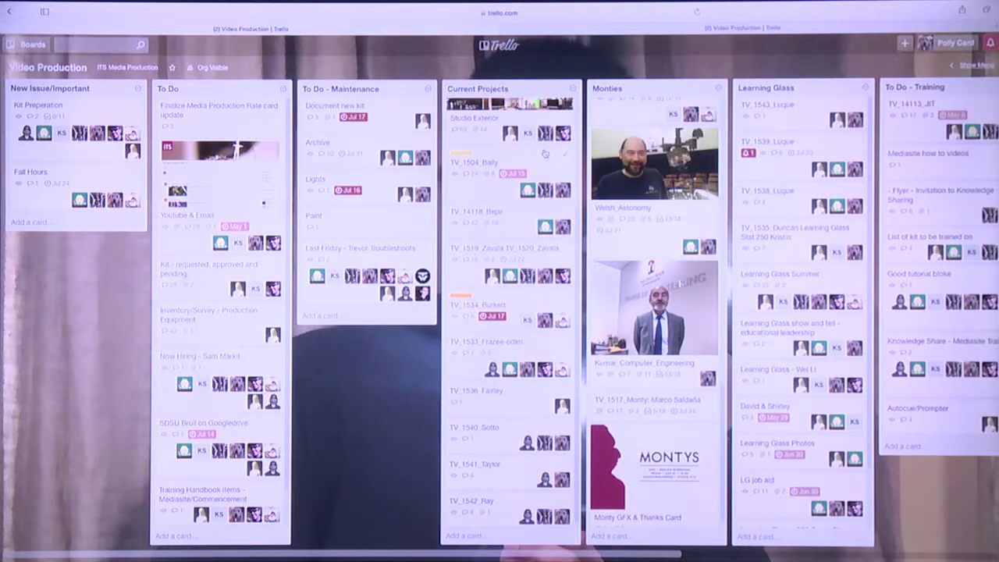
{"action": "scroll", "coordinate": [545, 153], "scroll_direction": "right", "scroll_amount": 10}
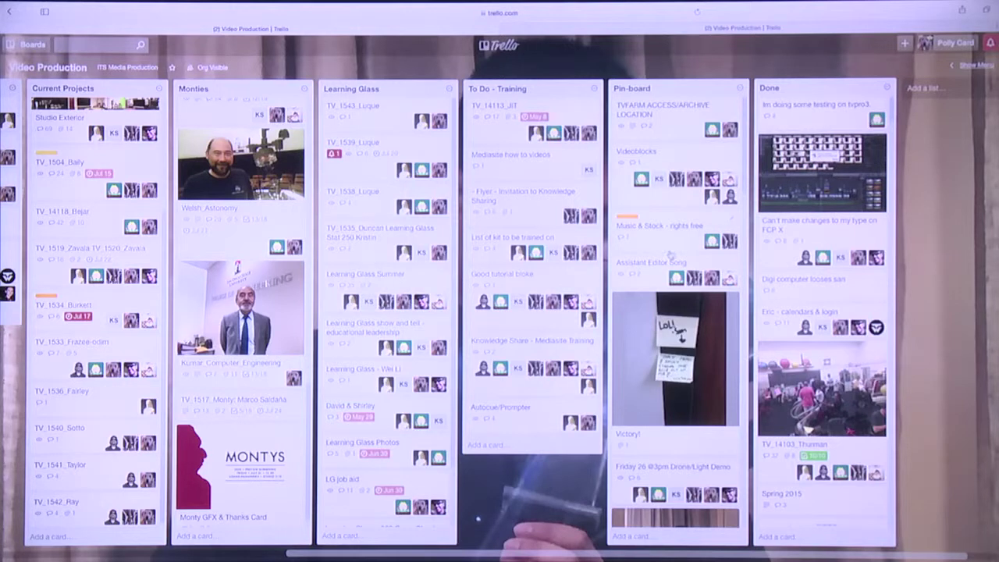
{"action": "scroll", "coordinate": [670, 254], "scroll_direction": "down", "scroll_amount": 5}
{"action": "scroll", "coordinate": [670, 254], "scroll_direction": "down", "scroll_amount": 10}
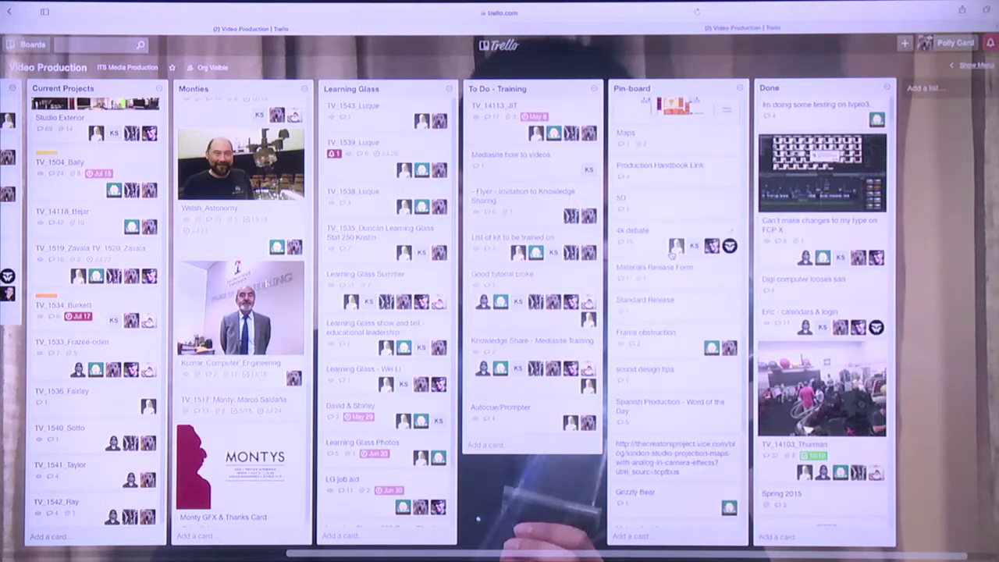
{"action": "scroll", "coordinate": [671, 255], "scroll_direction": "down", "scroll_amount": 3}
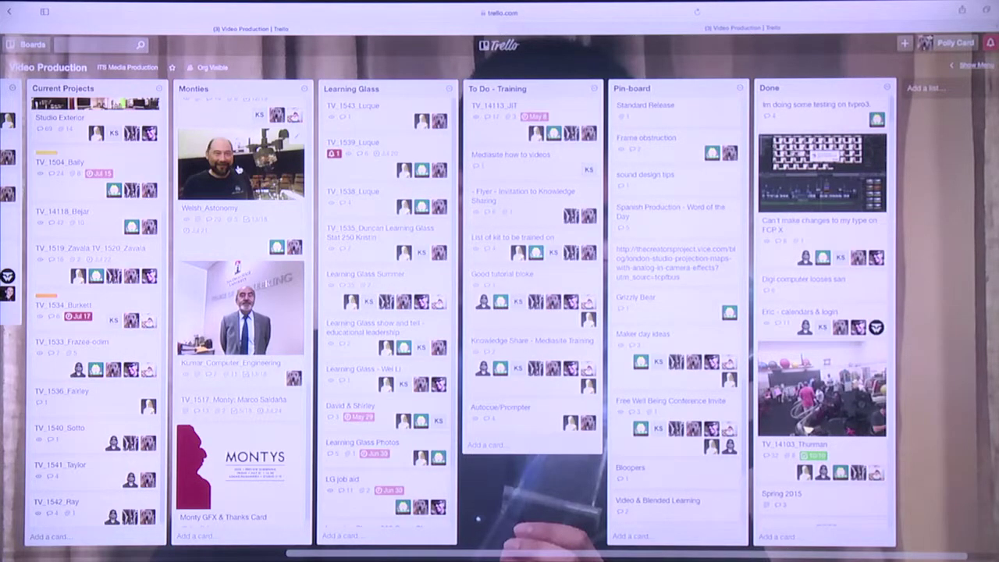
{"action": "left_click", "coordinate": [238, 168]}
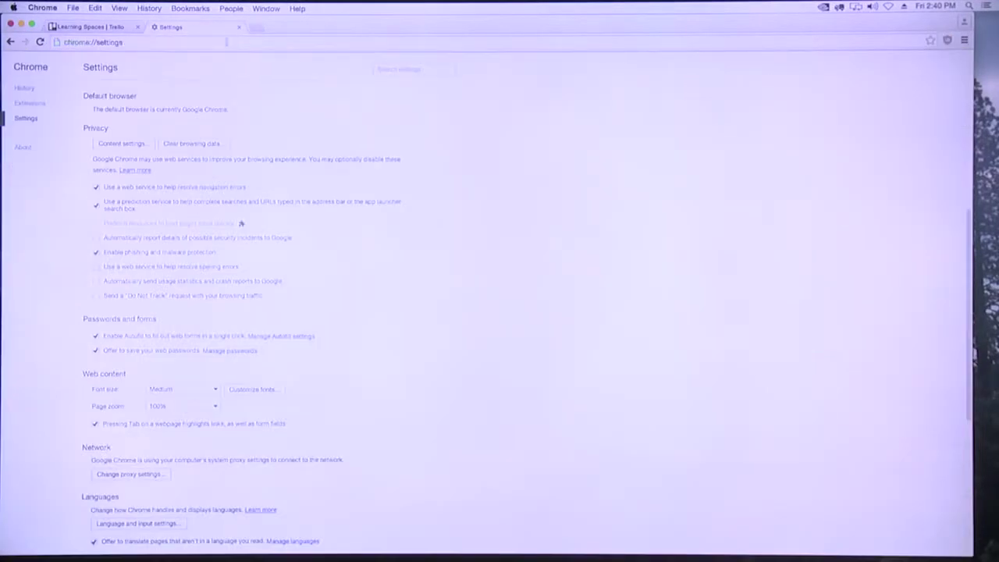
Enter and erase 'highes' in the address bar, then close the Chrome Settings tab
{"action": "left_click", "coordinate": [233, 45]}
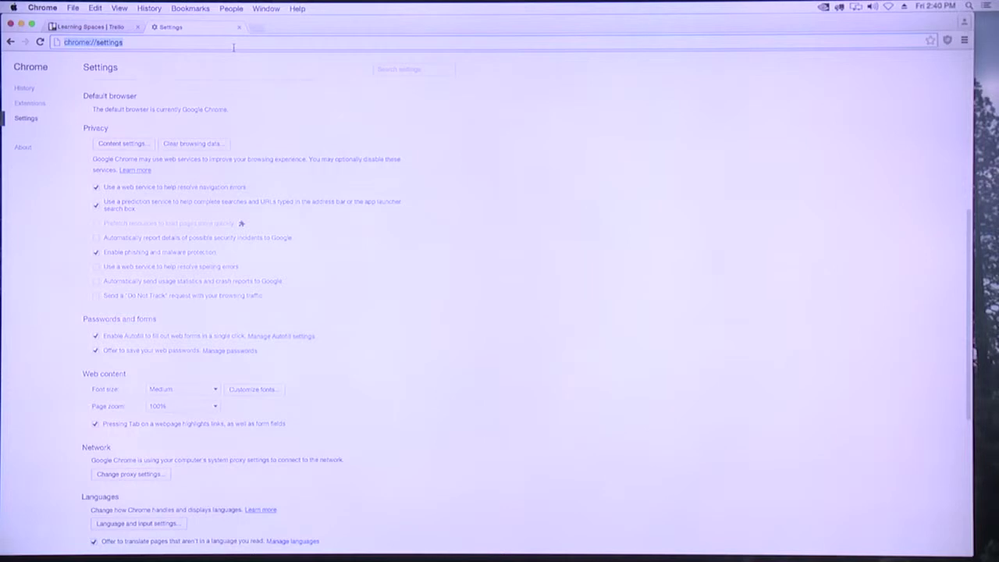
{"action": "type", "text": "highes"}
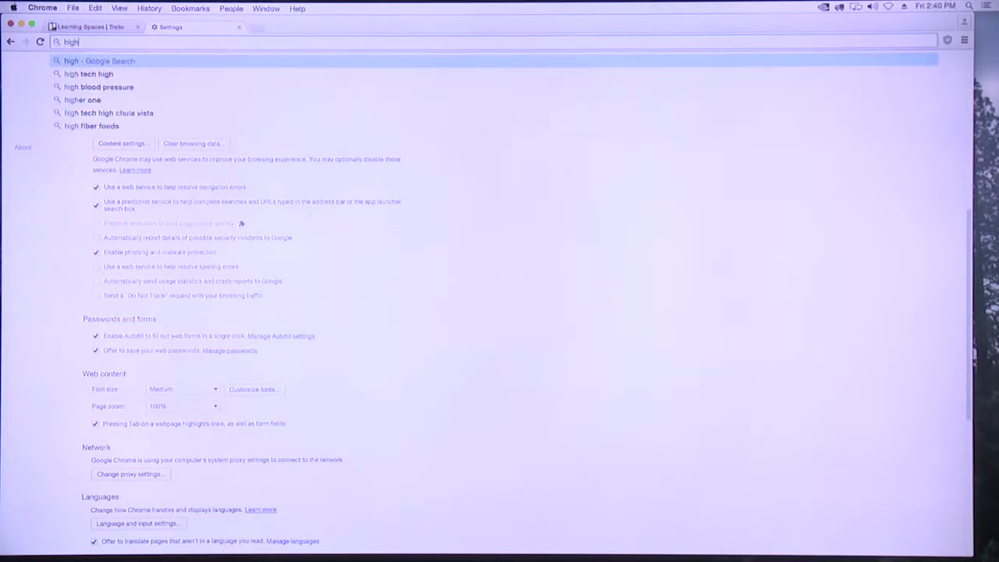
{"action": "key", "text": "BackSpace"}
{"action": "key", "text": "BackSpace"}
{"action": "key", "text": "BackSpace"}
{"action": "key", "text": "BackSpace"}
{"action": "key", "text": "BackSpace"}
{"action": "key", "text": "BackSpace"}
{"action": "left_click", "coordinate": [239, 26]}
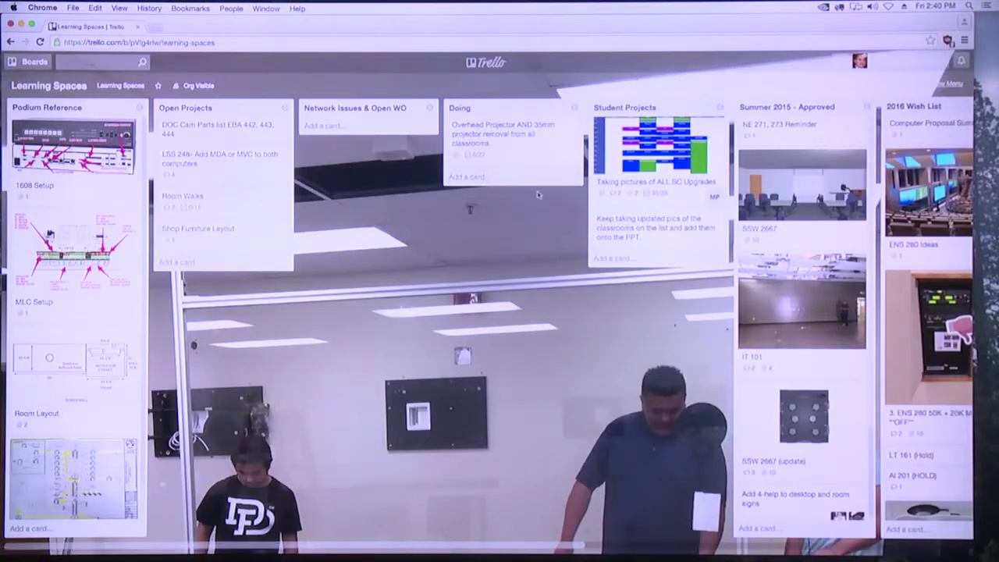
Browse the Learning Spaces board and 2016 Wish List, then open the SSW 3630 card
{"action": "scroll", "coordinate": [493, 171], "scroll_direction": "right", "scroll_amount": 10}
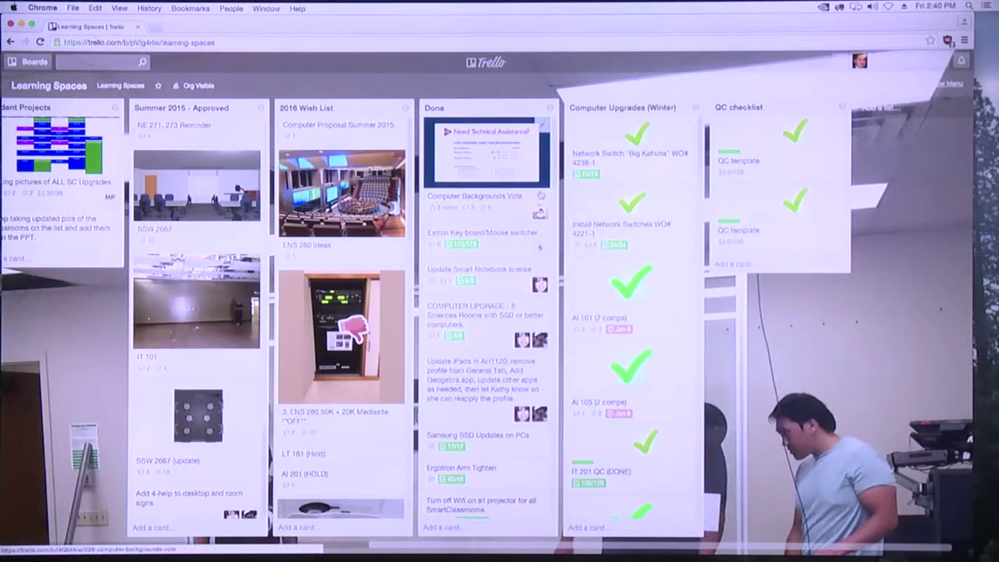
{"action": "left_click_drag", "start_coordinate": [247, 26], "coordinate": [260, 16]}
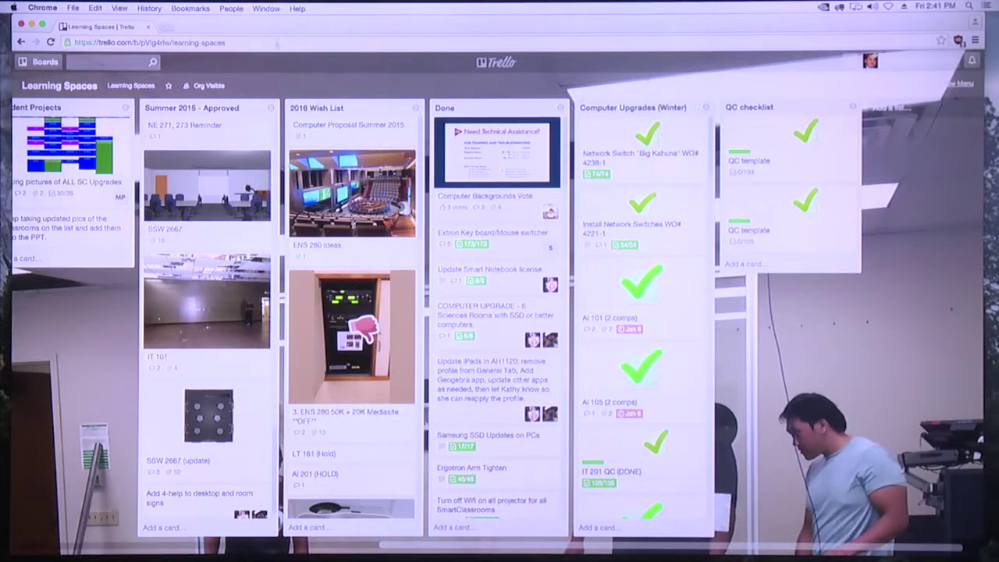
{"action": "scroll", "coordinate": [361, 170], "scroll_direction": "left", "scroll_amount": 4}
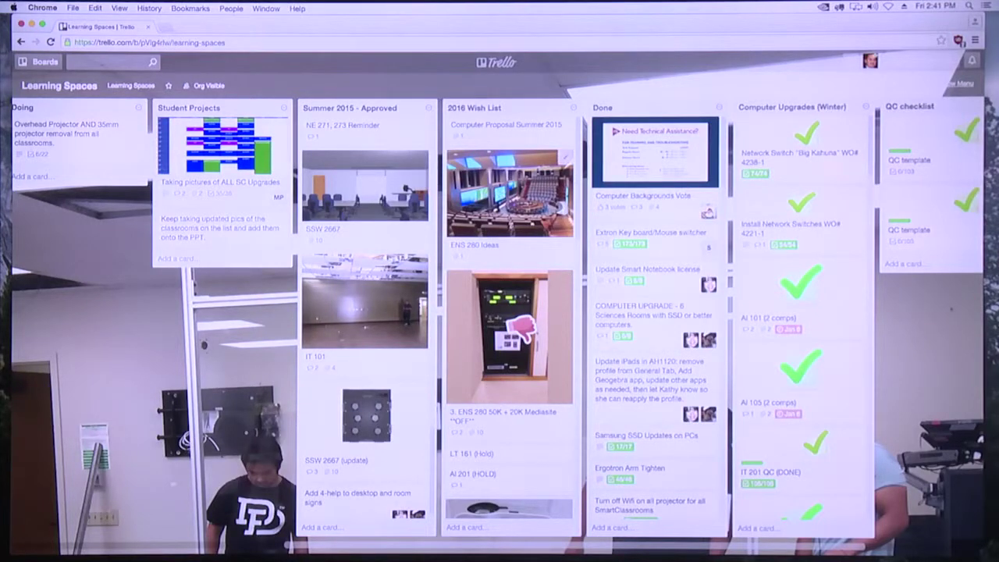
{"action": "scroll", "coordinate": [449, 366], "scroll_direction": "down", "scroll_amount": 5}
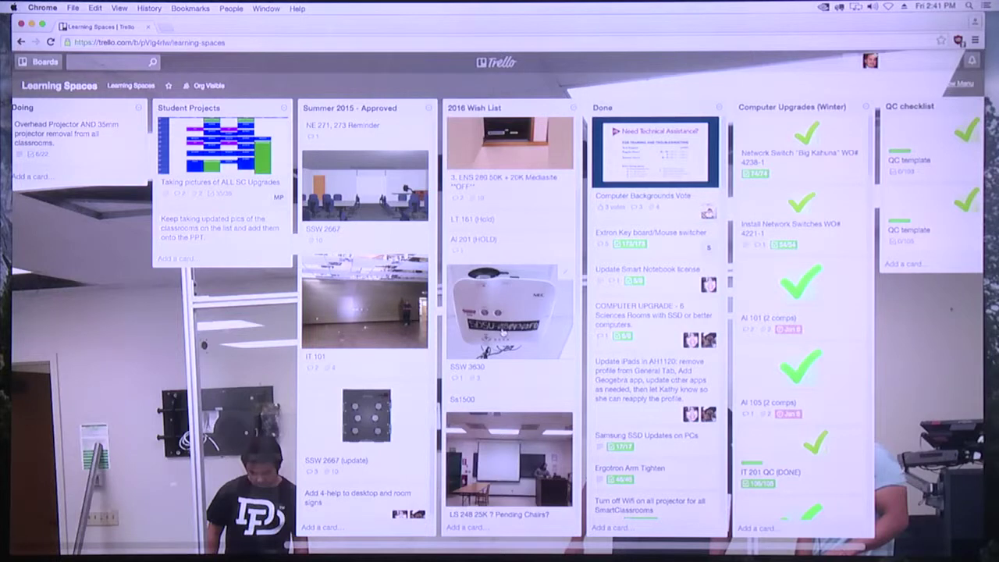
{"action": "left_click", "coordinate": [511, 328]}
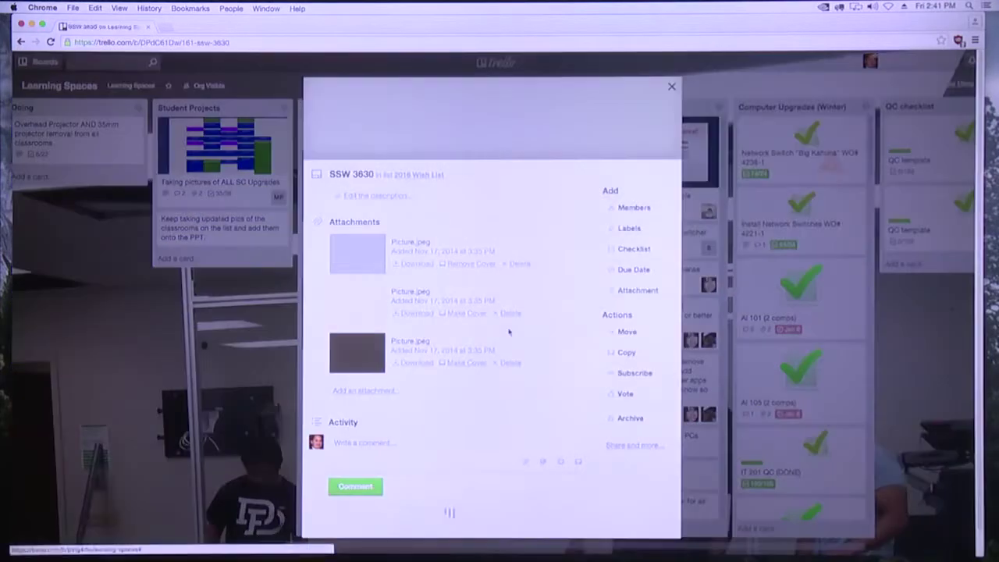
{"action": "left_click", "coordinate": [482, 145]}
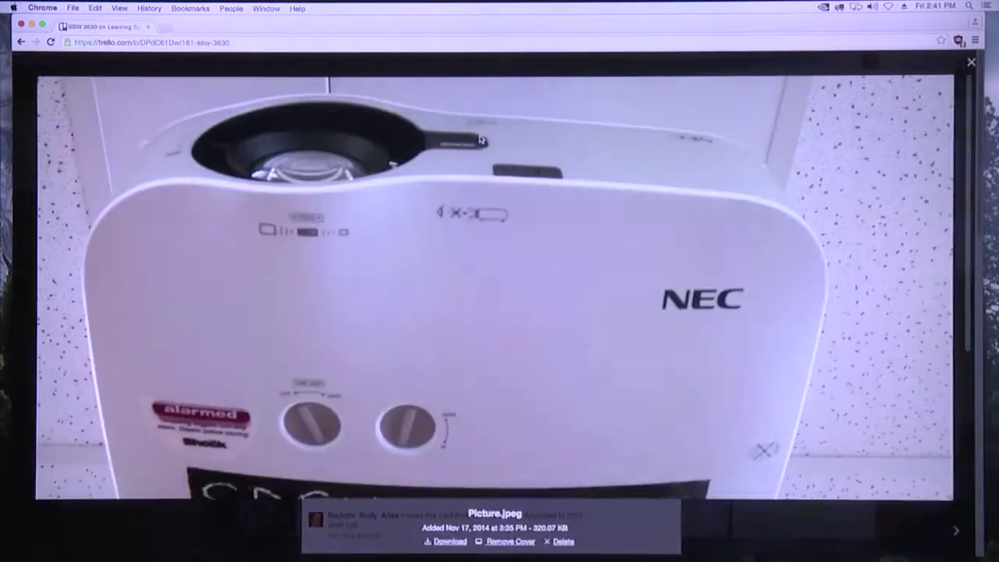
{"action": "scroll", "coordinate": [535, 299], "scroll_direction": "down", "scroll_amount": 3}
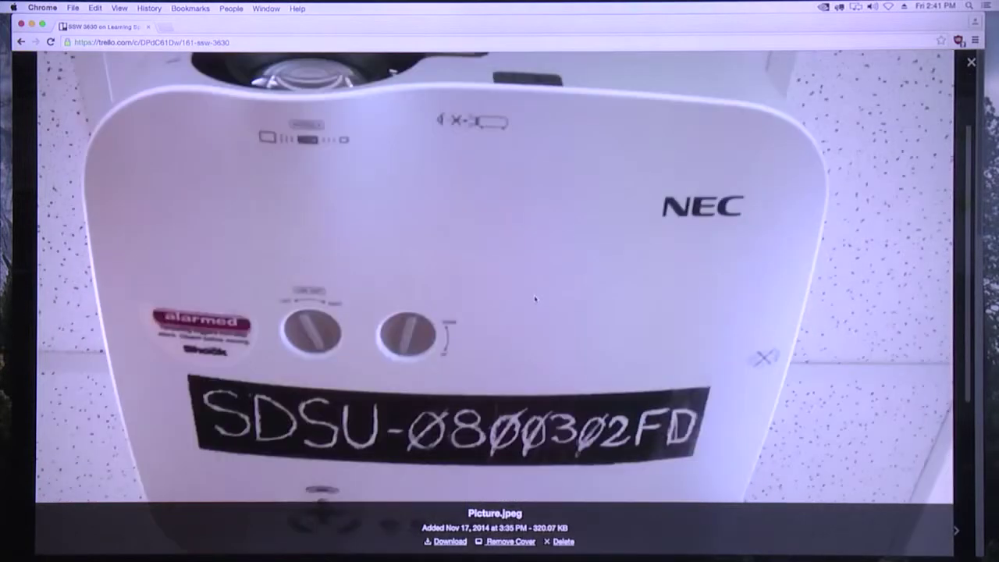
{"action": "scroll", "coordinate": [535, 299], "scroll_direction": "up", "scroll_amount": 3}
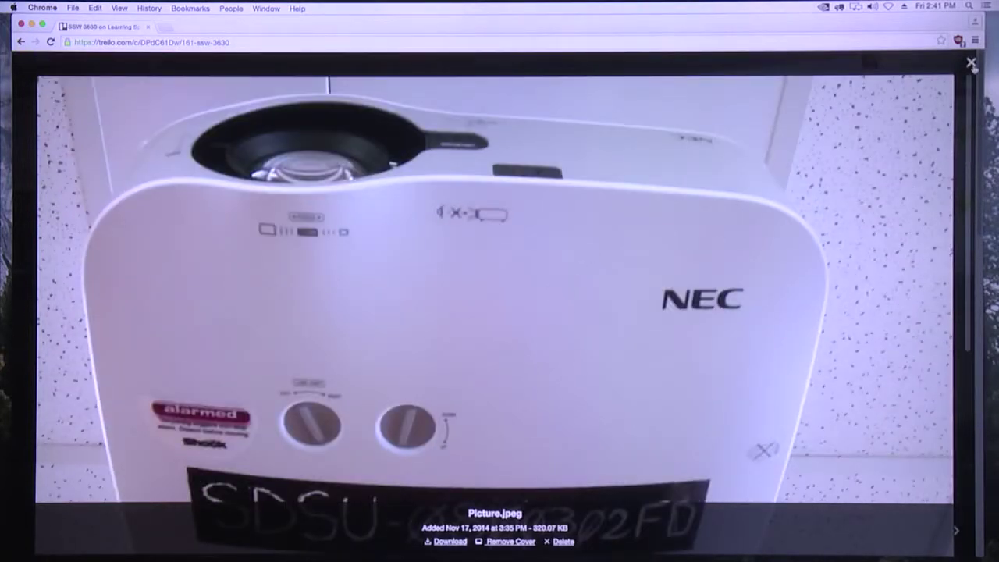
{"action": "left_click", "coordinate": [971, 62]}
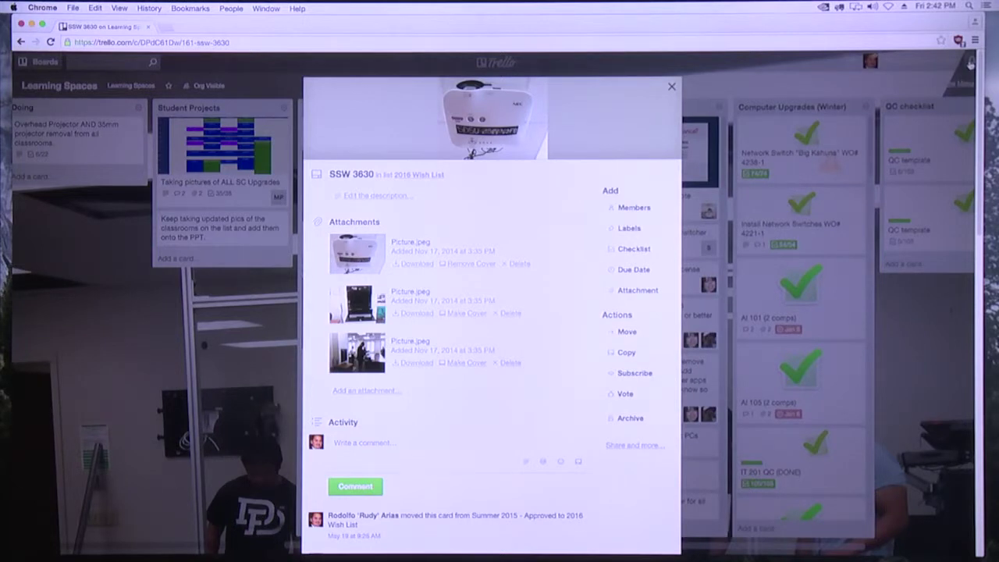
{"action": "left_click", "coordinate": [671, 89]}
Scroll over to the Summer 2015 - Approved list and open its LL 260 card
{"action": "scroll", "coordinate": [747, 187], "scroll_direction": "right", "scroll_amount": 3}
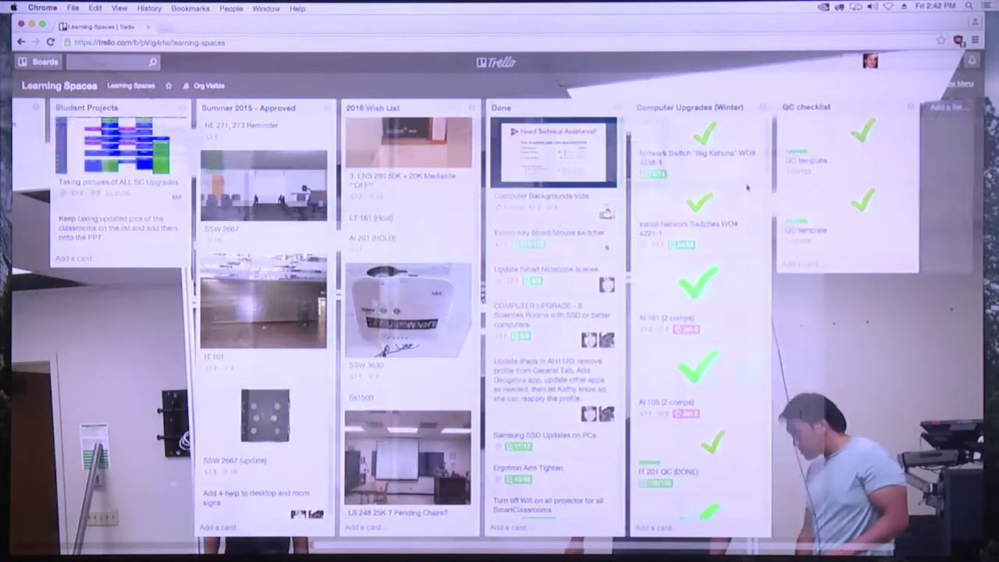
{"action": "scroll", "coordinate": [623, 186], "scroll_direction": "left", "scroll_amount": 6}
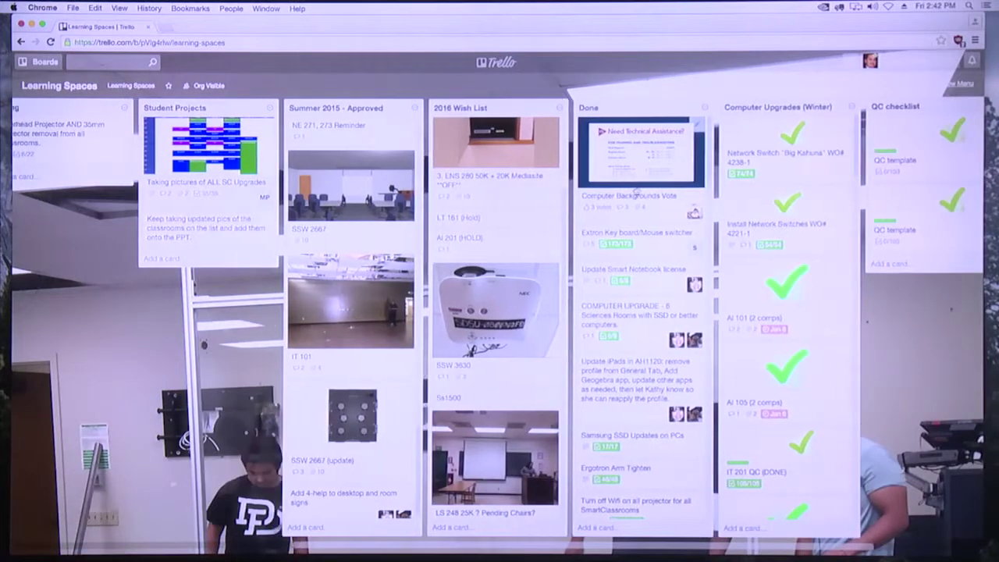
{"action": "scroll", "coordinate": [624, 190], "scroll_direction": "left", "scroll_amount": 1}
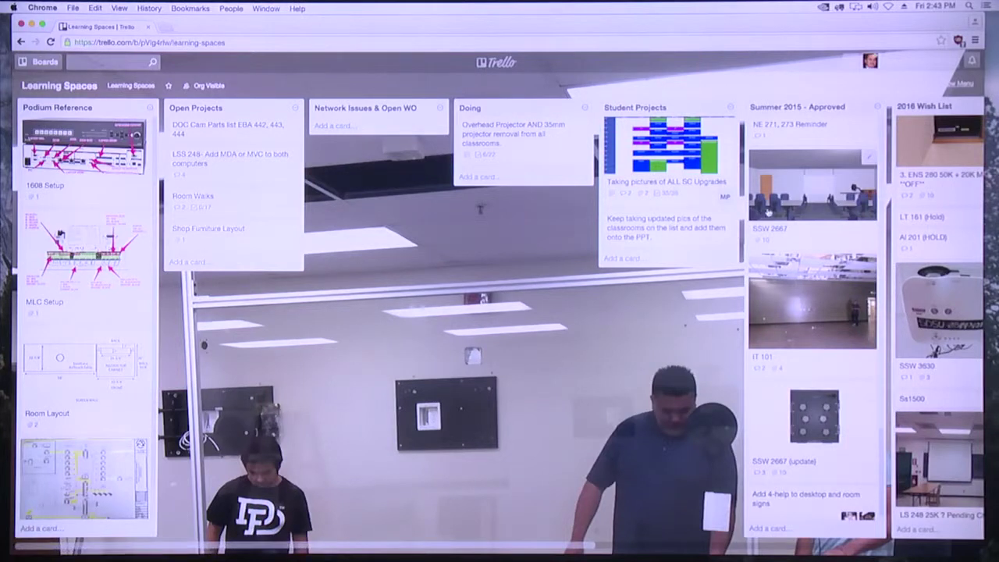
{"action": "scroll", "coordinate": [768, 212], "scroll_direction": "right", "scroll_amount": 2}
{"action": "scroll", "coordinate": [768, 211], "scroll_direction": "right", "scroll_amount": 1}
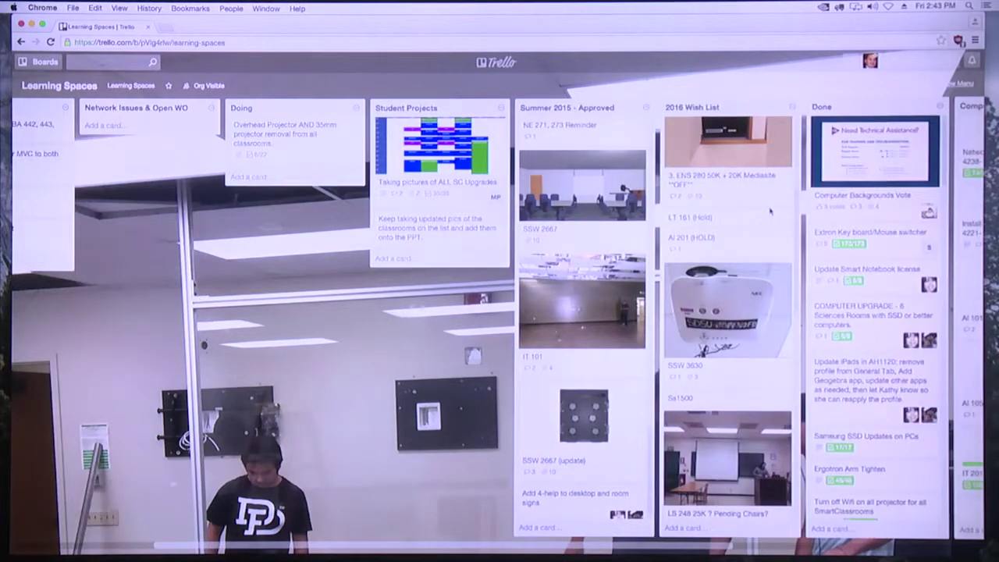
{"action": "scroll", "coordinate": [747, 215], "scroll_direction": "down", "scroll_amount": 5}
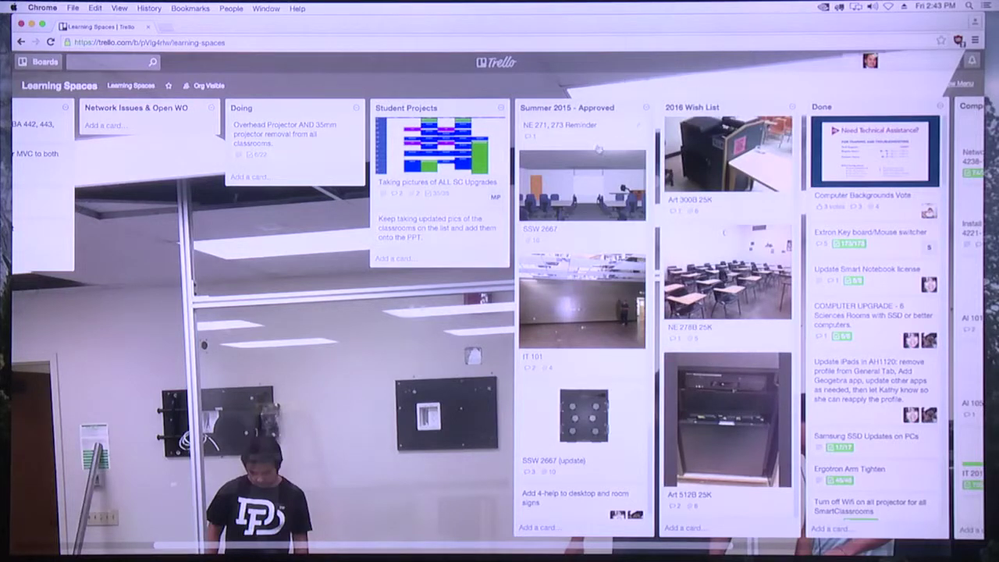
{"action": "scroll", "coordinate": [599, 149], "scroll_direction": "down", "scroll_amount": 5}
{"action": "scroll", "coordinate": [601, 151], "scroll_direction": "up", "scroll_amount": 2}
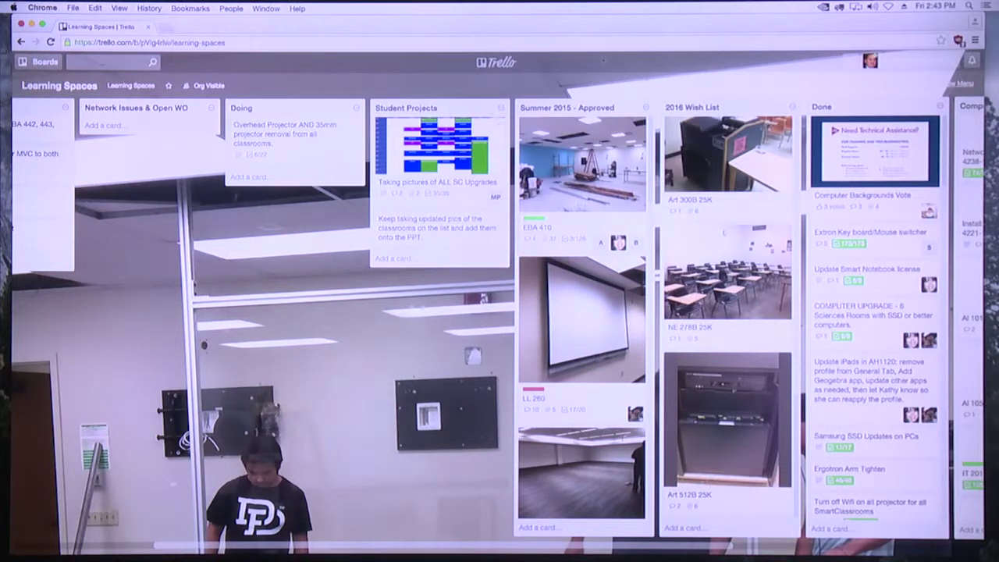
{"action": "left_click", "coordinate": [575, 327]}
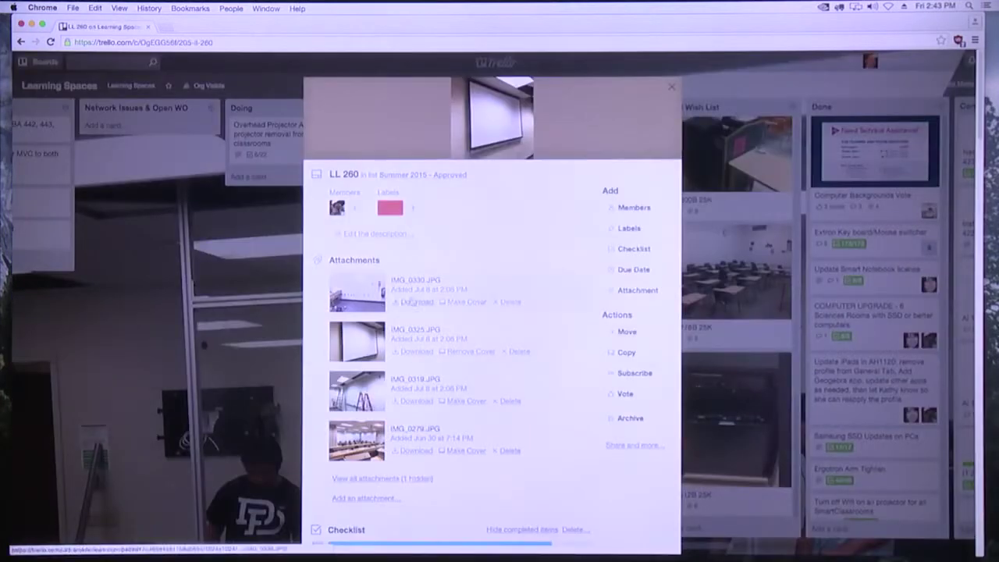
View IMG_0319.JPG full size, then open the IMG_0279 attachment in a new tab
{"action": "left_click", "coordinate": [360, 388]}
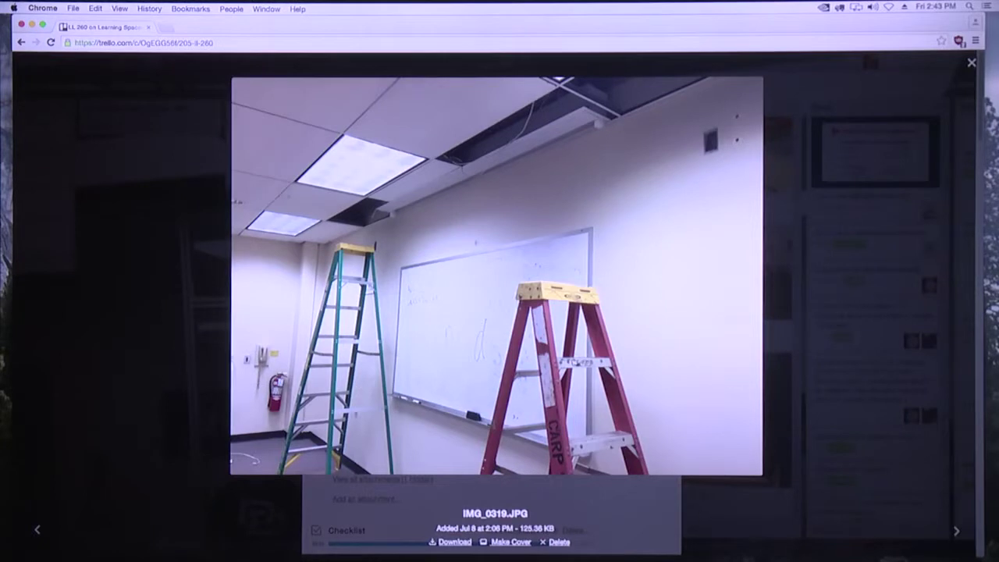
{"action": "left_click", "coordinate": [972, 63]}
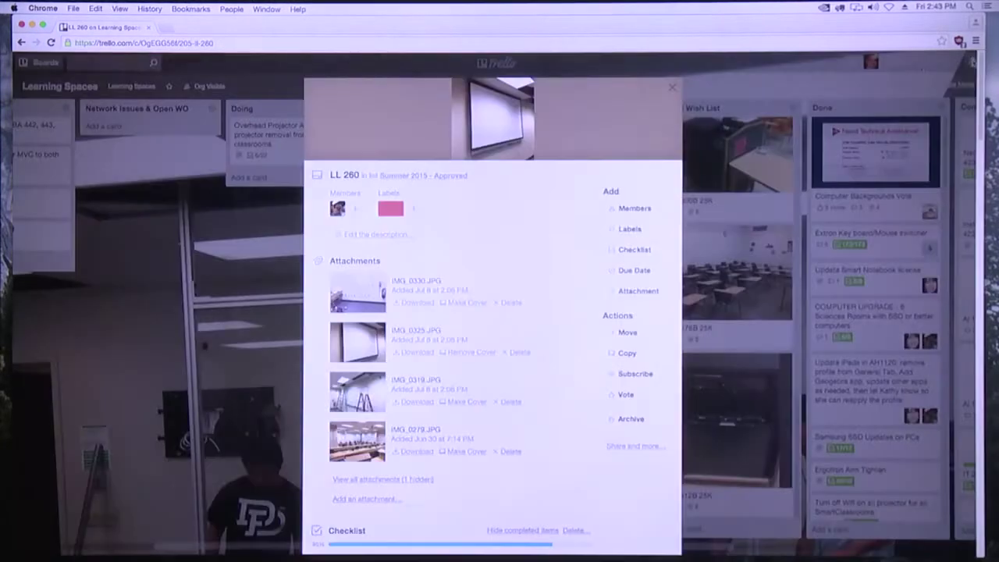
{"action": "right_click", "coordinate": [352, 429]}
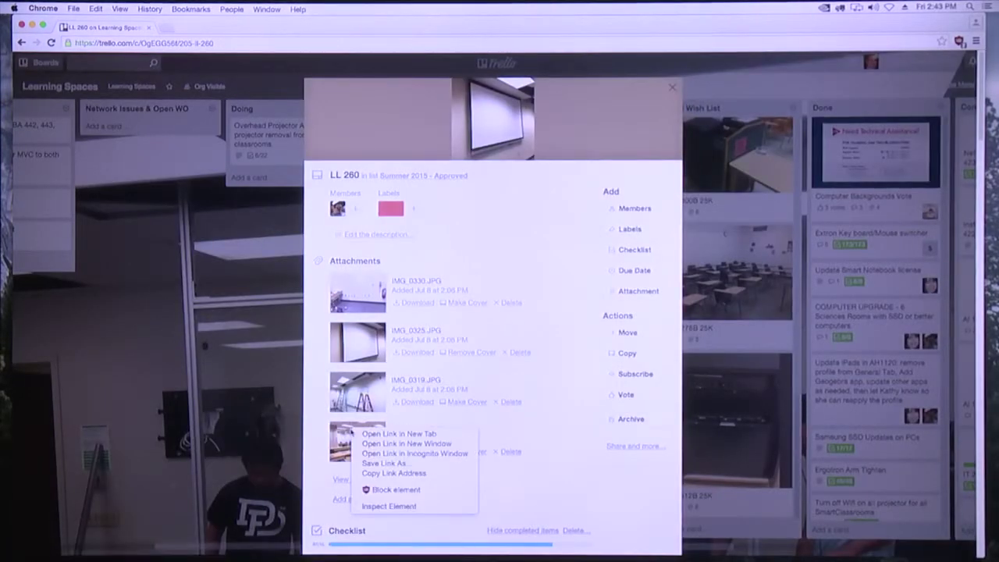
{"action": "right_click", "coordinate": [344, 434]}
{"action": "right_click", "coordinate": [337, 439]}
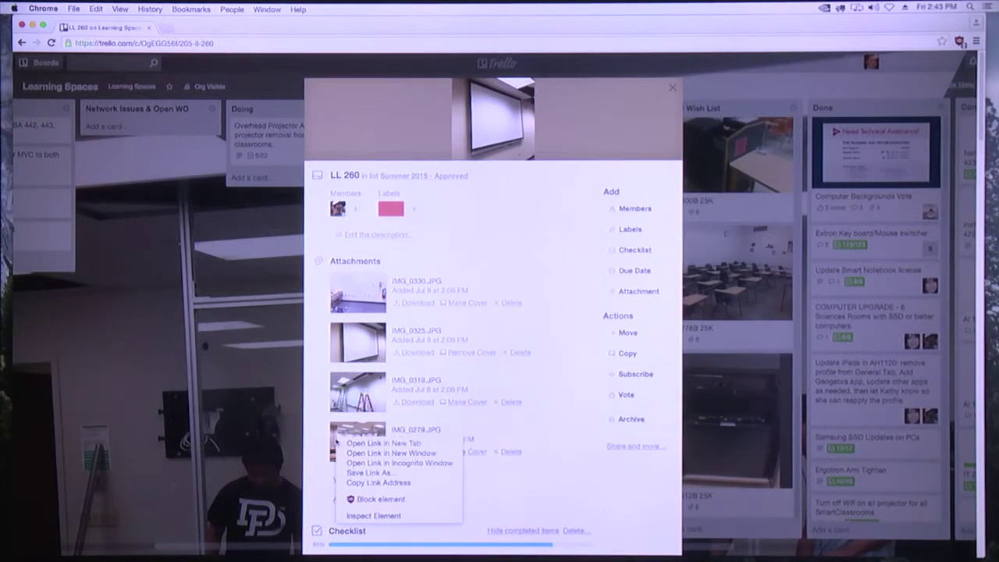
{"action": "left_click", "coordinate": [374, 443]}
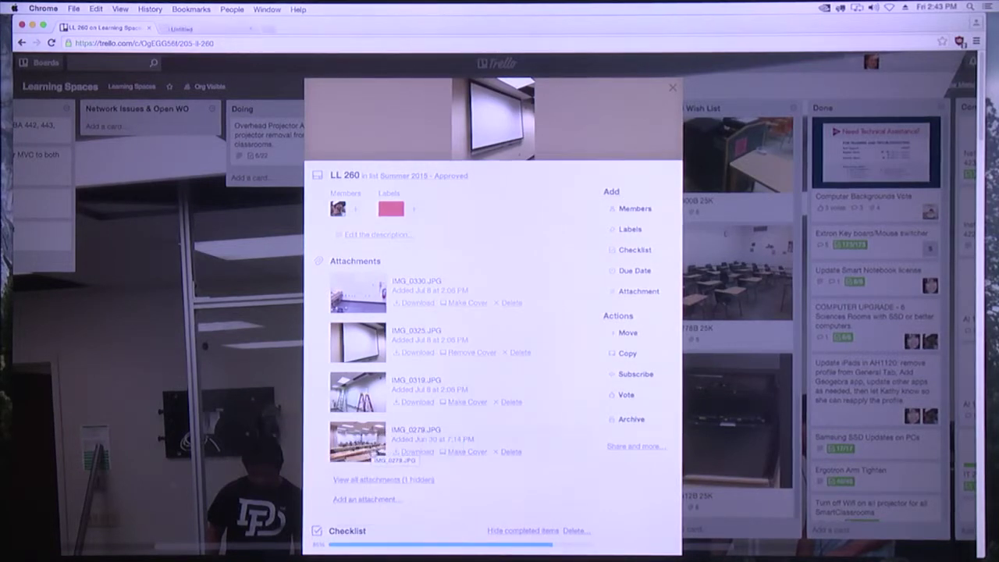
Look at IMG_0279.JPG in its tab, close that tab, and close the LL 260 card
{"action": "left_click", "coordinate": [209, 28]}
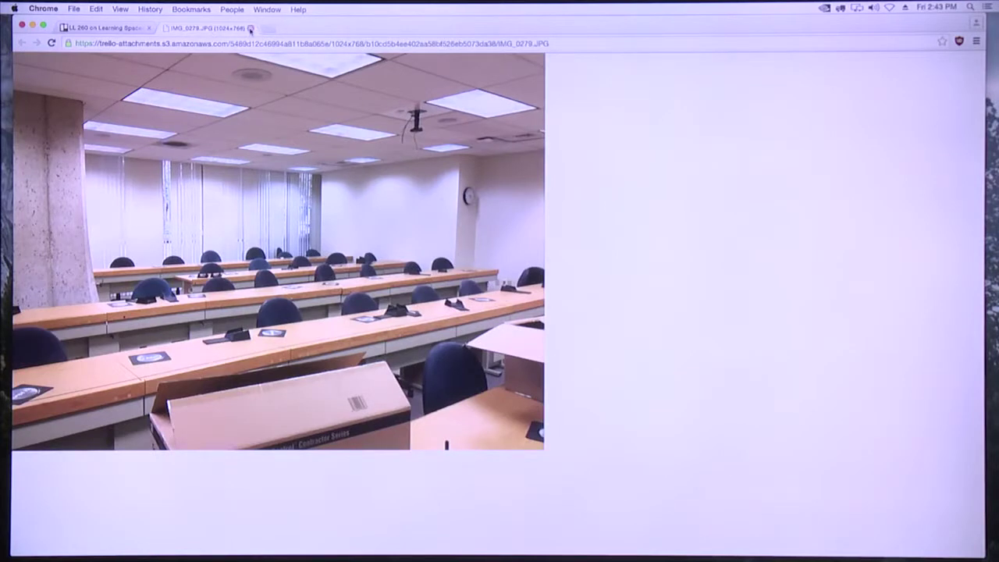
{"action": "left_click", "coordinate": [250, 29]}
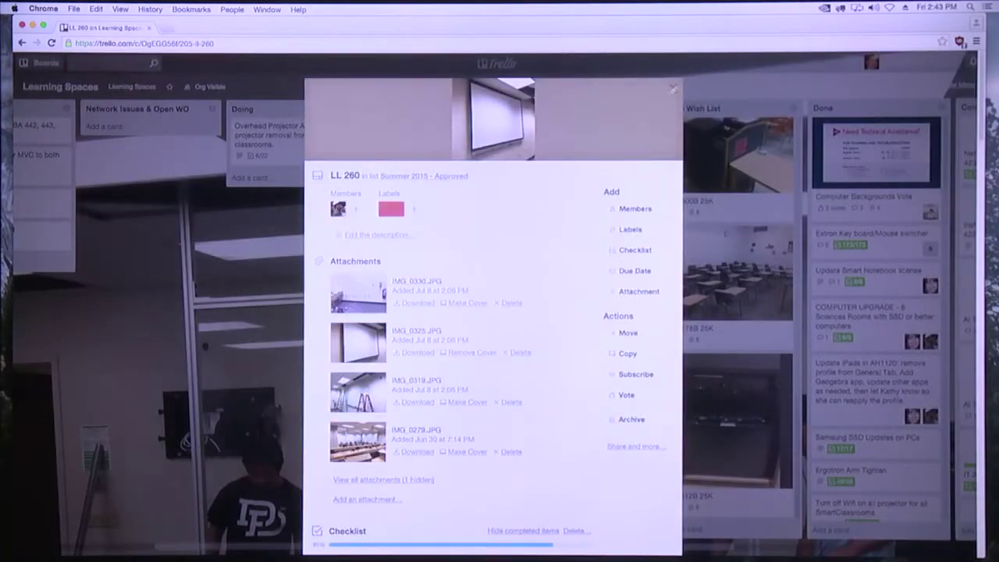
{"action": "left_click", "coordinate": [675, 88]}
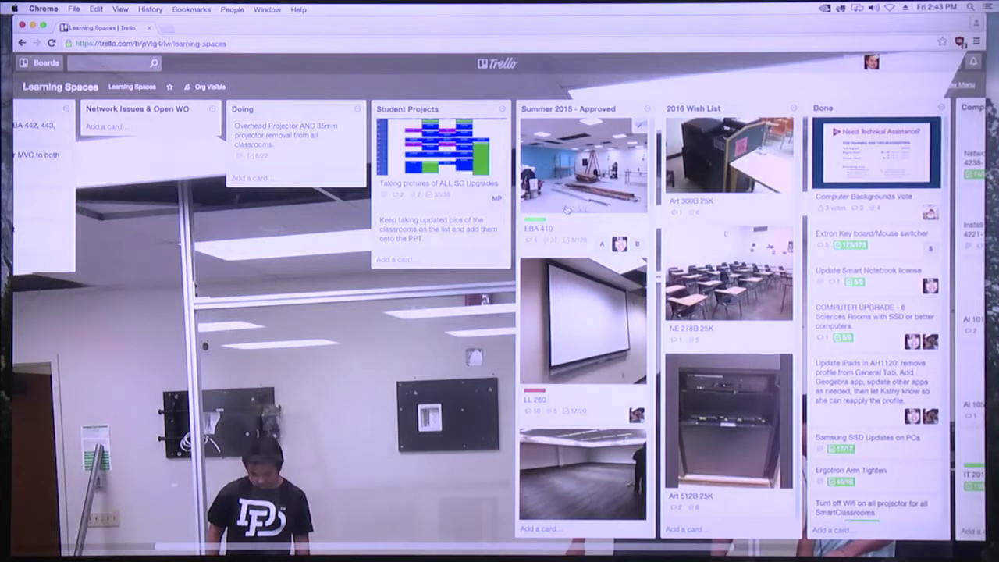
{"action": "scroll", "coordinate": [568, 209], "scroll_direction": "down", "scroll_amount": 5}
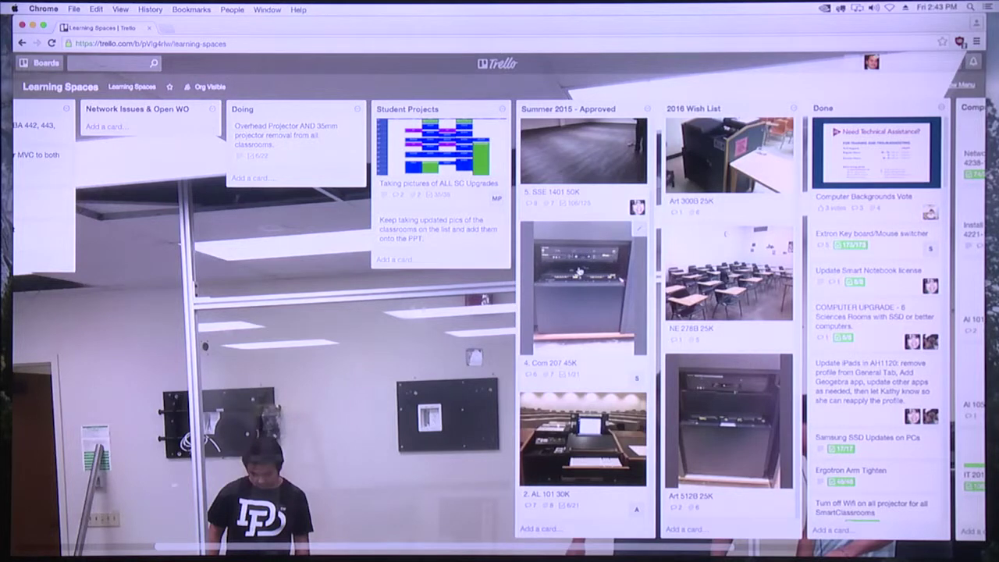
{"action": "scroll", "coordinate": [578, 270], "scroll_direction": "down", "scroll_amount": 2}
{"action": "scroll", "coordinate": [580, 272], "scroll_direction": "down", "scroll_amount": 2}
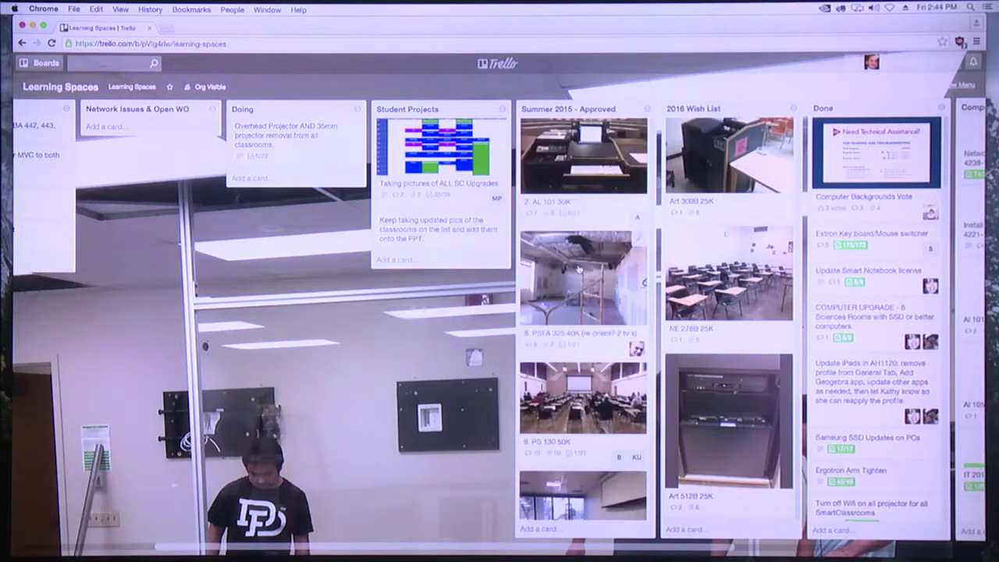
{"action": "scroll", "coordinate": [579, 269], "scroll_direction": "down", "scroll_amount": 1}
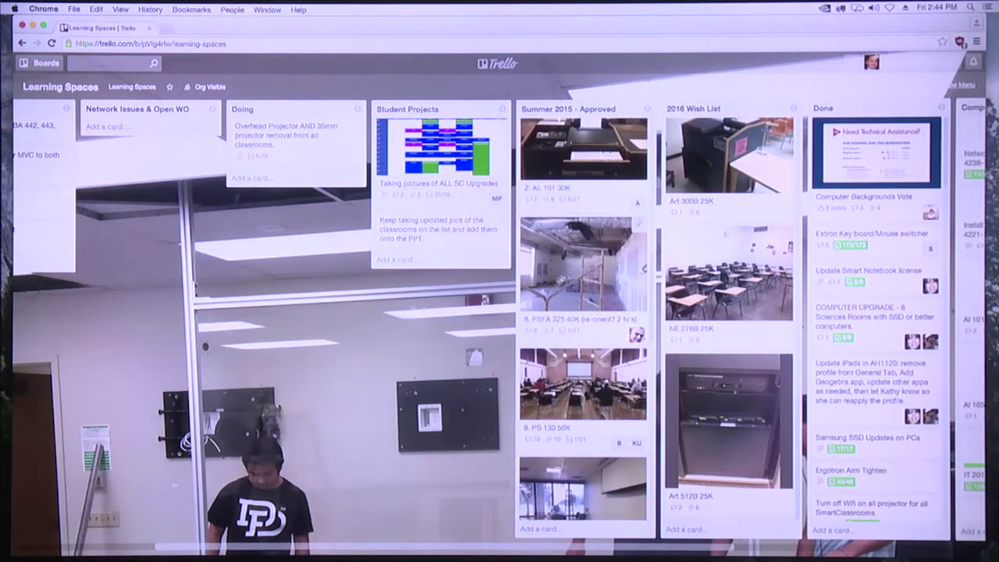
{"action": "left_click", "coordinate": [573, 371]}
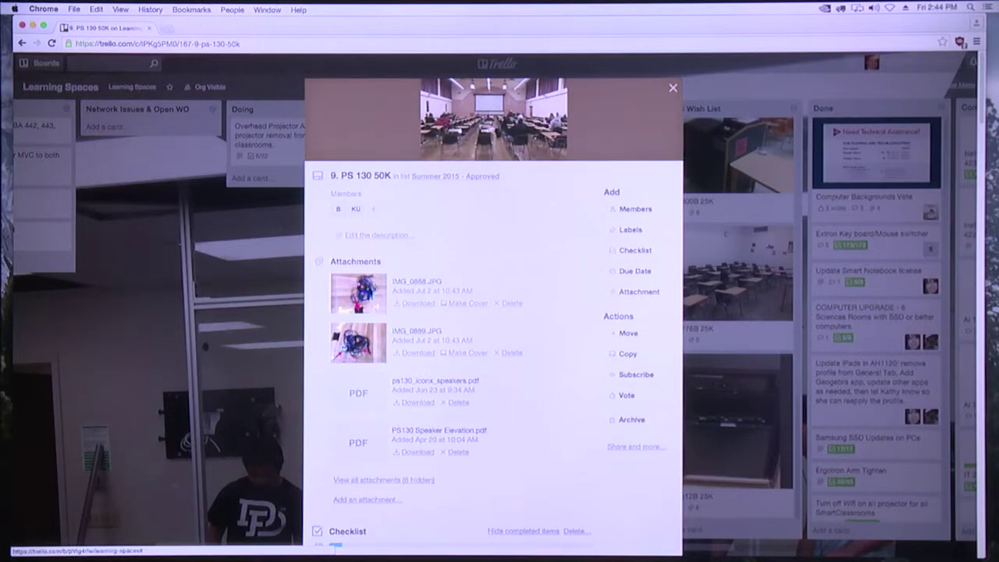
{"action": "left_click", "coordinate": [673, 88]}
{"action": "left_click_drag", "start_coordinate": [512, 316], "coordinate": [403, 316]}
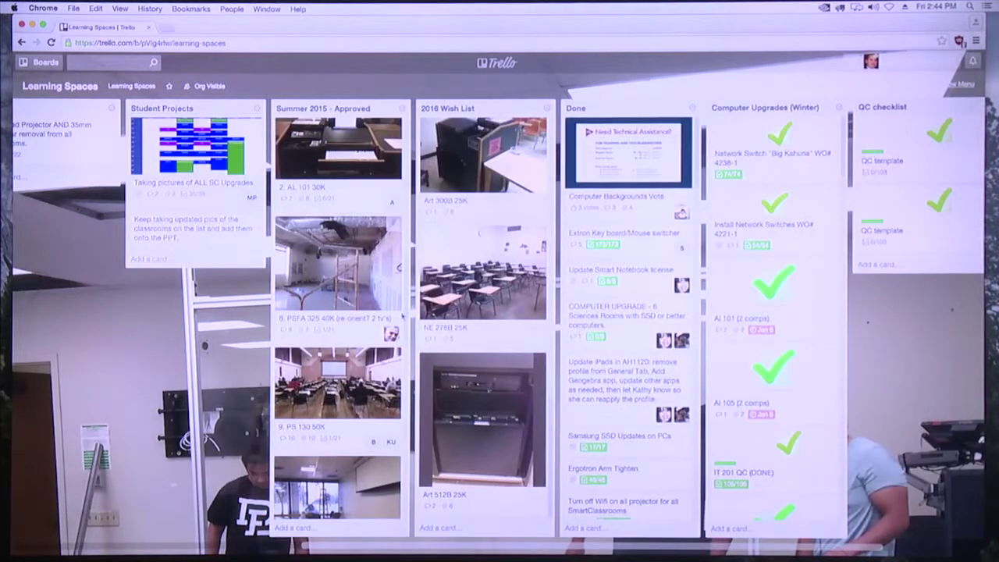